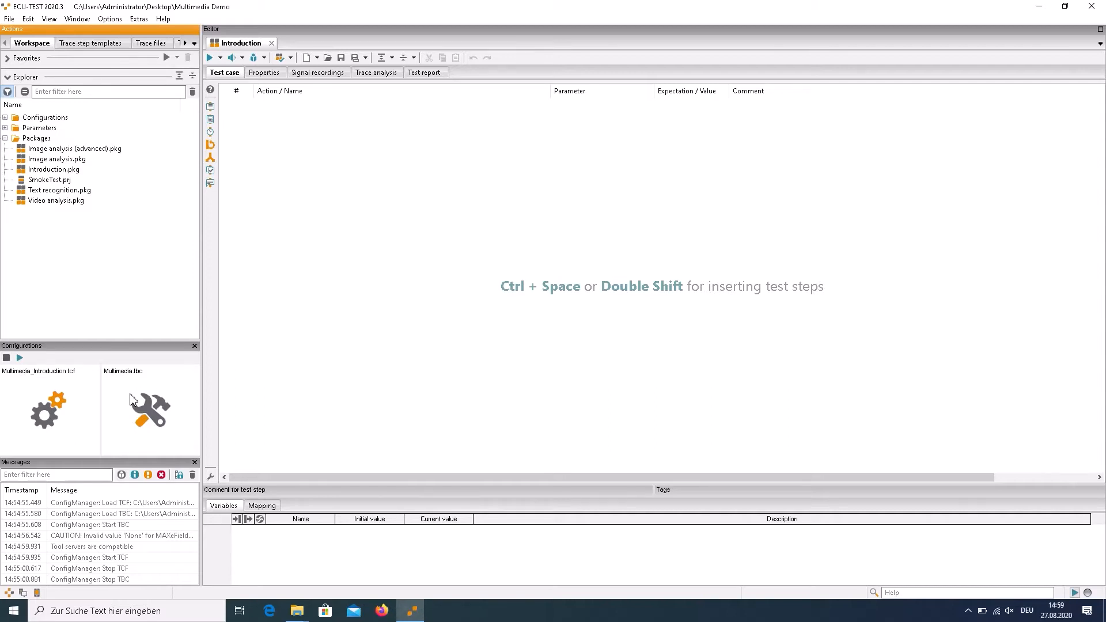
# Examine the image source options and image file of the IMG-IMAGE01 port in the Multimedia.tbc configuration
pyautogui.doubleClick(135, 378)
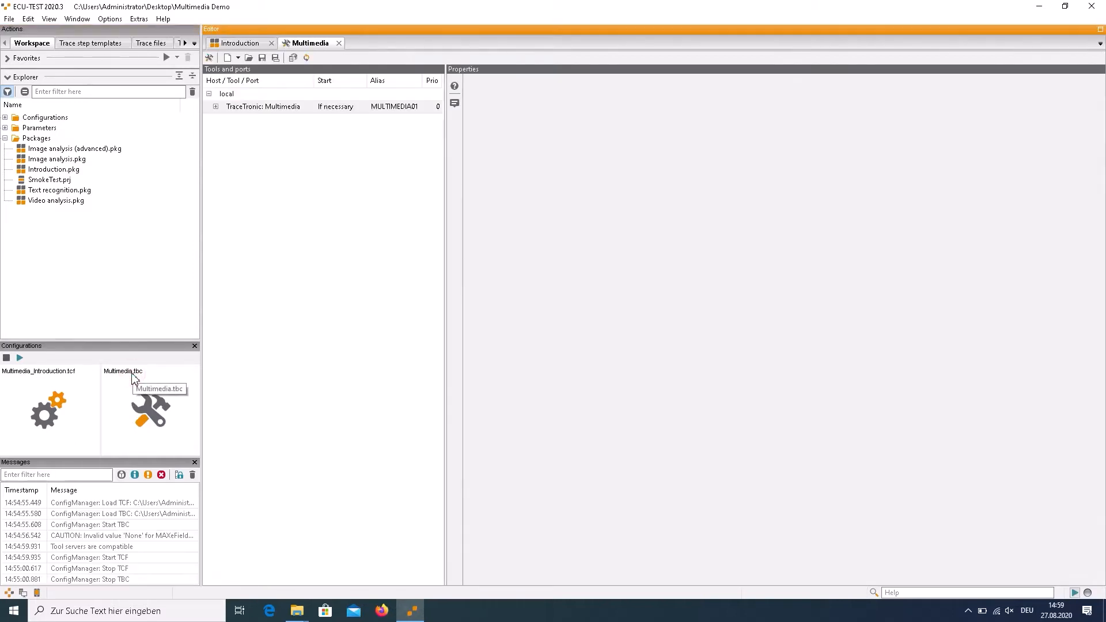
pyautogui.click(216, 107)
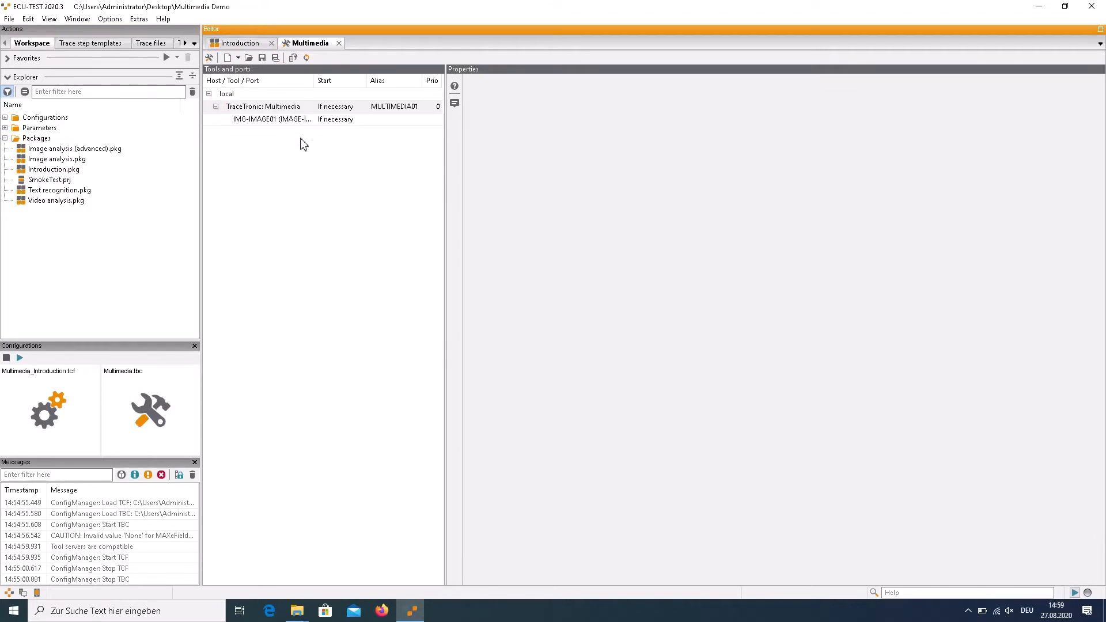
pyautogui.click(245, 127)
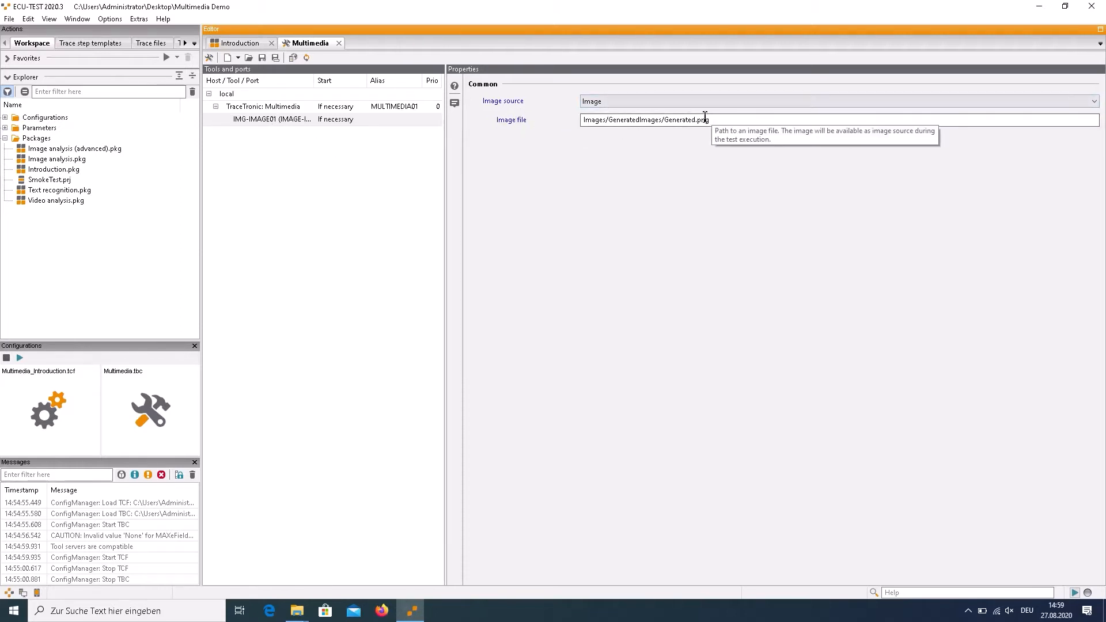
pyautogui.click(608, 104)
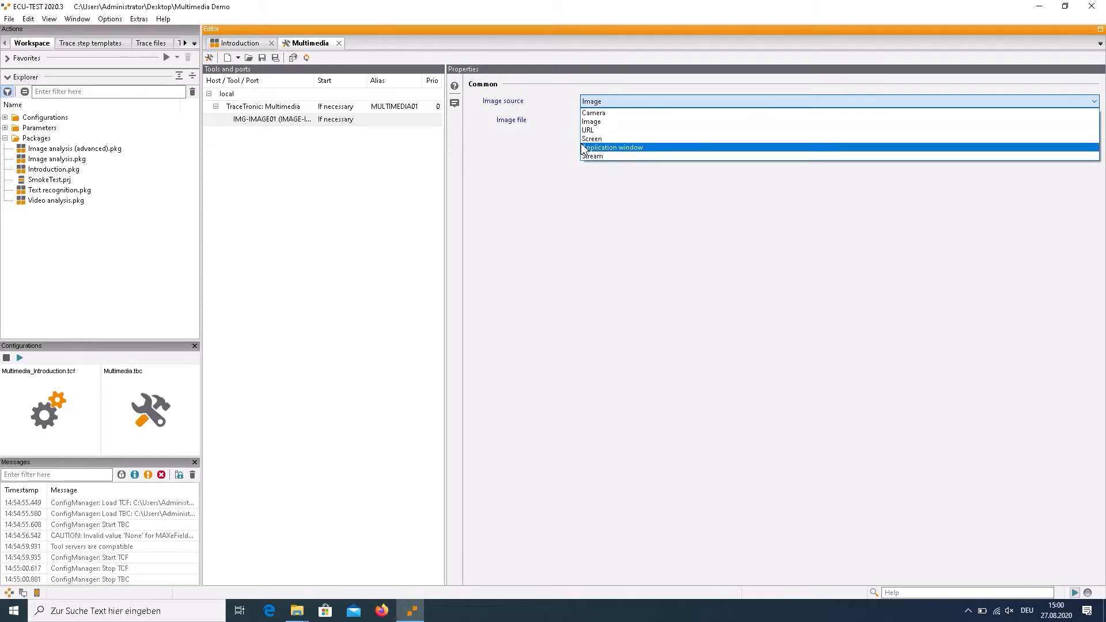
pyautogui.click(559, 154)
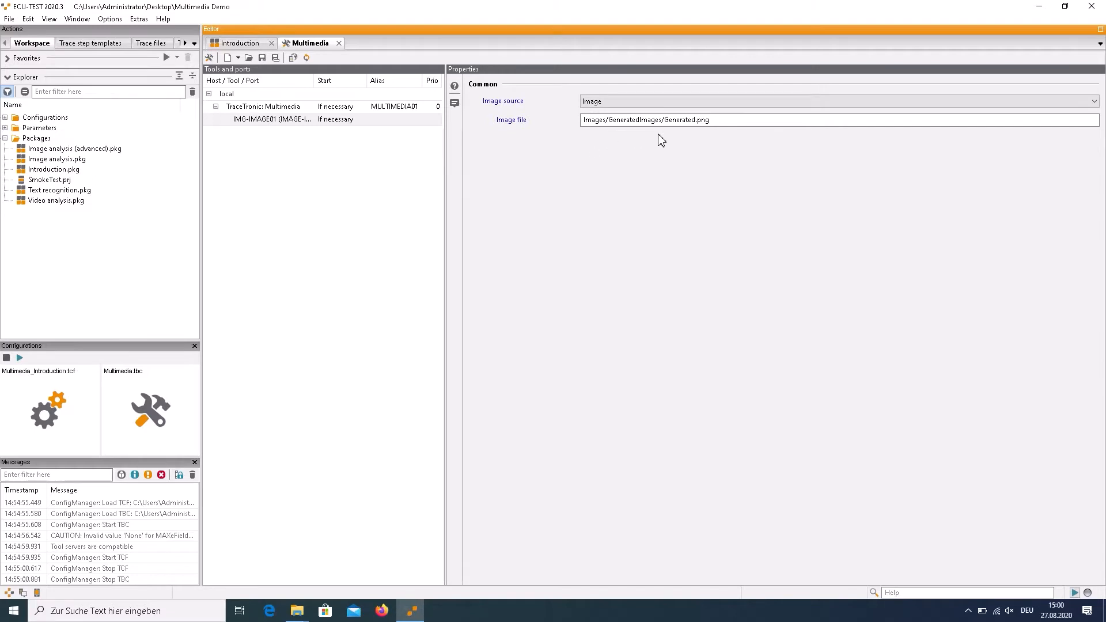
pyautogui.click(669, 122)
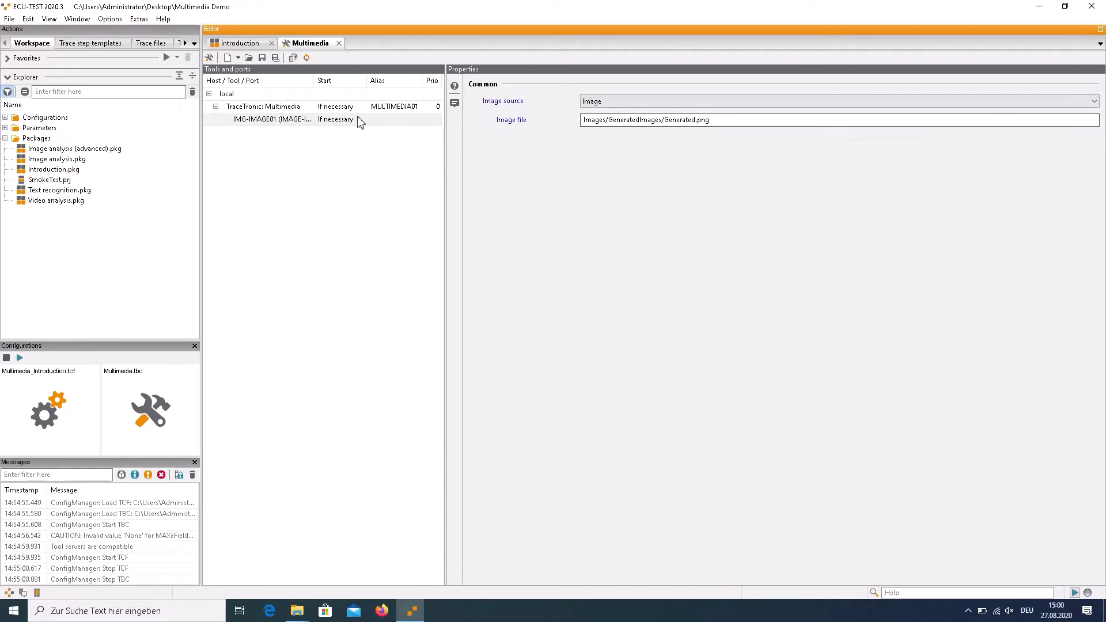
pyautogui.click(340, 43)
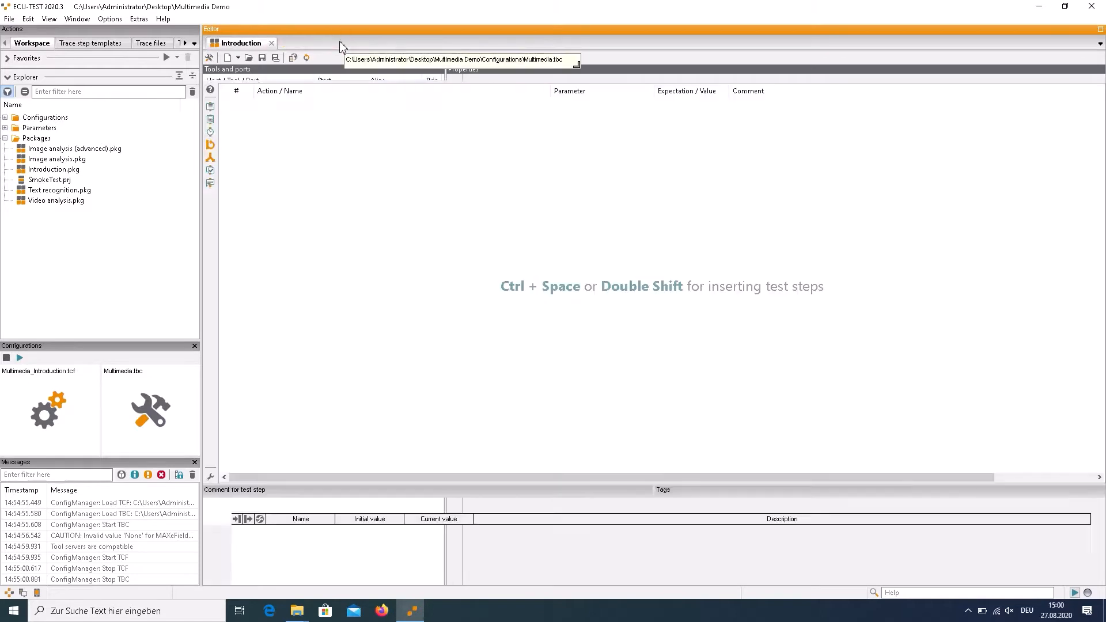
# Review the Camera media access settings and the selectable OCR data in Multimedia_Introduction.tcf without adding any
pyautogui.doubleClick(59, 377)
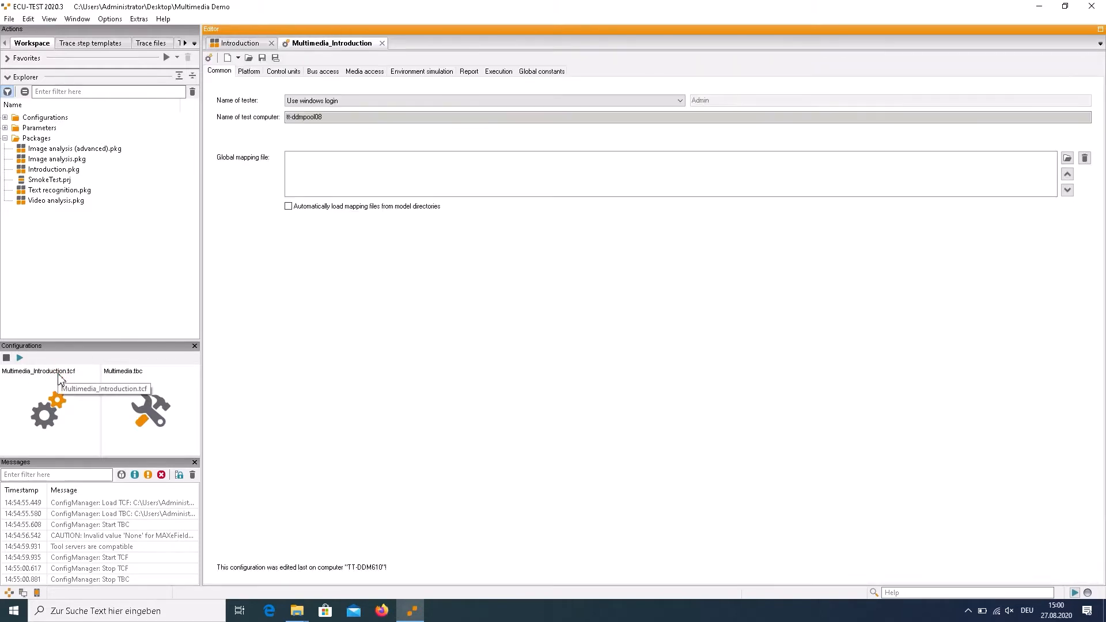
pyautogui.click(366, 74)
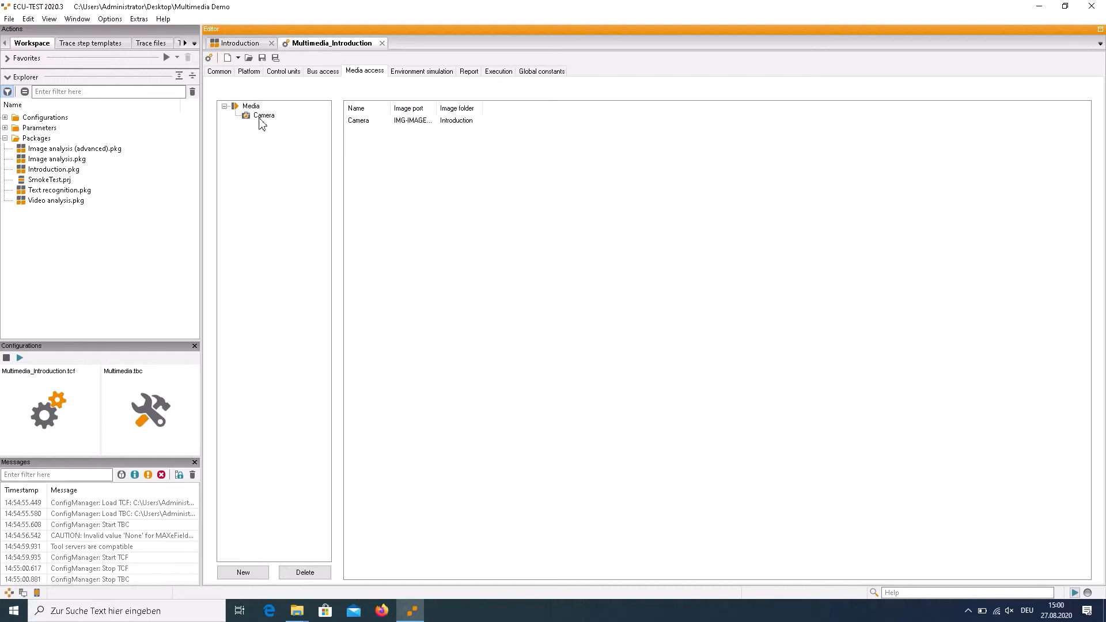
pyautogui.click(262, 117)
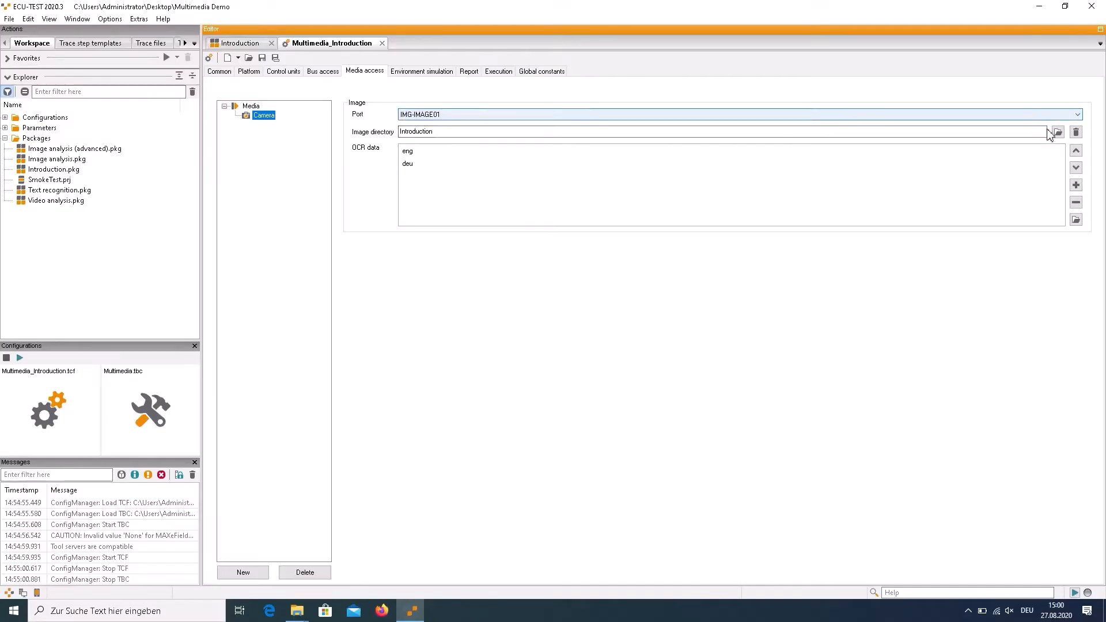
pyautogui.click(1076, 185)
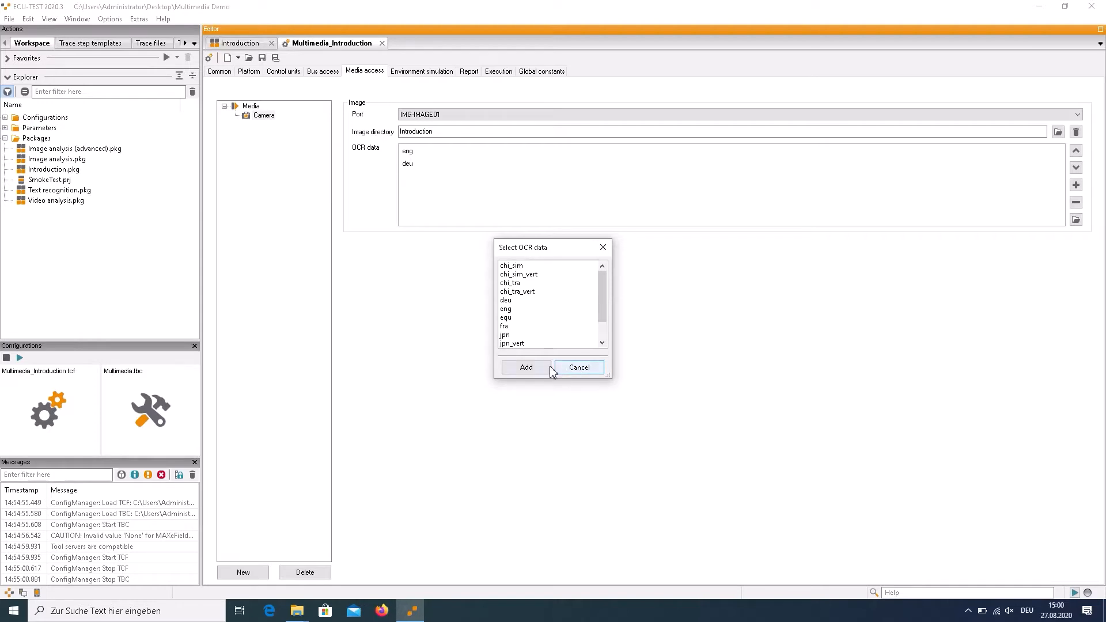
pyautogui.click(576, 371)
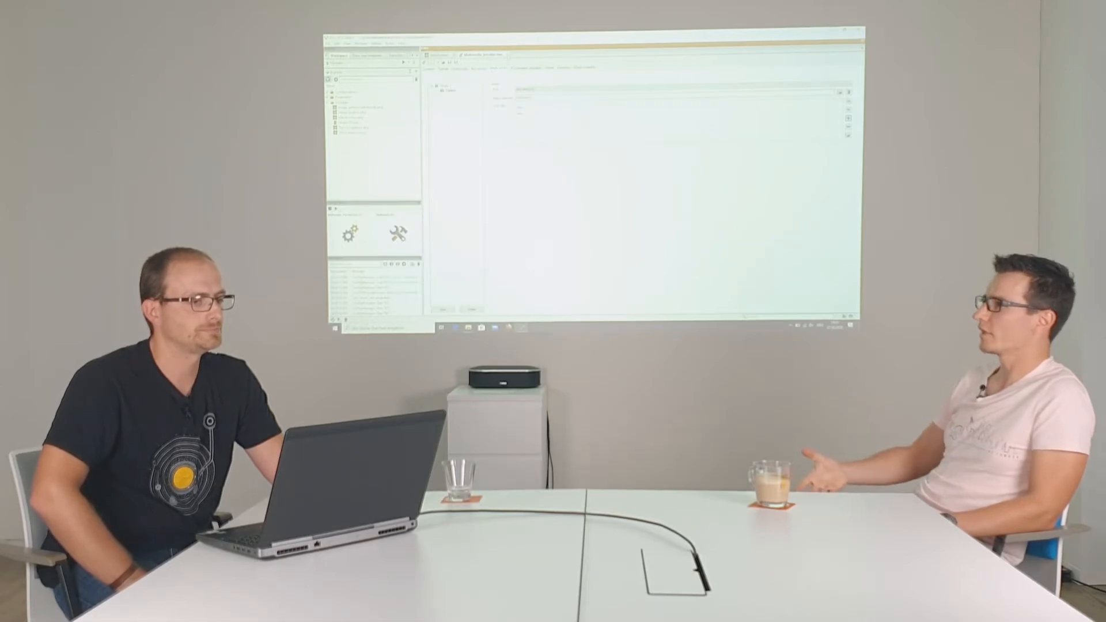
pyautogui.hotkey('ctrl', 'w')
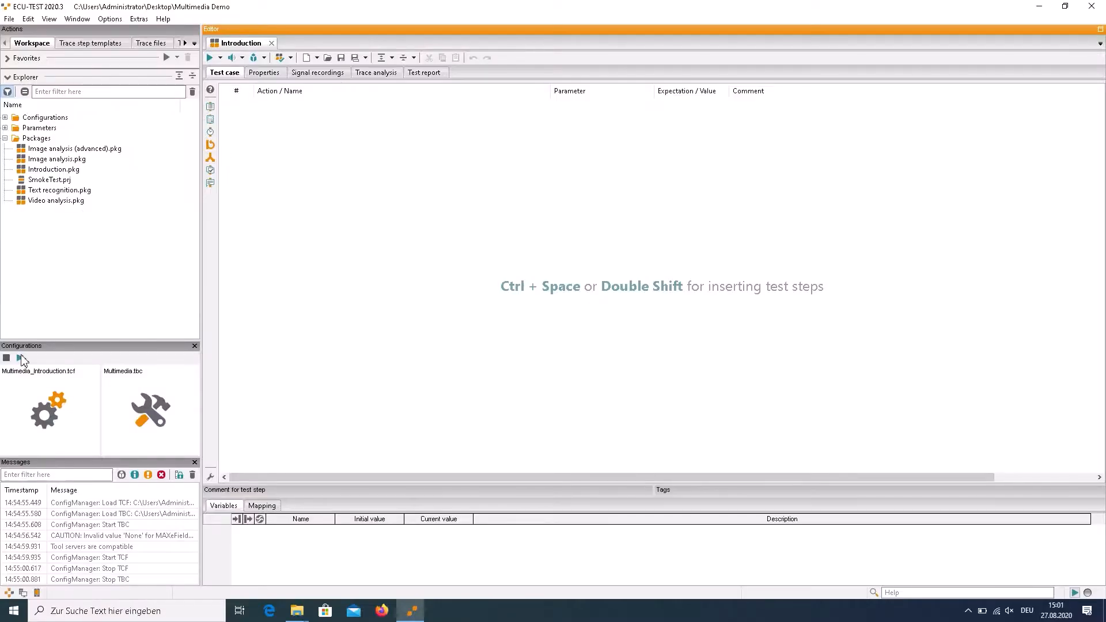
# Start the loaded configurations and expand the Camera in the media access view
pyautogui.click(20, 358)
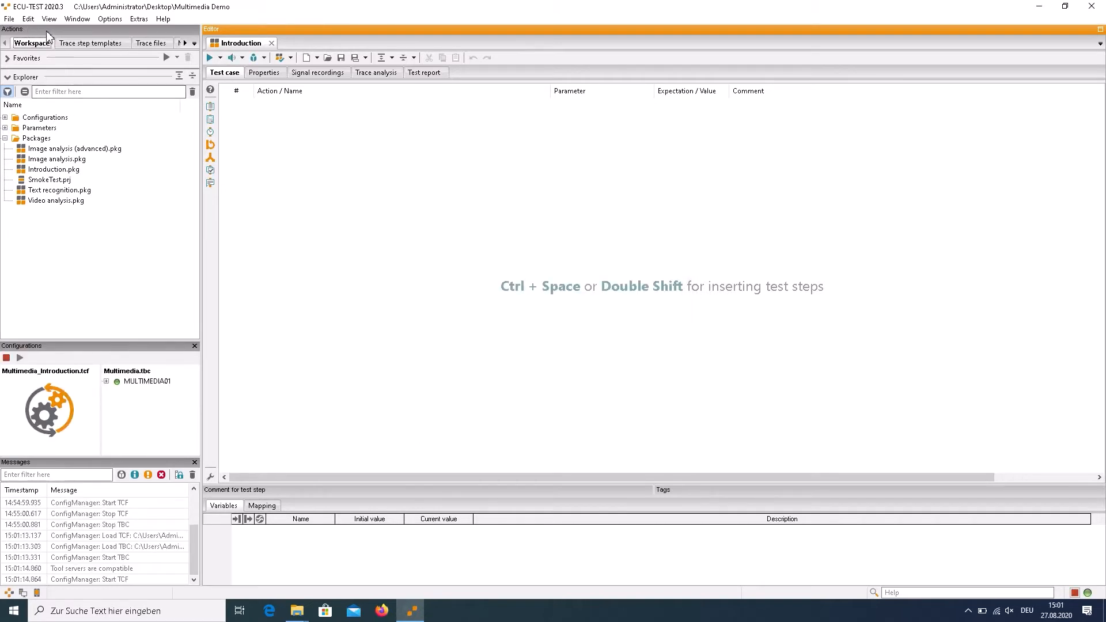
pyautogui.click(195, 44)
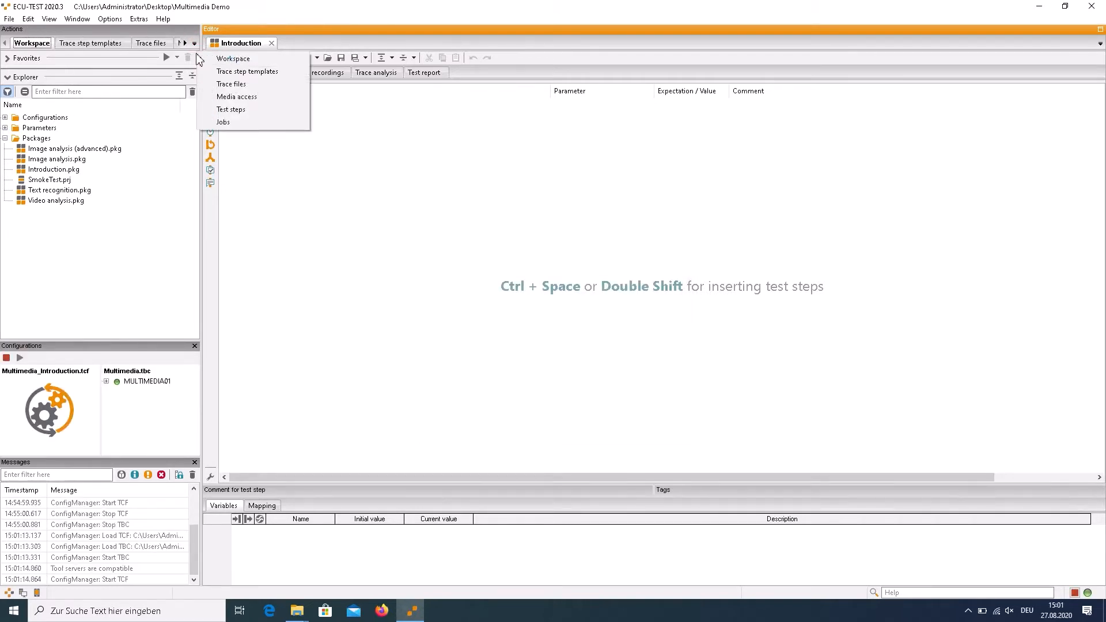
pyautogui.click(214, 98)
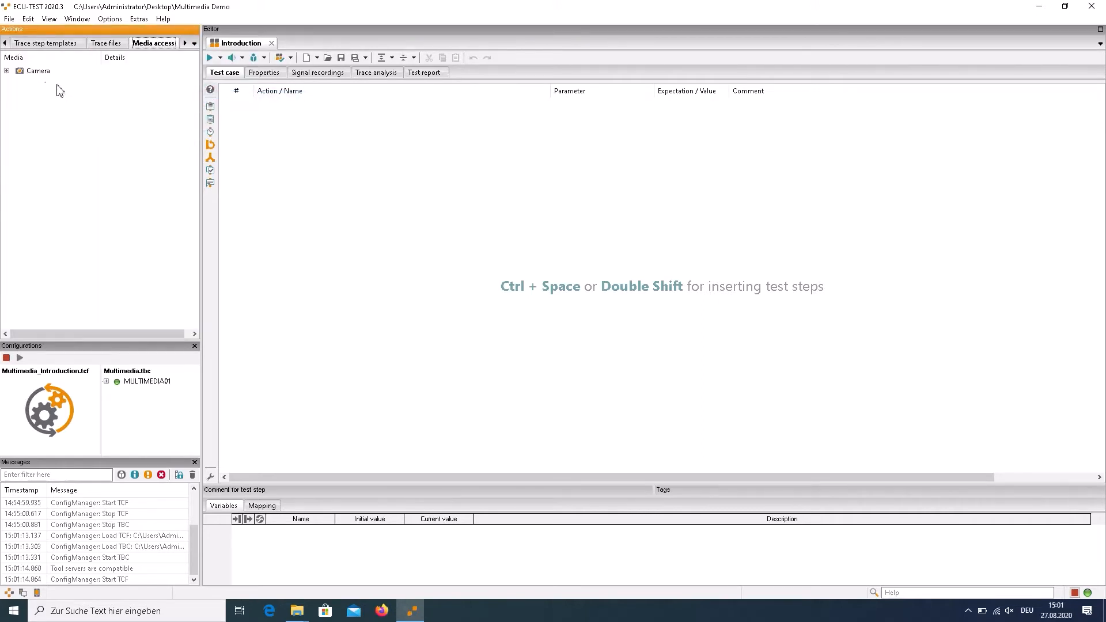
pyautogui.click(7, 71)
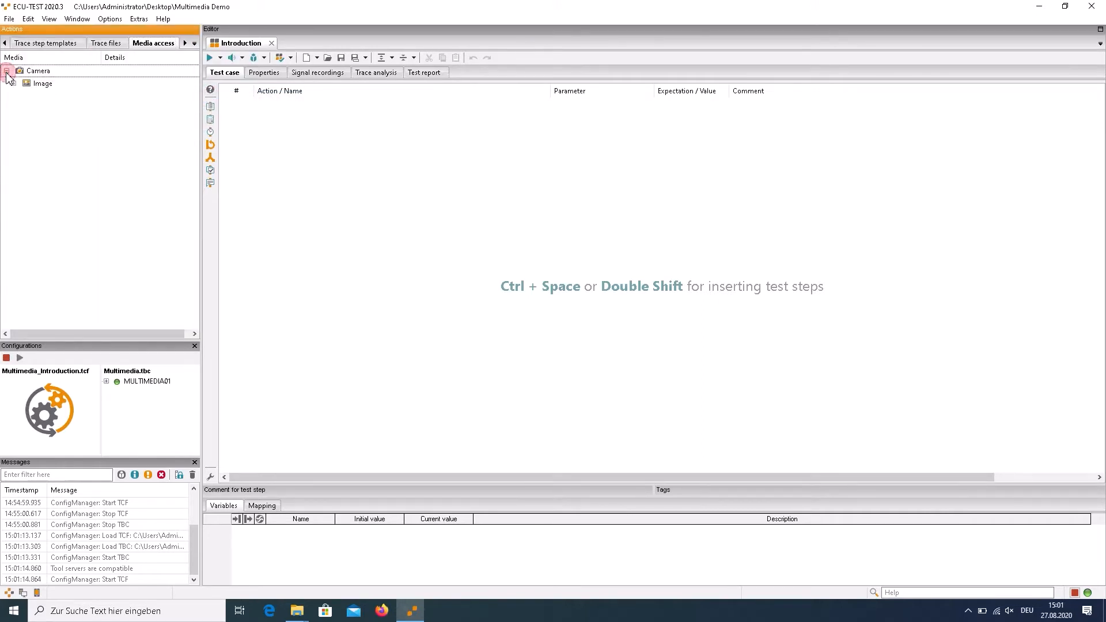
# Create a read test step for the Camera's image and inspect its enlarged image preview
pyautogui.click(44, 86)
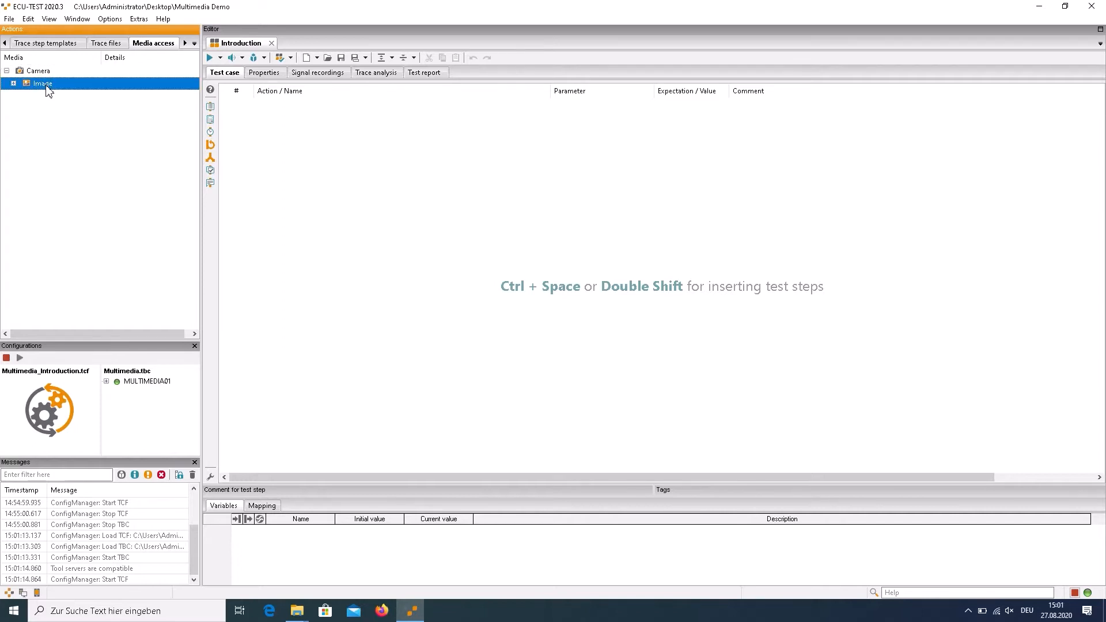
pyautogui.rightClick(48, 91)
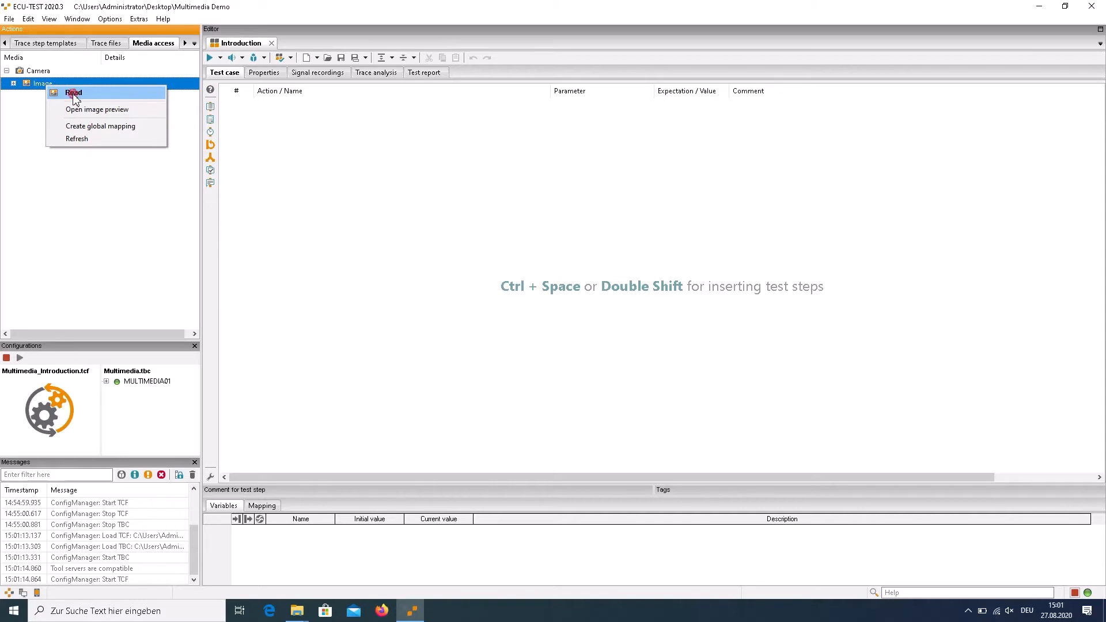
pyautogui.click(74, 94)
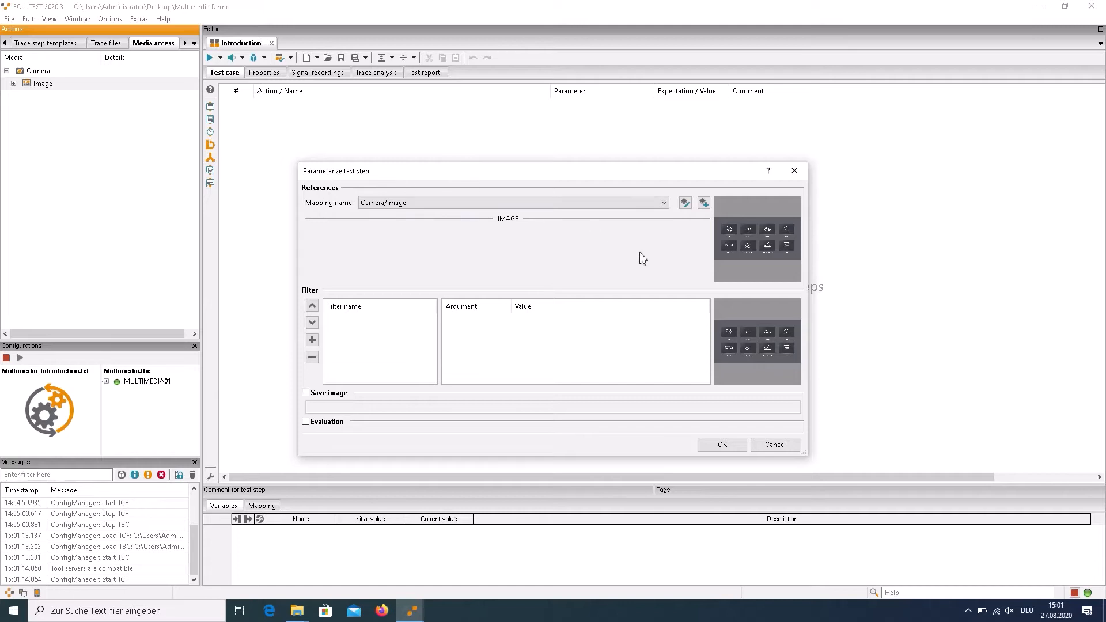
pyautogui.doubleClick(768, 243)
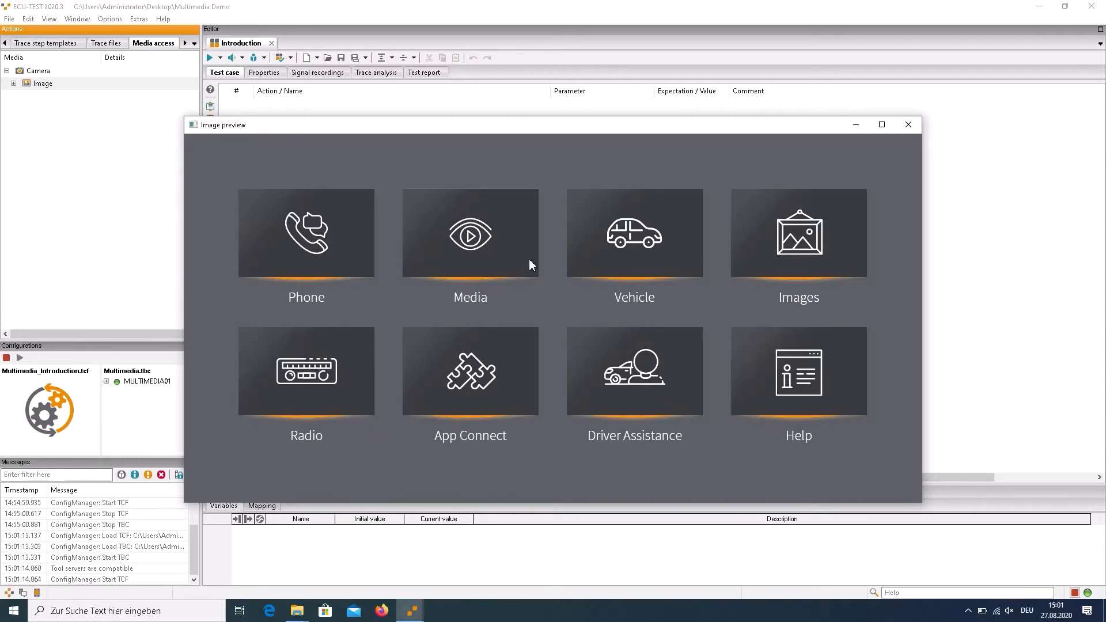
pyautogui.click(906, 126)
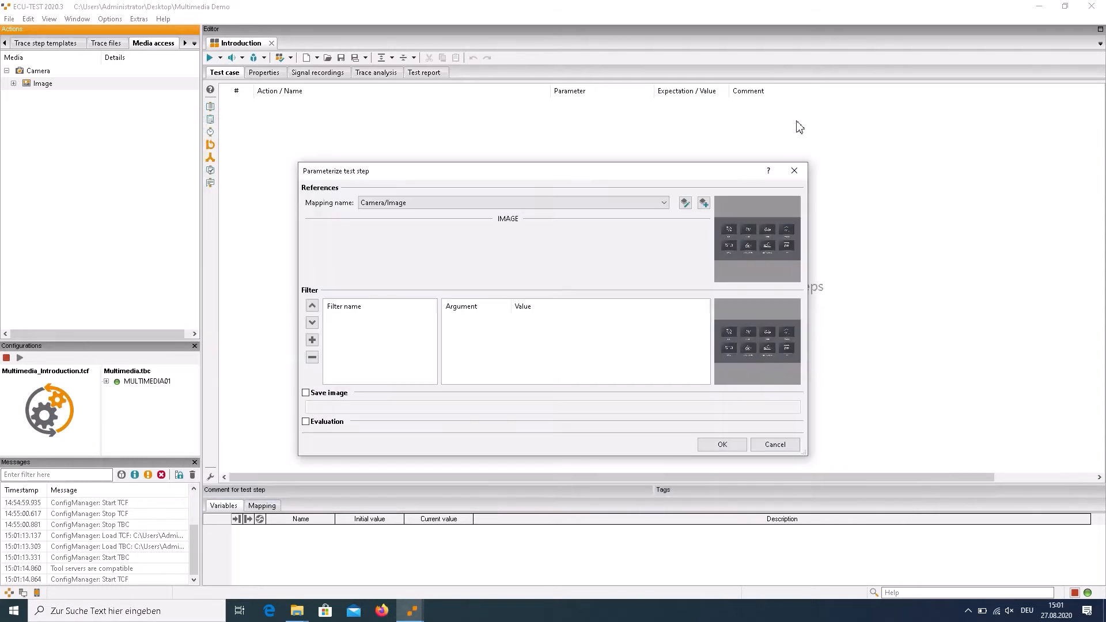
# Enable the step's evaluation to check that the image contains Media.png, and add it to the test case
pyautogui.click(306, 423)
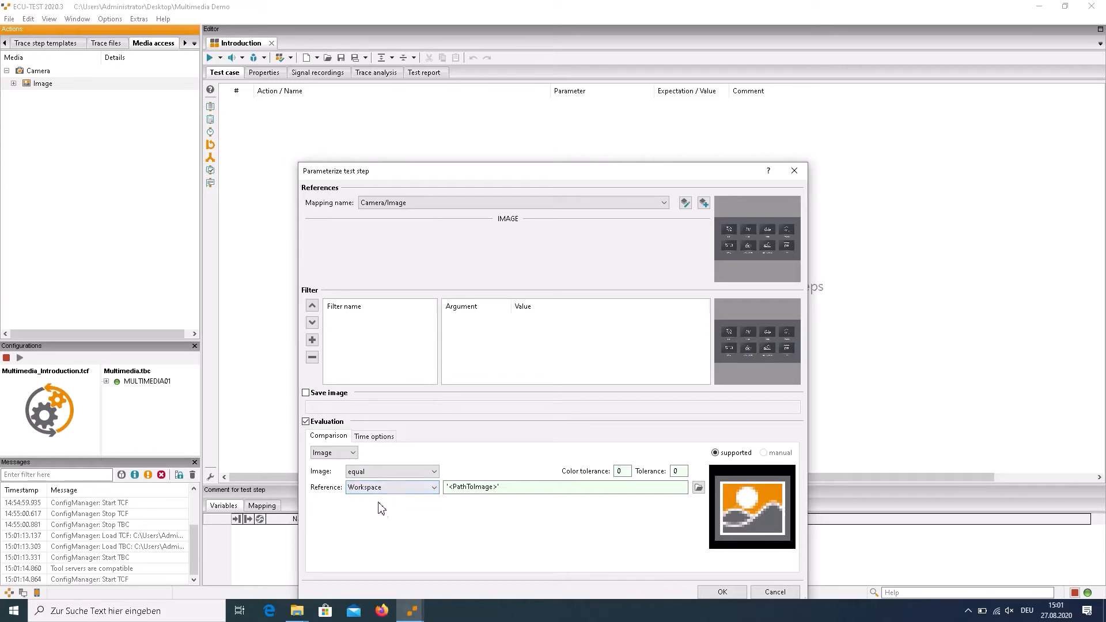
pyautogui.click(698, 489)
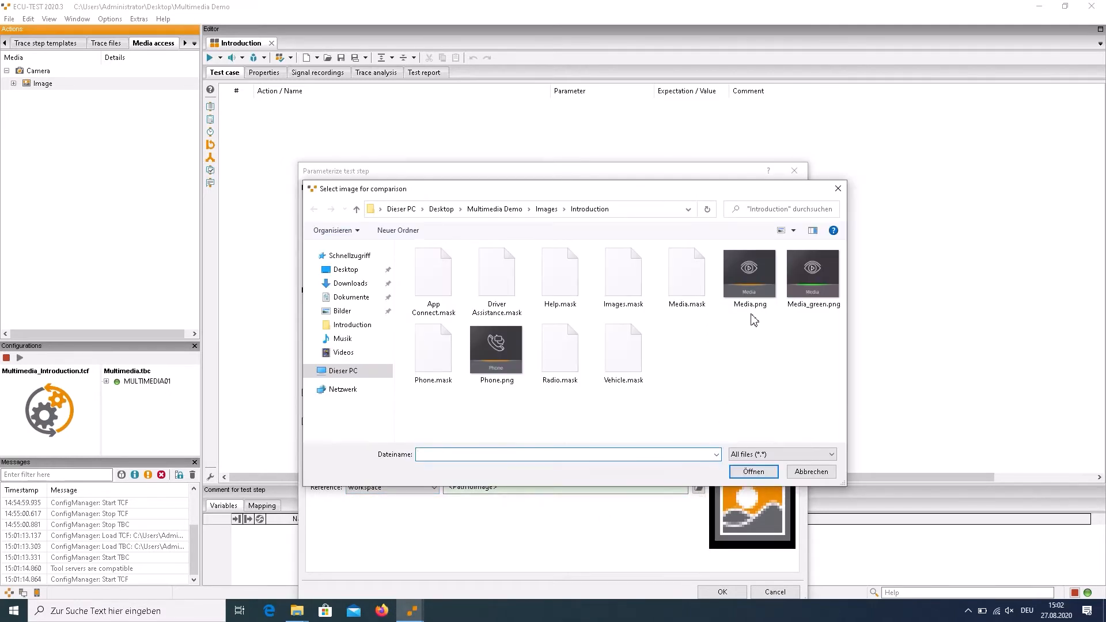
pyautogui.click(750, 279)
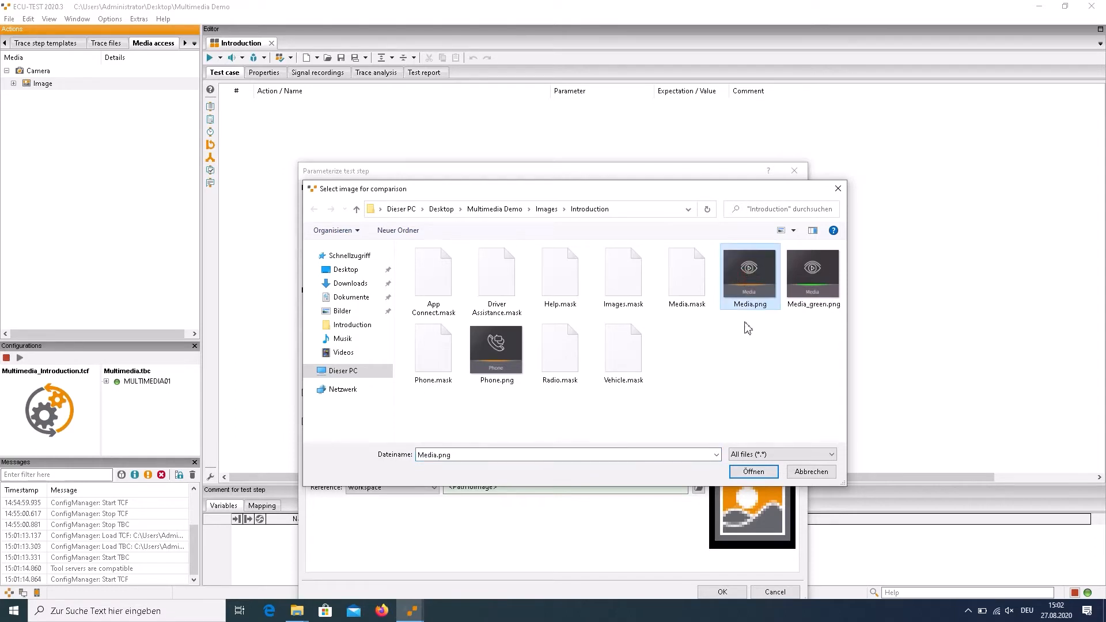
pyautogui.click(750, 472)
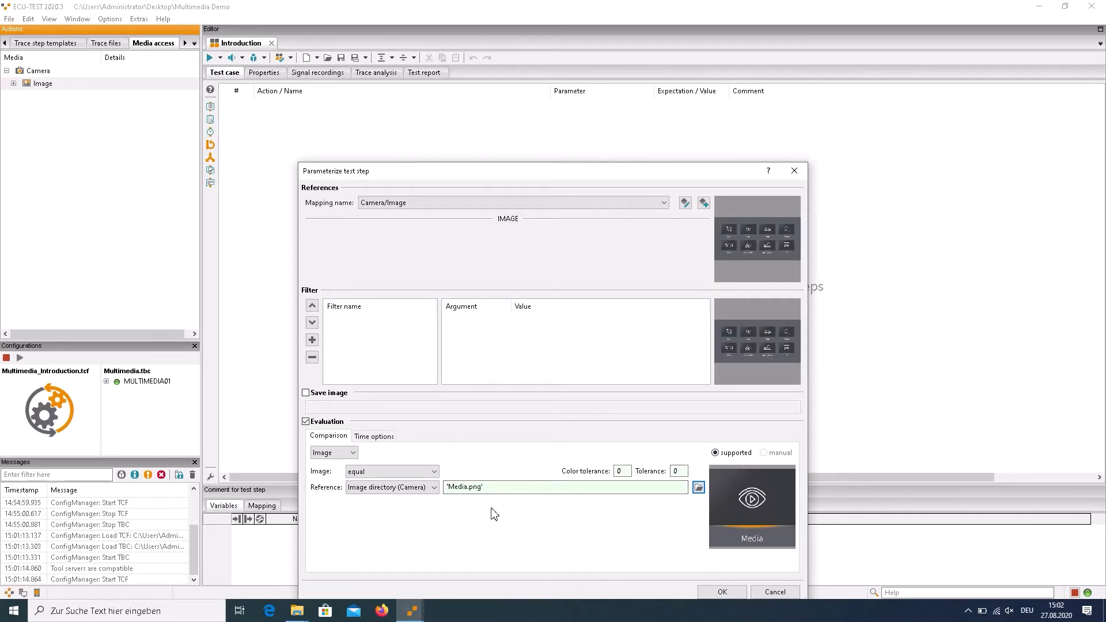
pyautogui.click(367, 473)
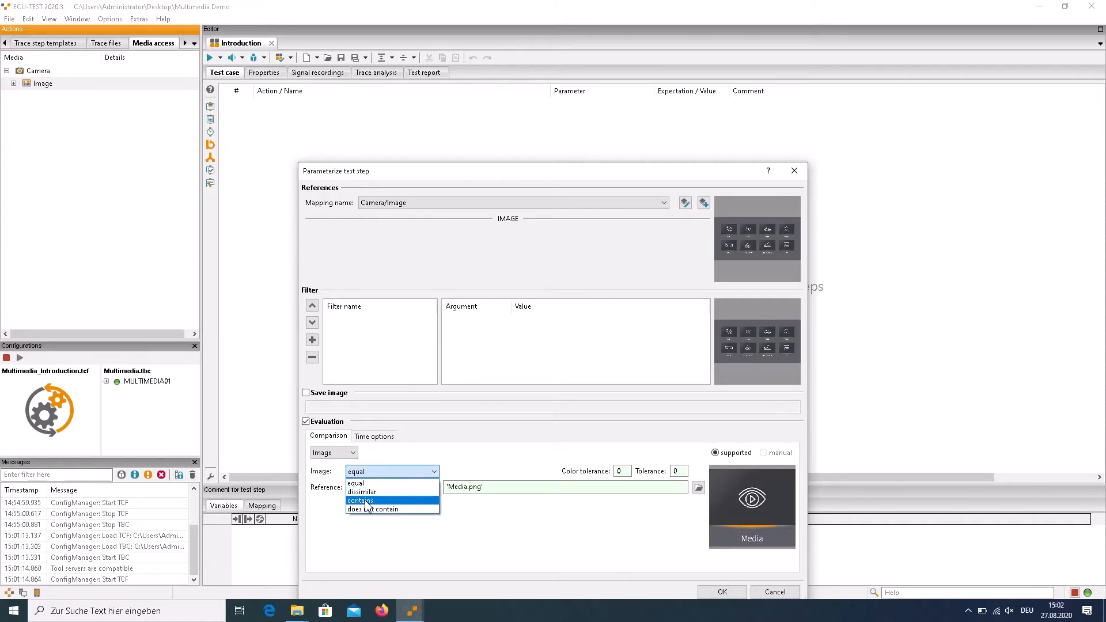
pyautogui.click(366, 501)
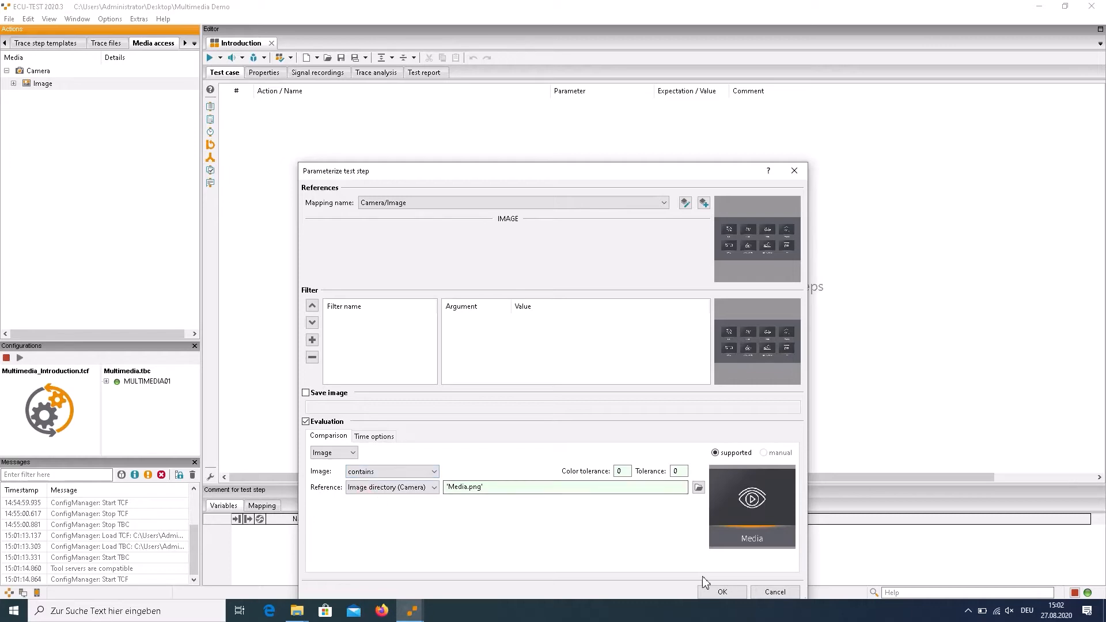
pyautogui.click(712, 593)
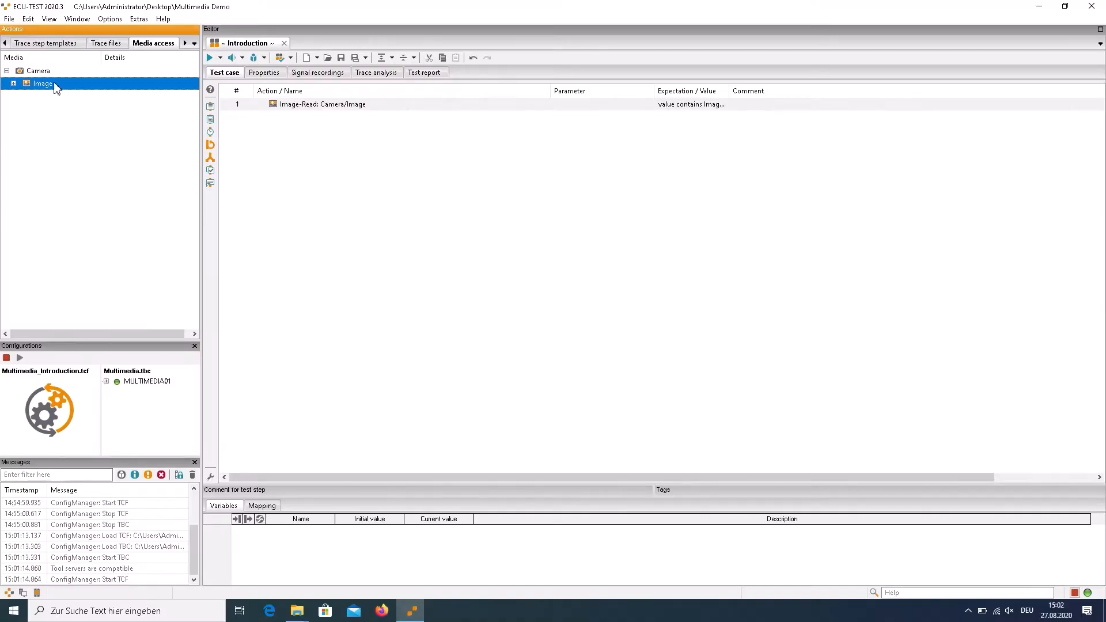
# Add a second Camera image read step with a string evaluation for text identical to 'Media'
pyautogui.rightClick(55, 83)
pyautogui.click(67, 90)
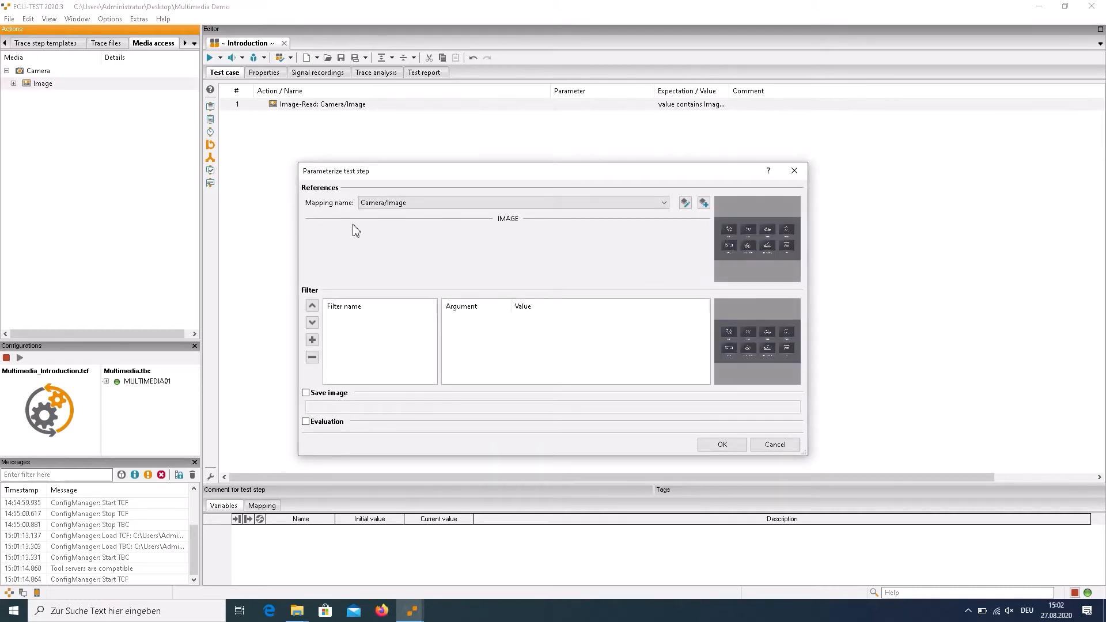
pyautogui.click(306, 421)
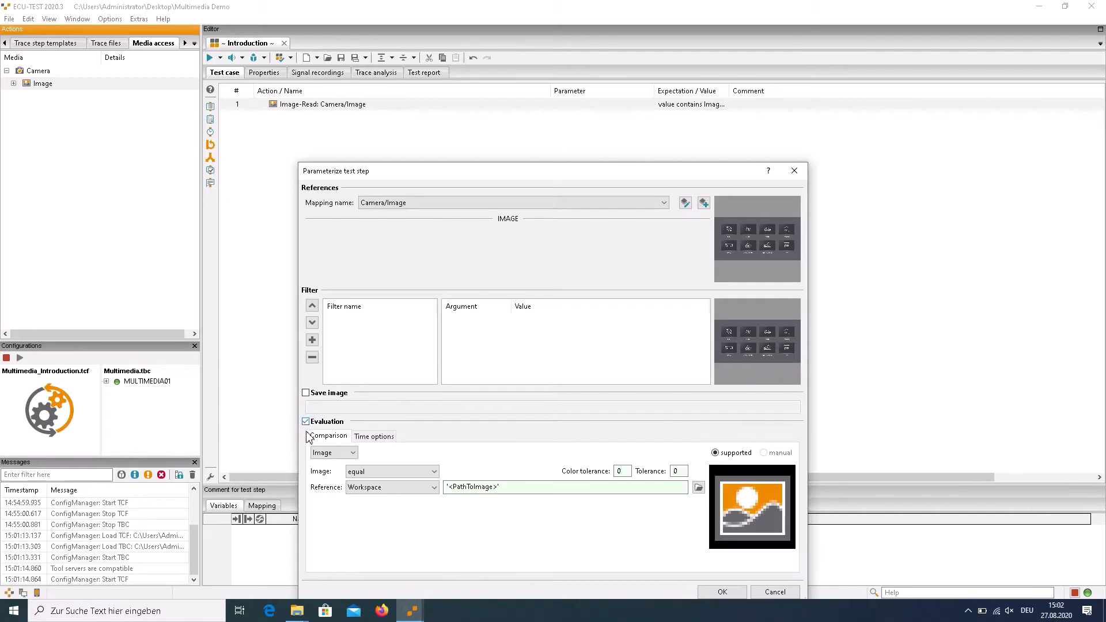
pyautogui.click(318, 456)
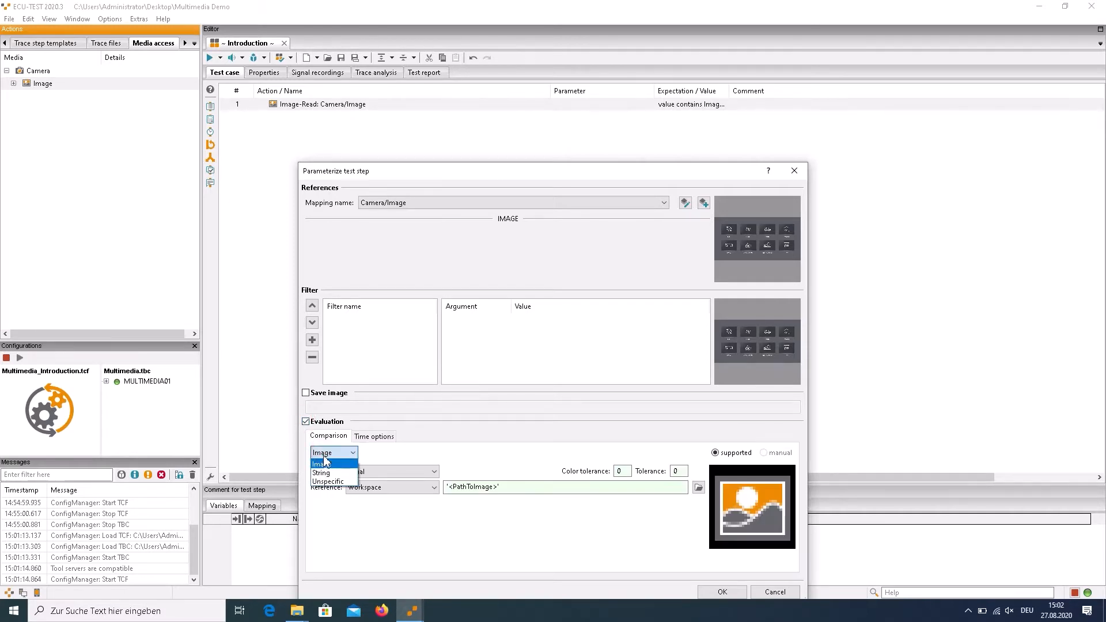
pyautogui.click(325, 472)
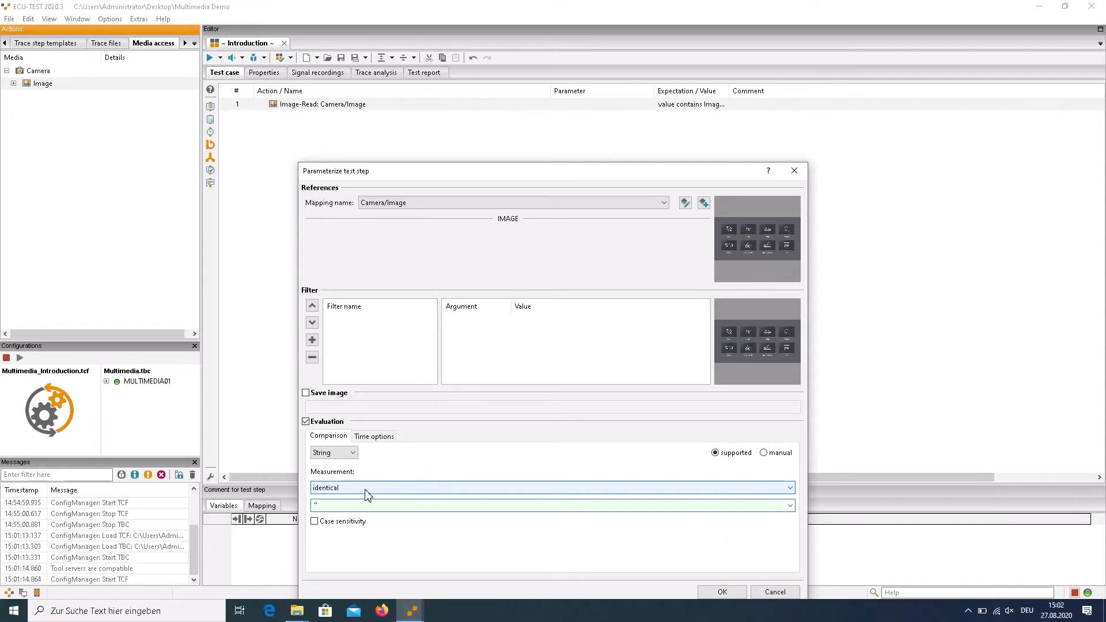
pyautogui.click(715, 593)
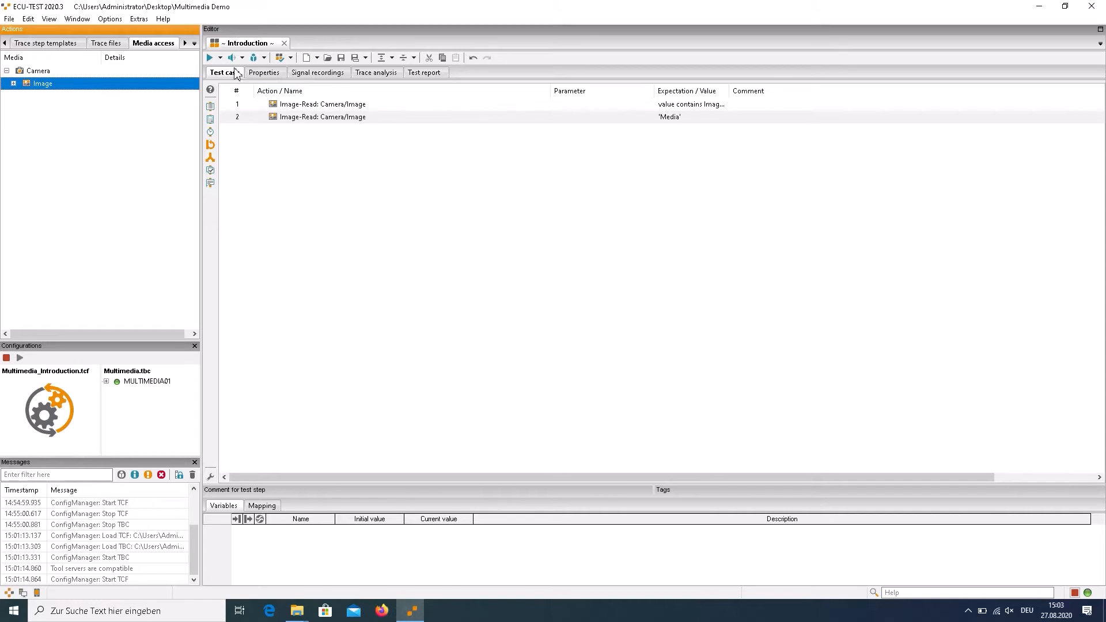
# Run the Introduction test case
pyautogui.click(210, 58)
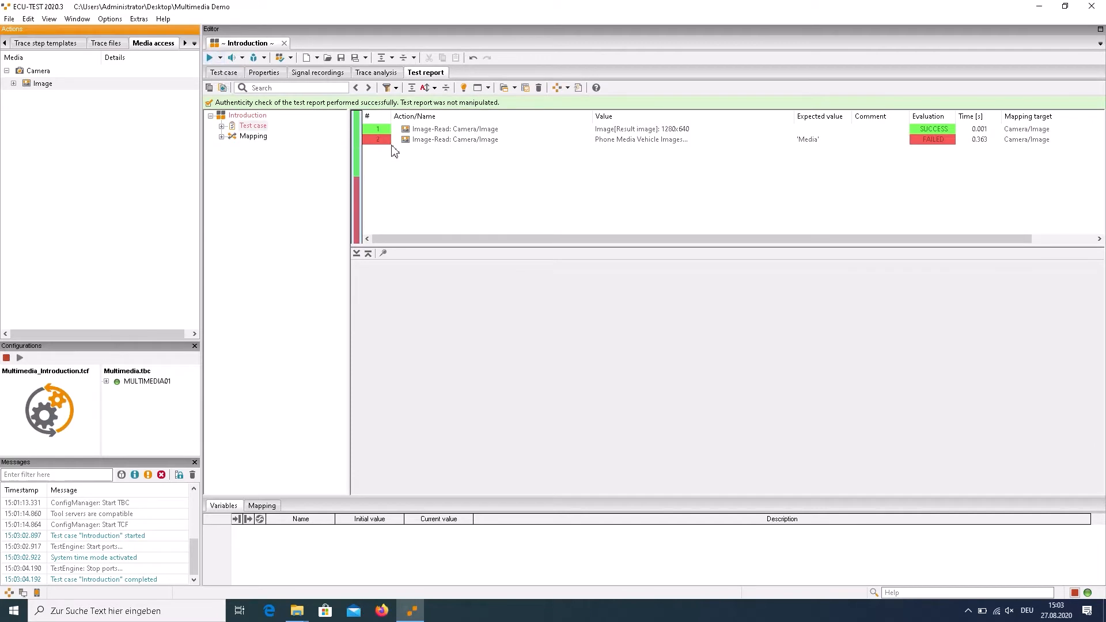
# Examine the test report details of both Camera image read steps, including their expected values and result images
pyautogui.click(420, 132)
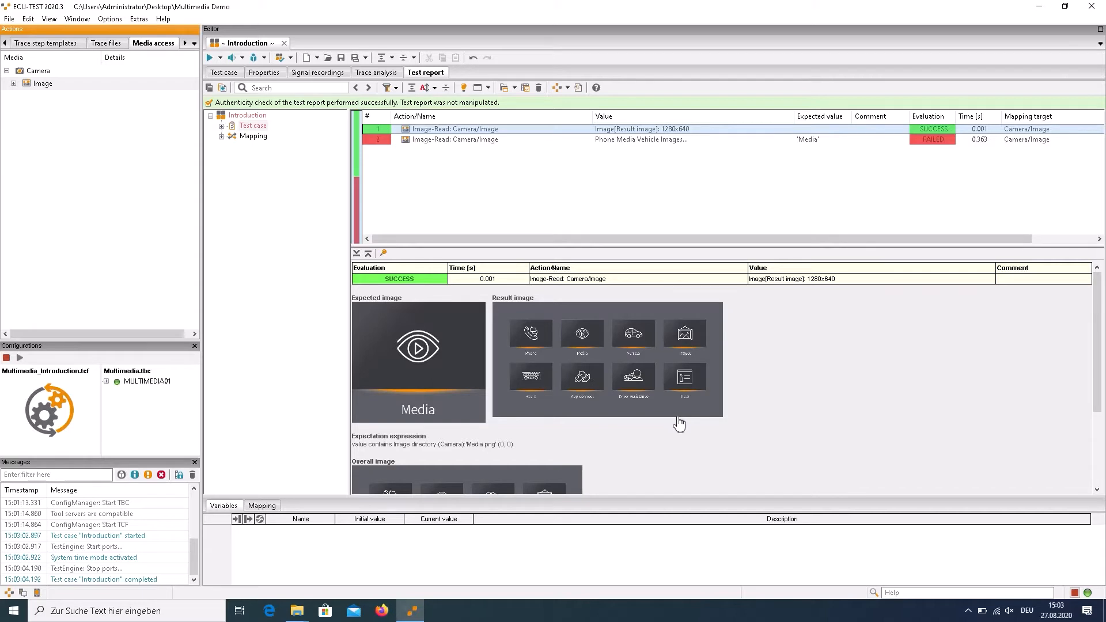
pyautogui.click(461, 145)
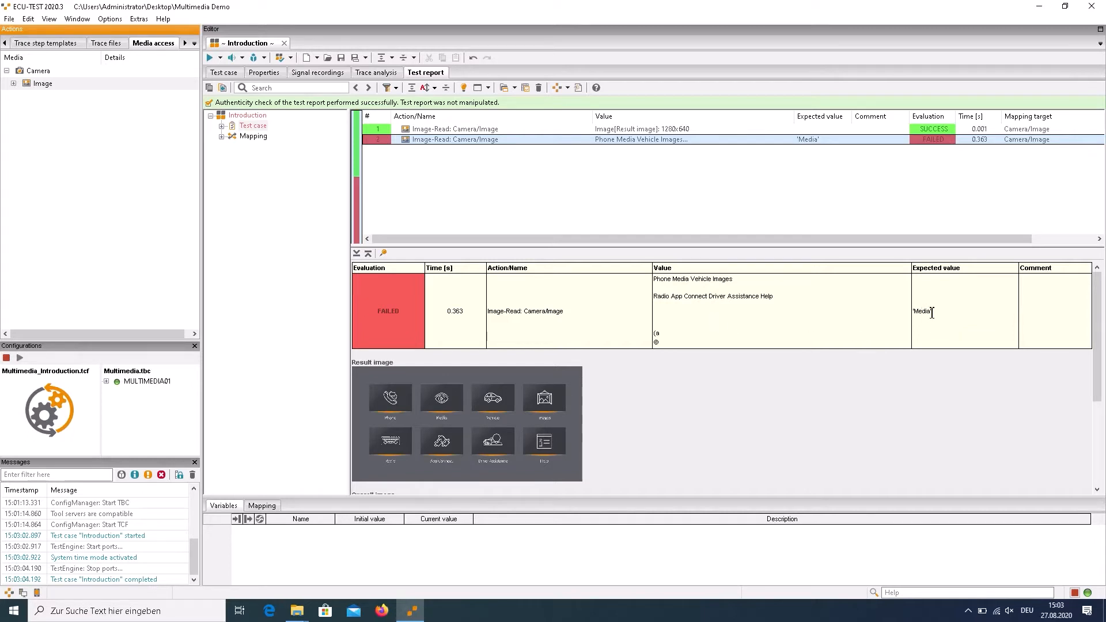
pyautogui.scroll(-2, 908, 395)
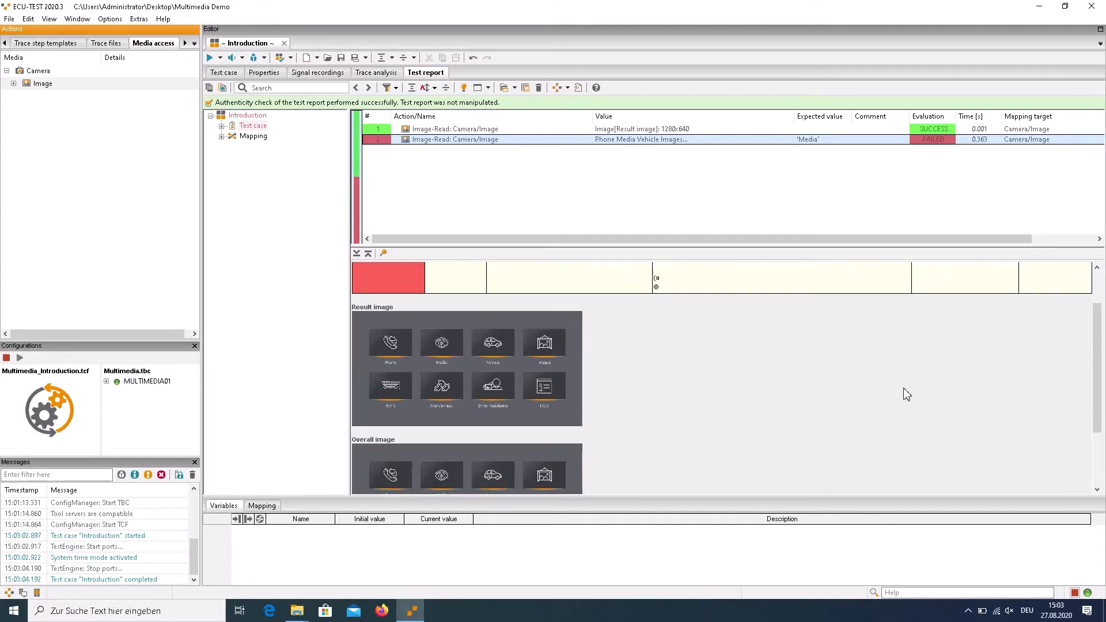
# Set the second Camera image read step's string comparison to contains and rerun the Introduction test case
pyautogui.click(228, 72)
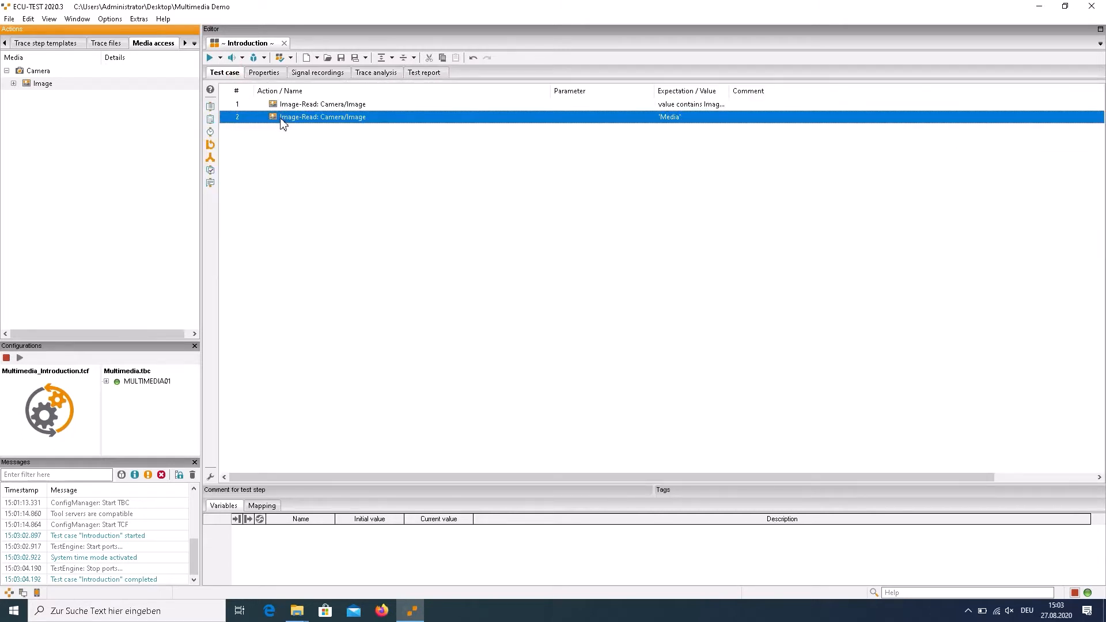
pyautogui.doubleClick(281, 119)
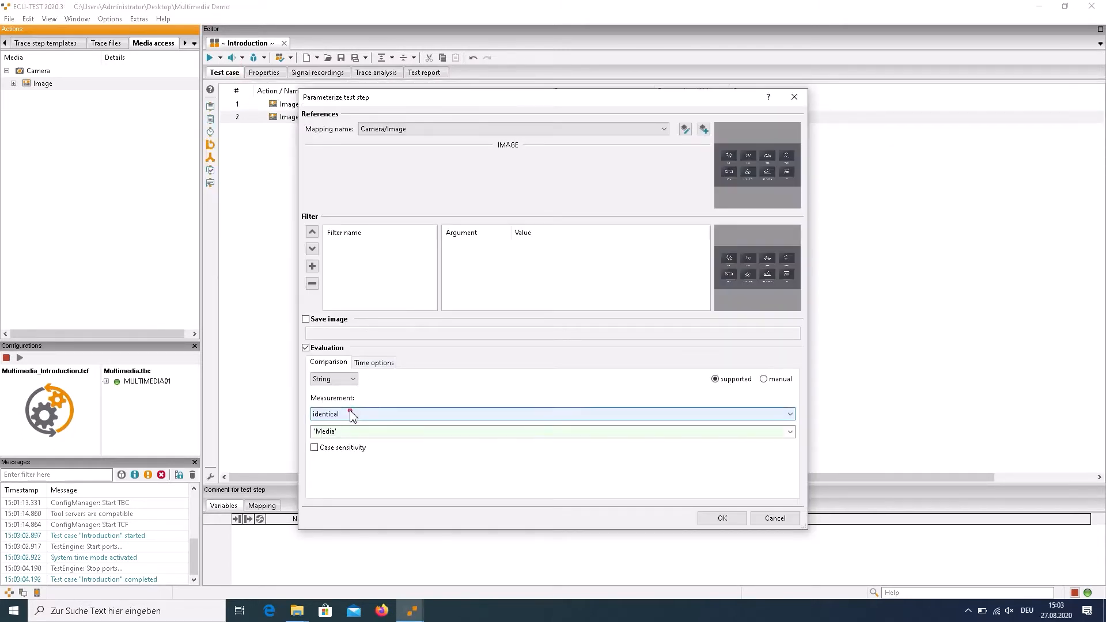
pyautogui.click(353, 413)
pyautogui.click(345, 452)
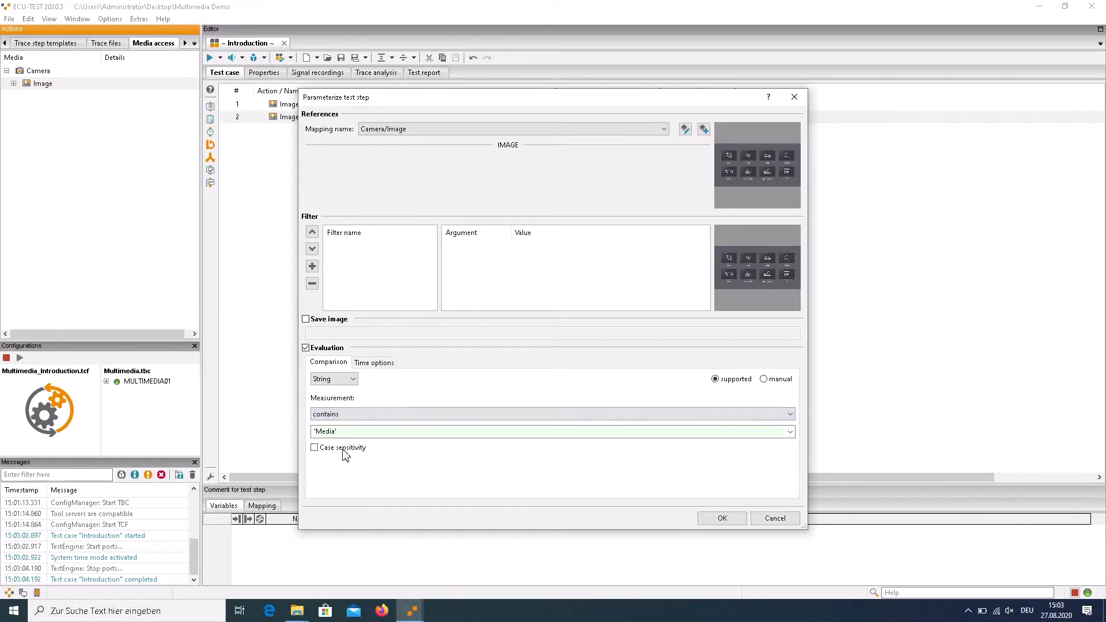
pyautogui.click(718, 519)
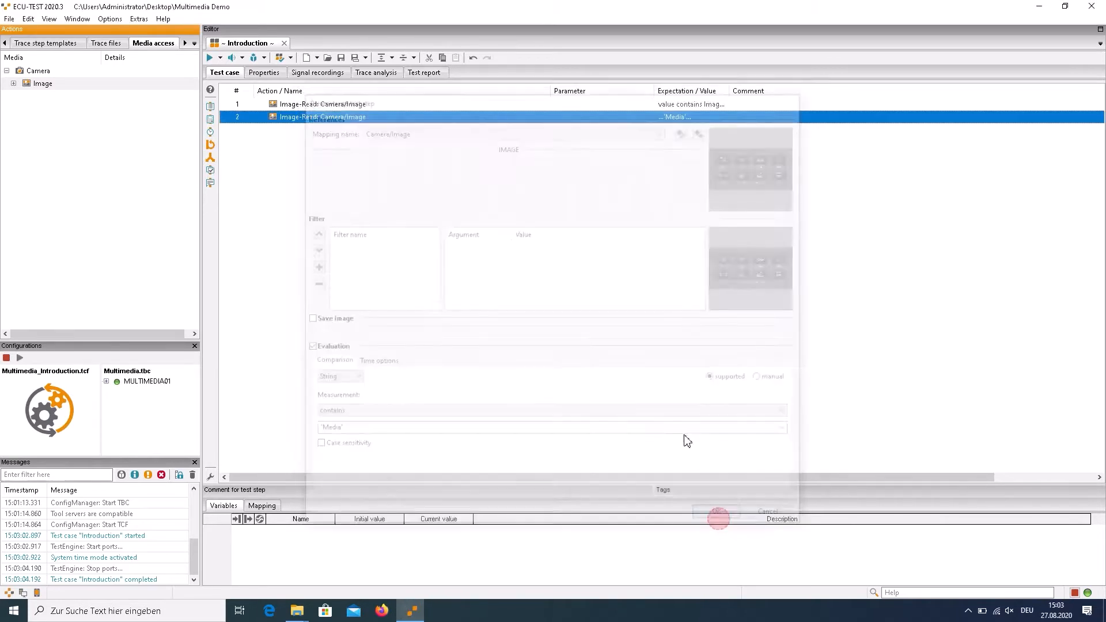
pyautogui.click(210, 58)
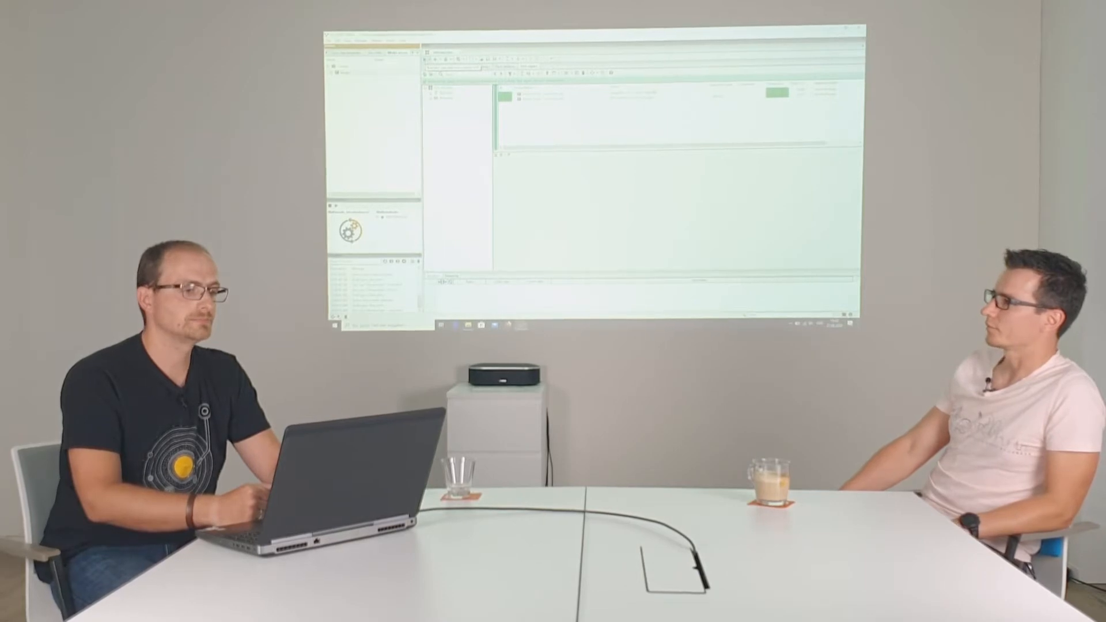
# Group both Camera image read steps in the test case into a block named screen and collapse it
pyautogui.click(432, 69)
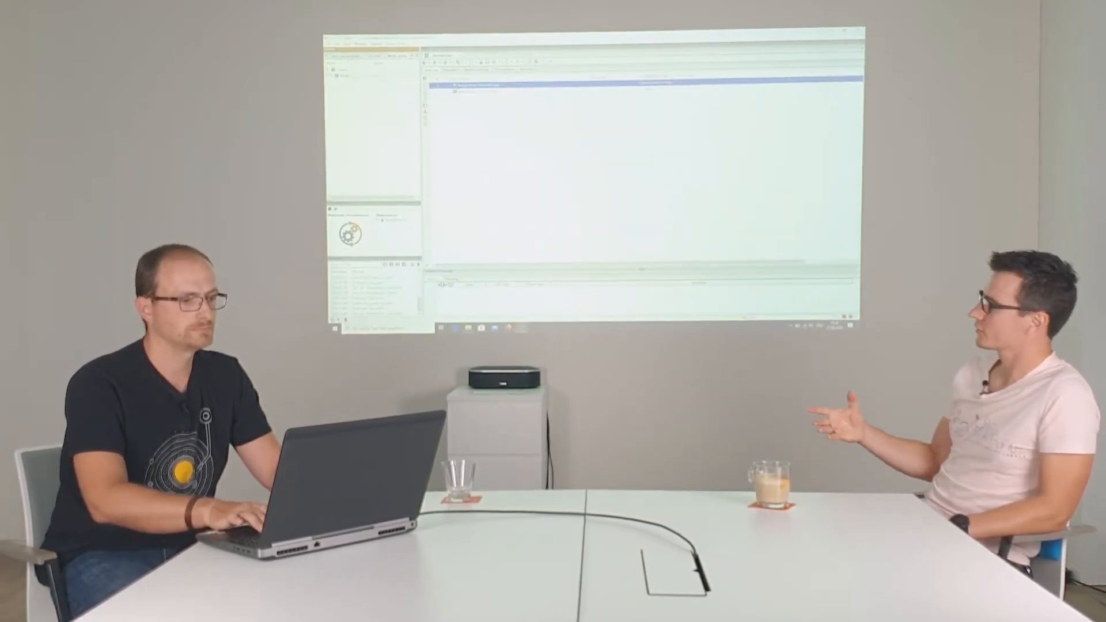
pyautogui.hotkey('shift', 'Down')
pyautogui.hotkey('ctrl', 'g')
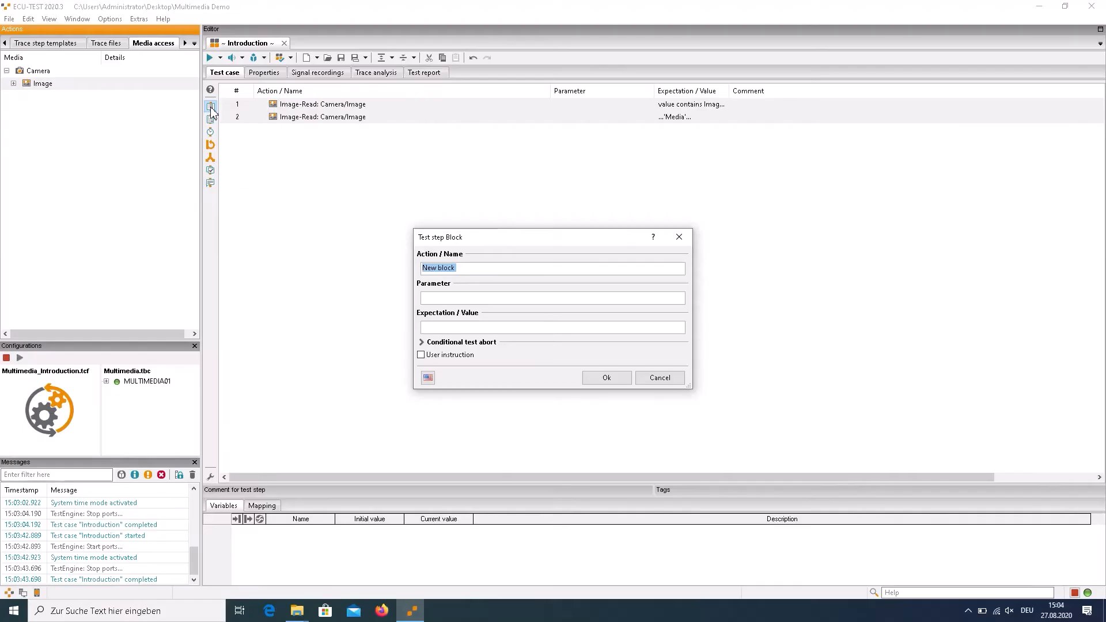
pyautogui.write('screen')
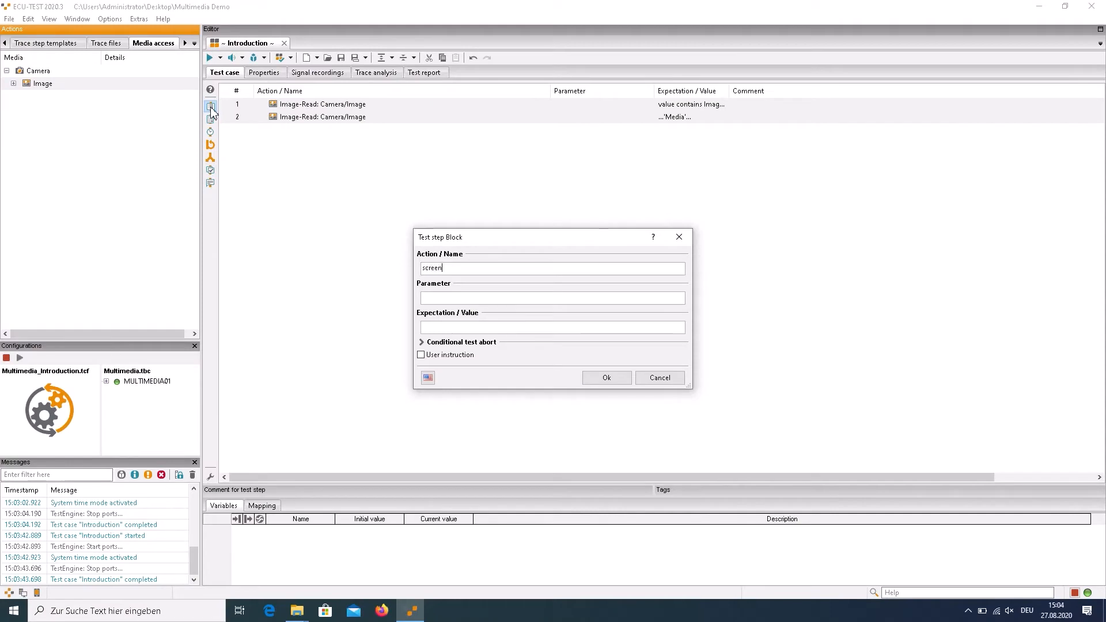
pyautogui.press('Return')
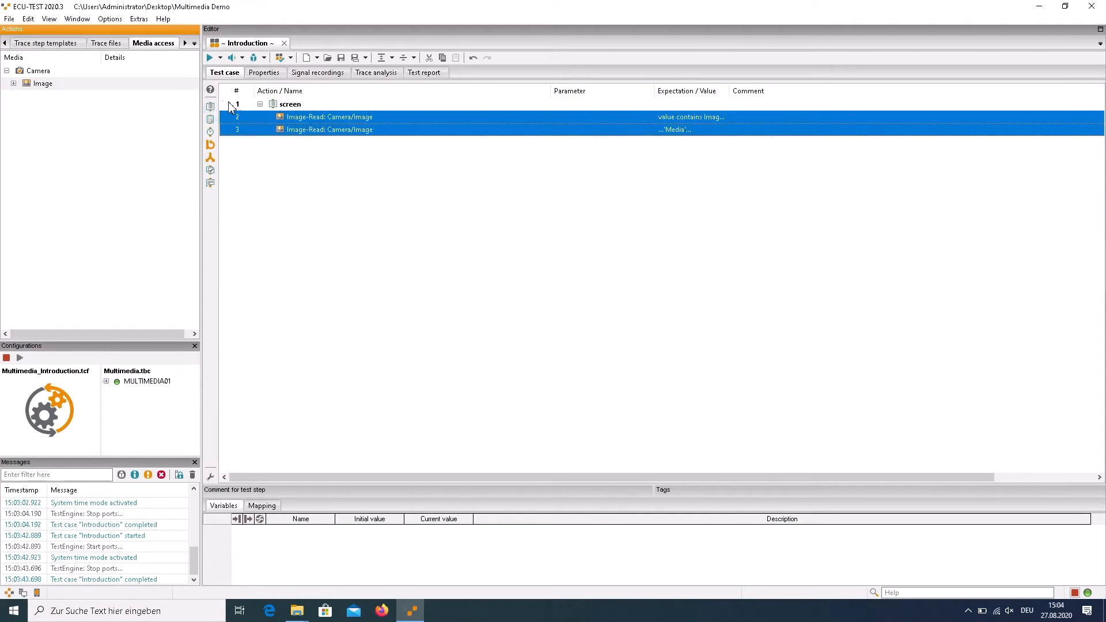
pyautogui.click(260, 104)
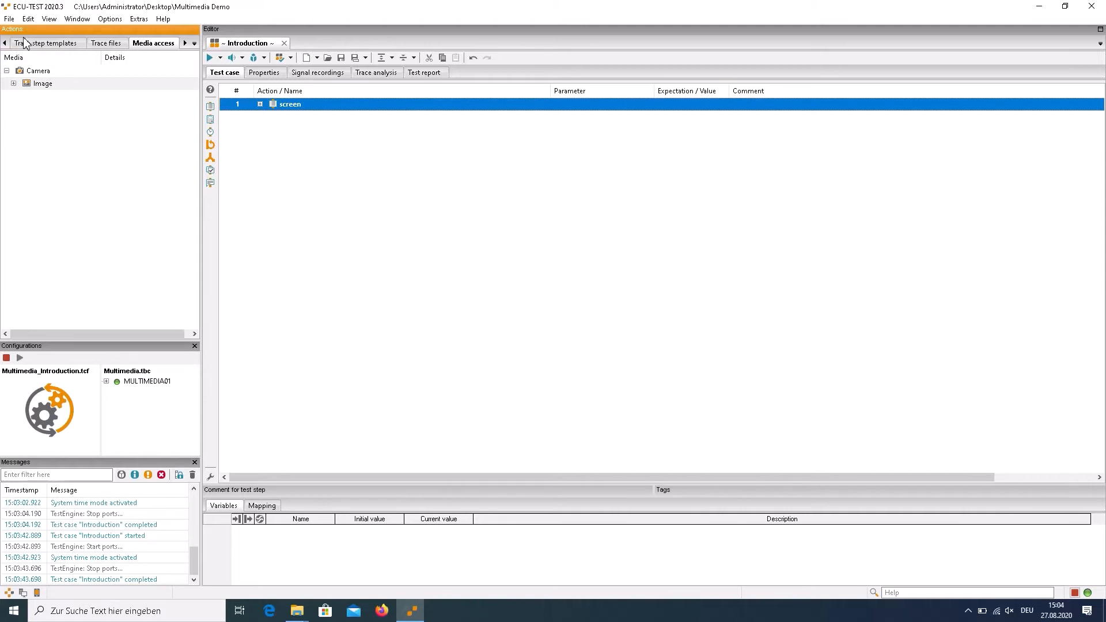
# Open the Media mask of the Camera's image for editing, inspect its masked area, and close it
pyautogui.click(14, 85)
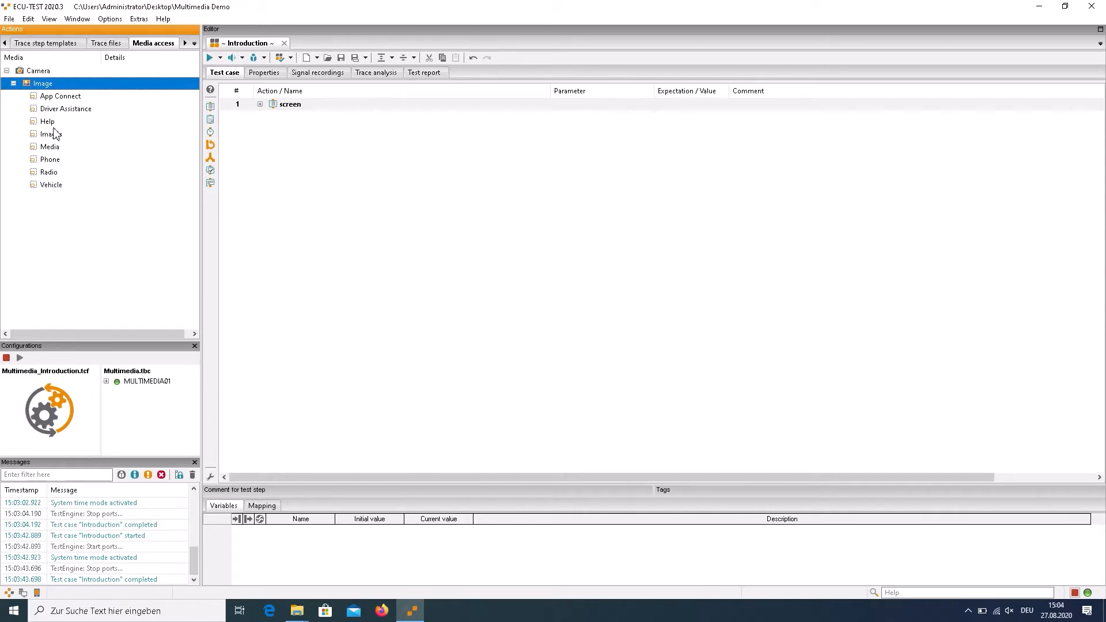
pyautogui.click(56, 151)
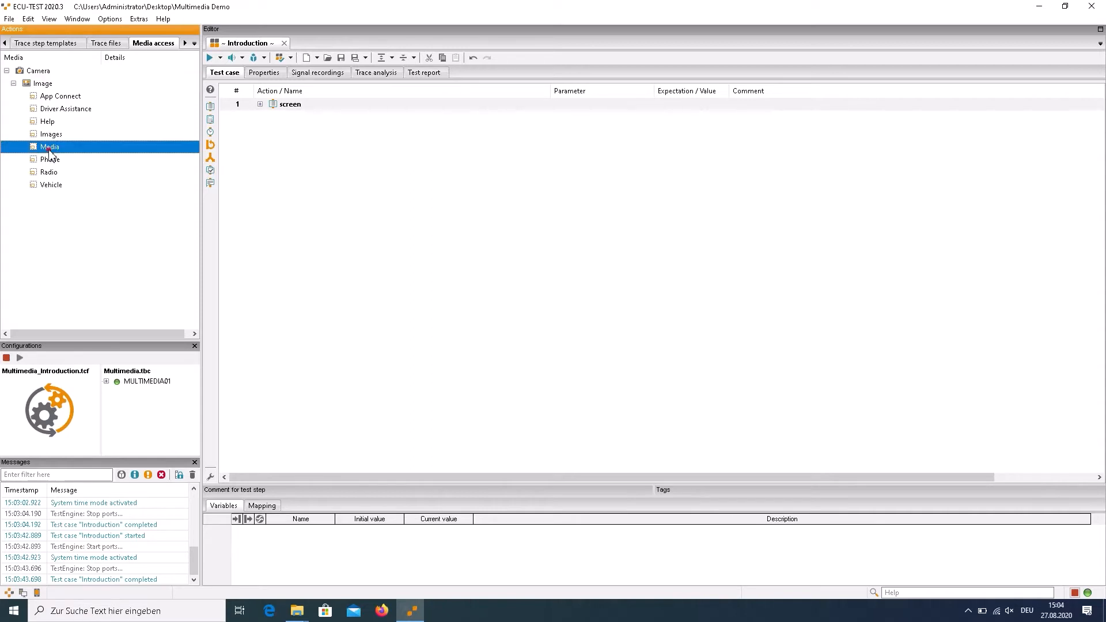
pyautogui.rightClick(52, 151)
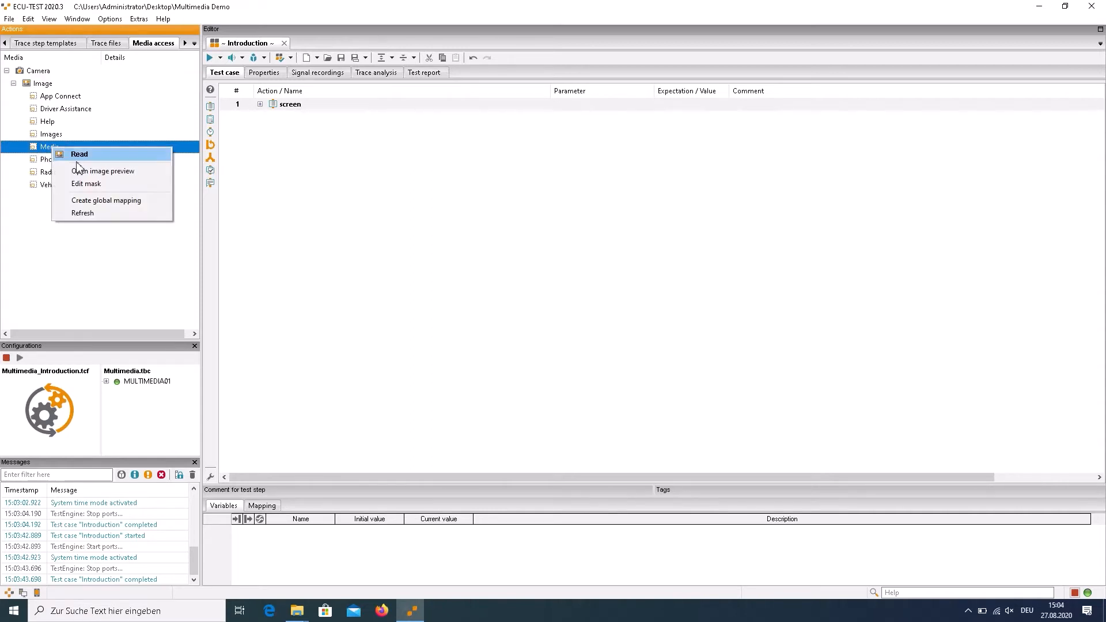
pyautogui.click(80, 183)
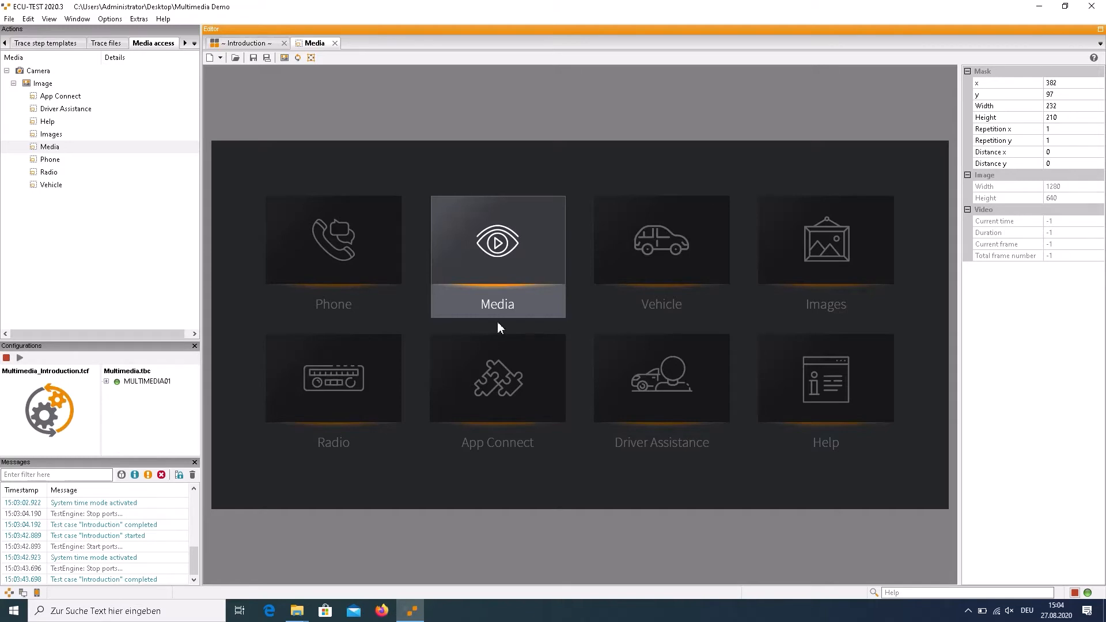
pyautogui.click(334, 43)
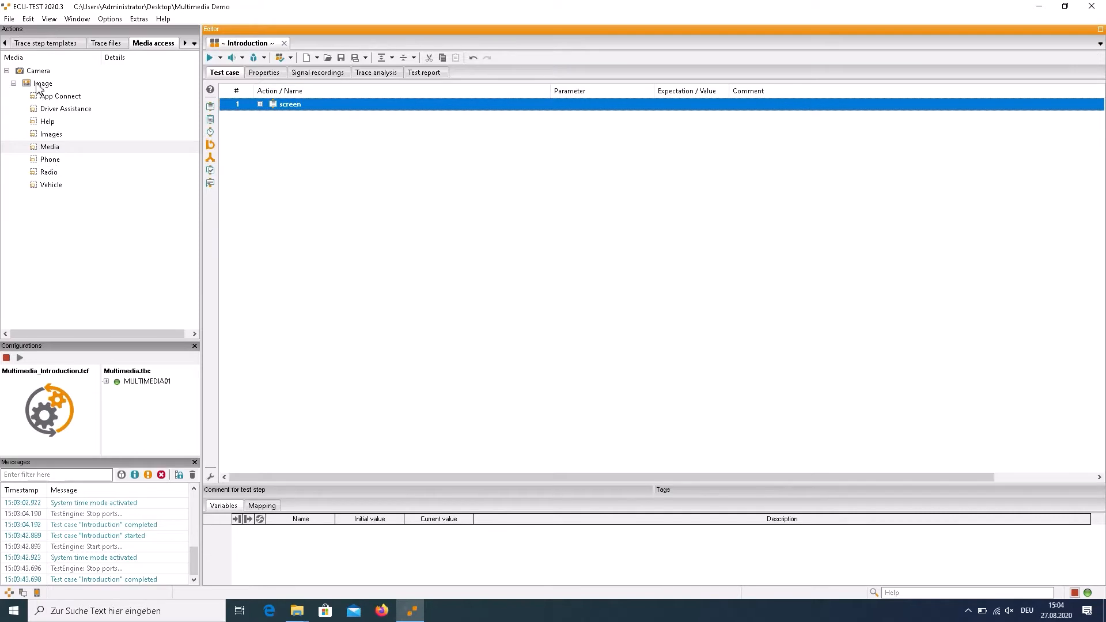
# Create a read test step for the Media mask and inspect its enlarged image preview
pyautogui.rightClick(50, 148)
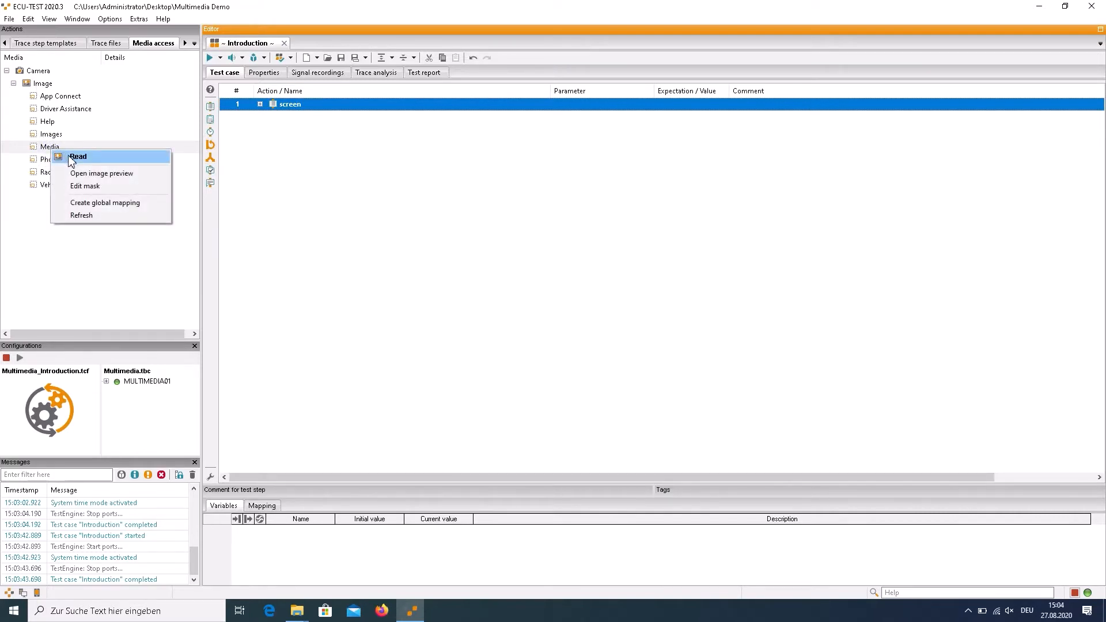
pyautogui.click(69, 156)
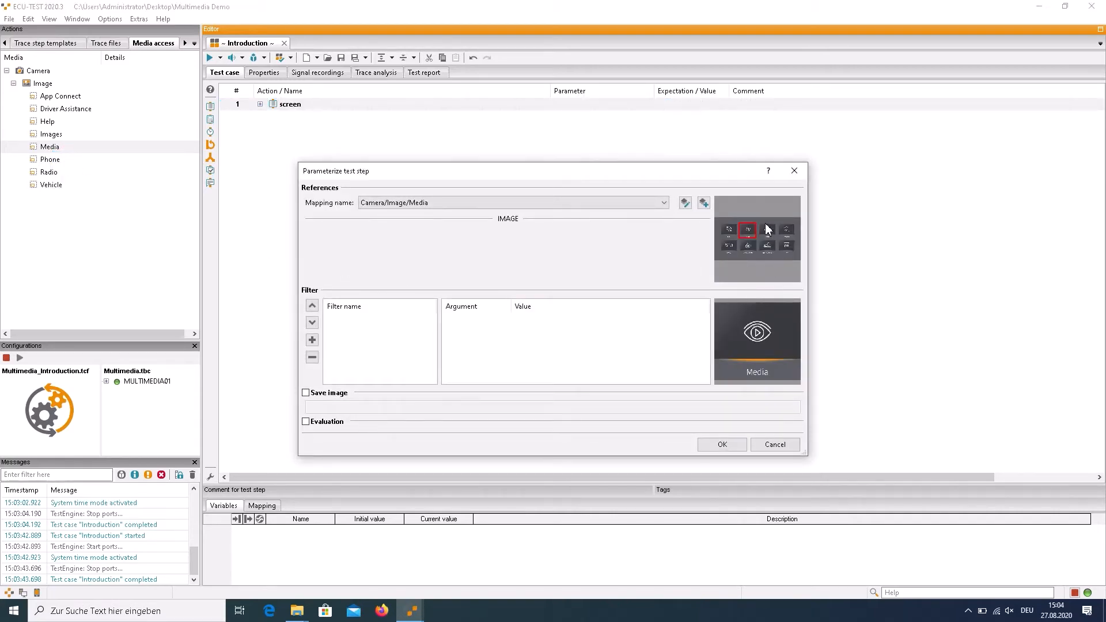
pyautogui.click(724, 229)
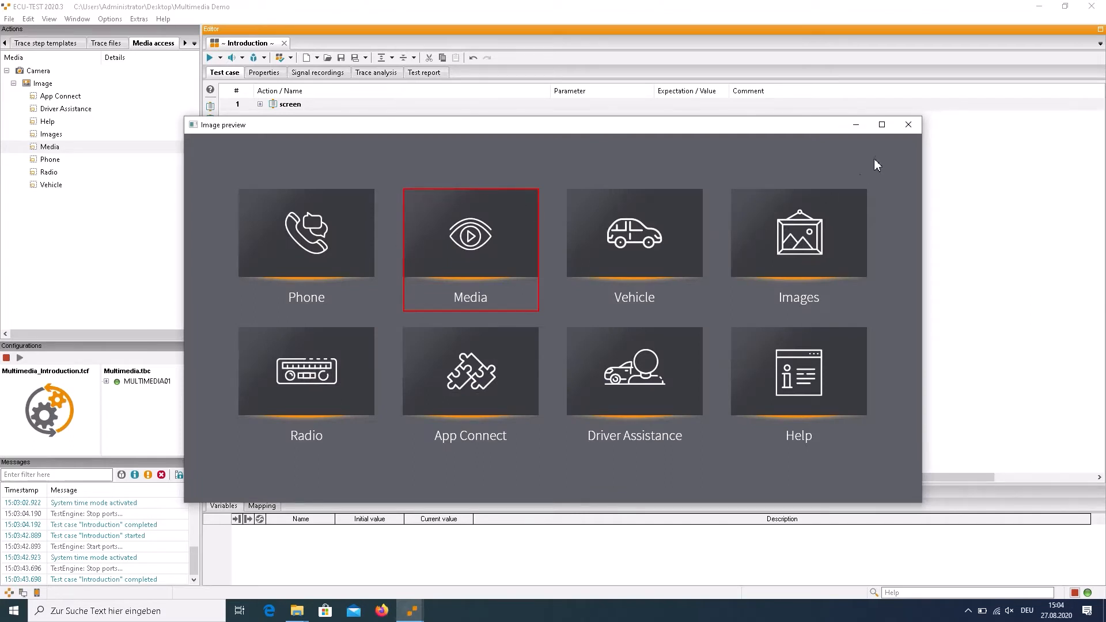
pyautogui.click(908, 125)
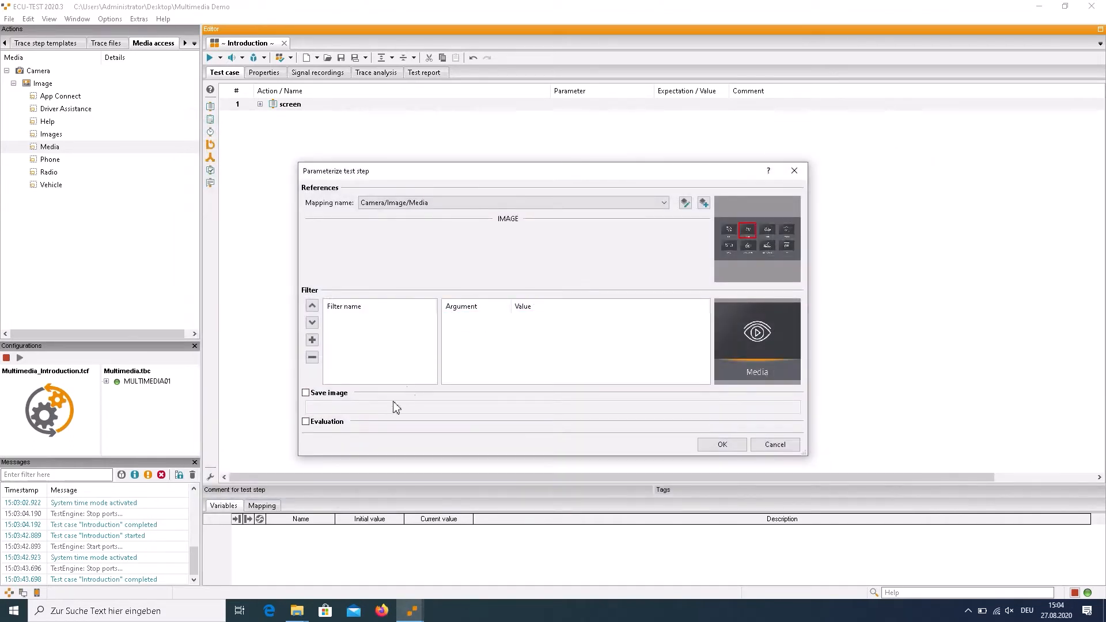
# Enable the step's evaluation to check that the image is equal to Media.png, and add it to the test case
pyautogui.click(333, 422)
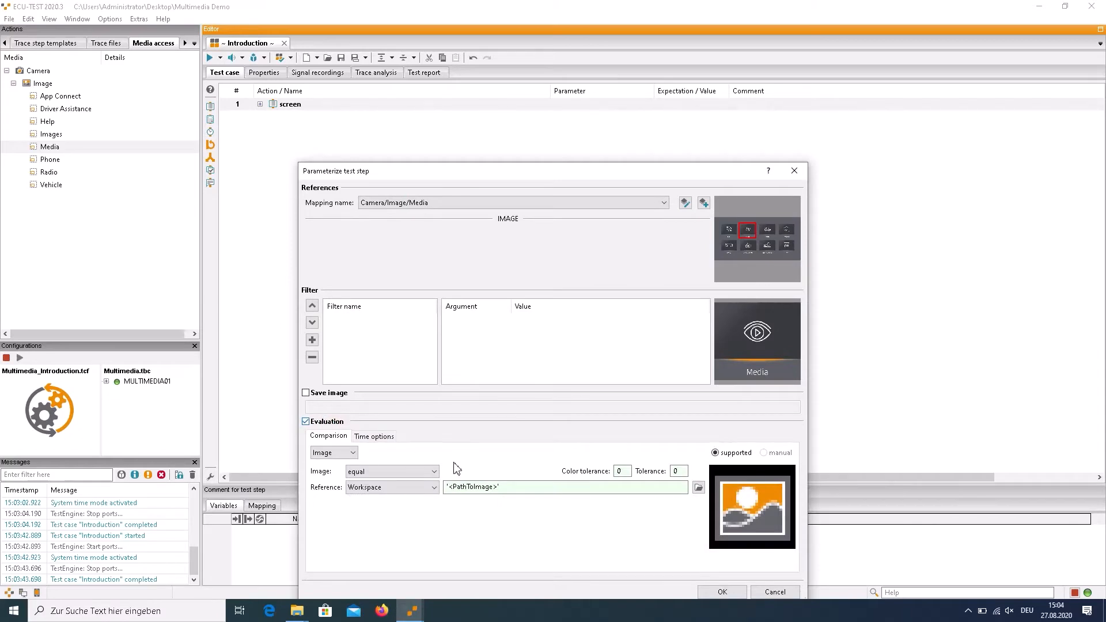
pyautogui.click(699, 488)
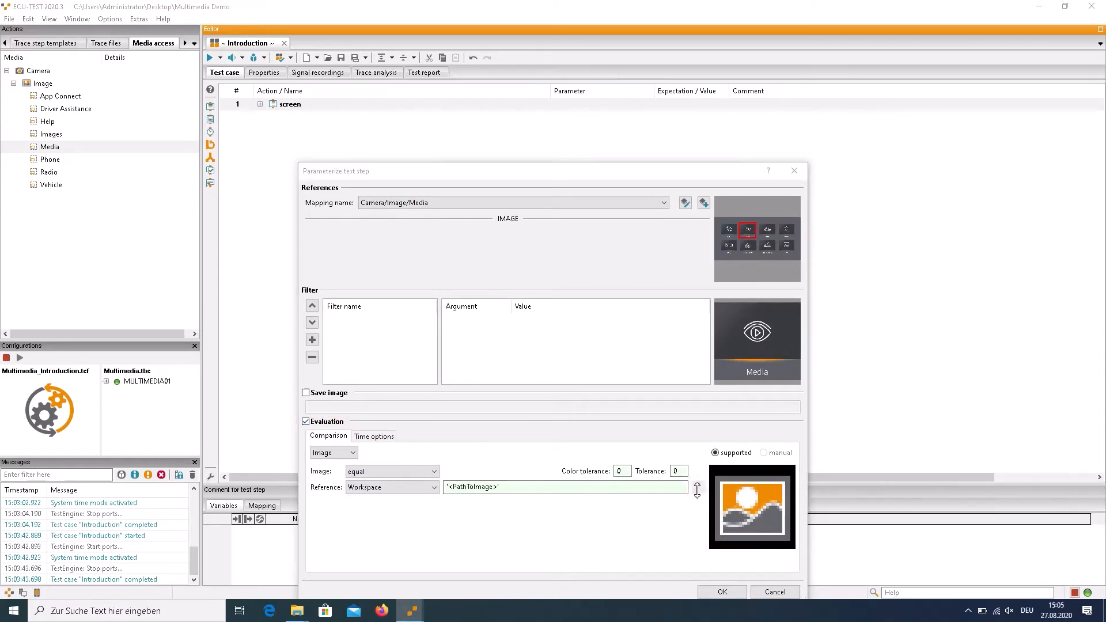
pyautogui.click(742, 294)
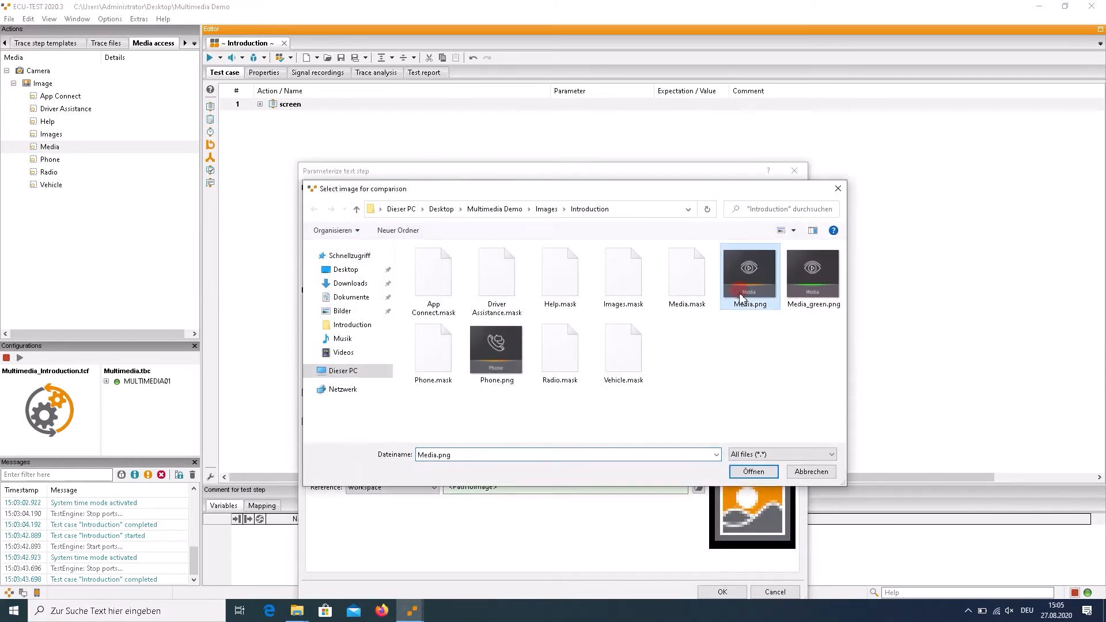
pyautogui.click(751, 476)
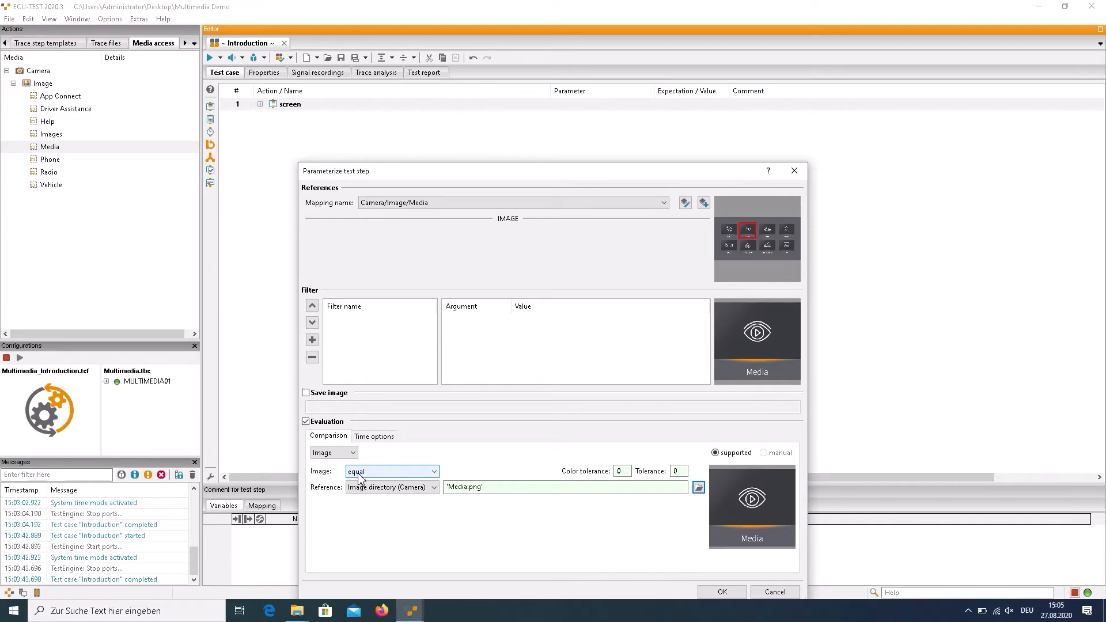
pyautogui.click(720, 592)
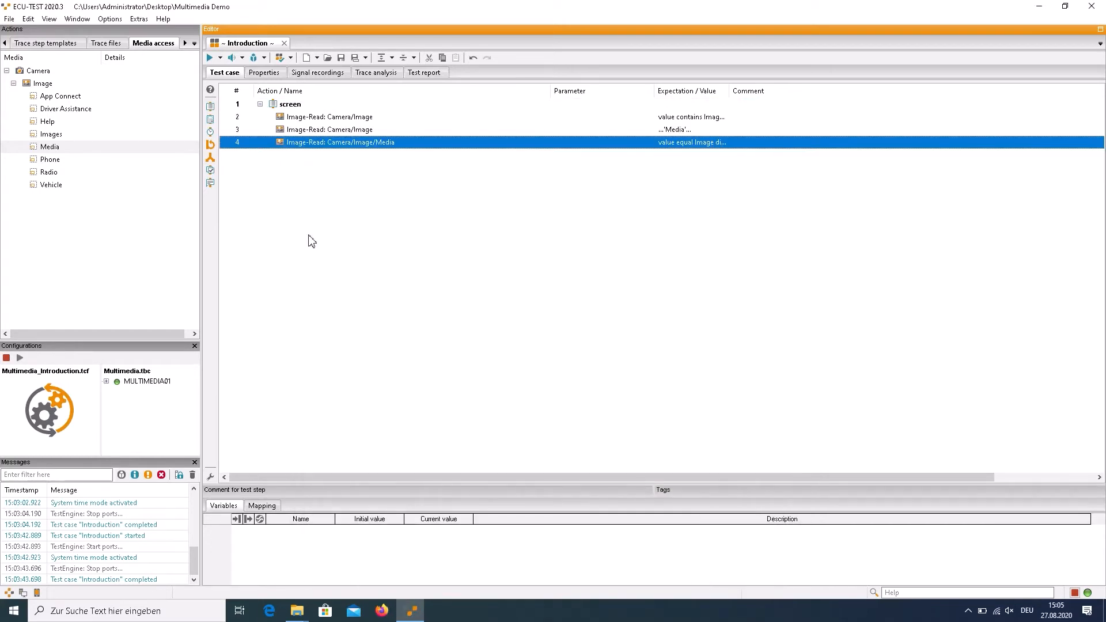
# Move the Media mask read step out of the screen block and run the test case
pyautogui.hotkey('alt', 'Left')
pyautogui.click(210, 58)
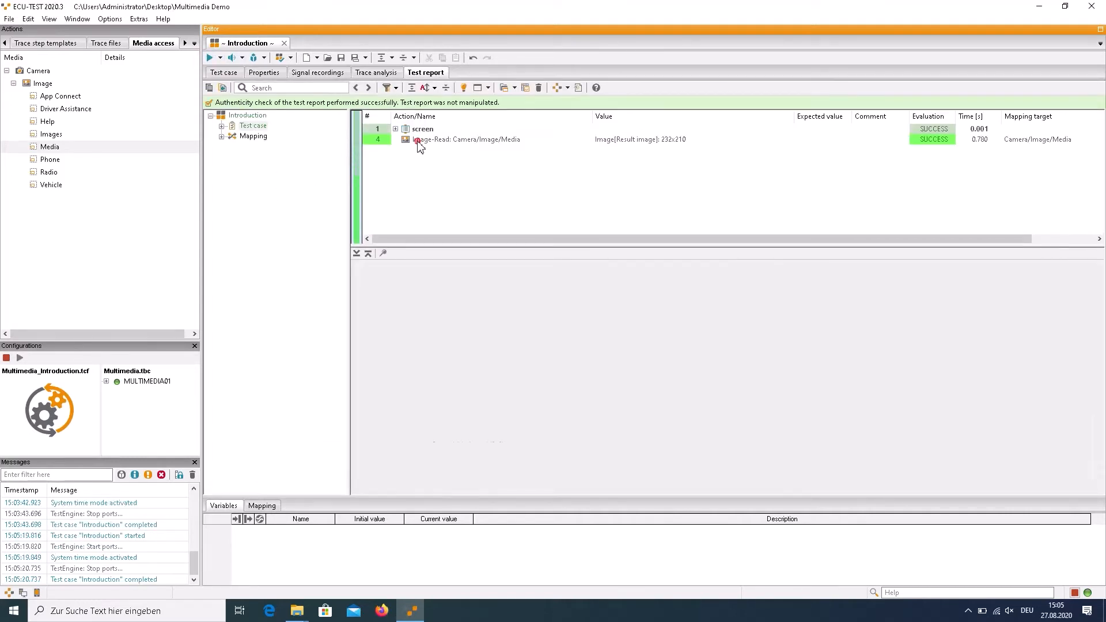
# Examine the Media mask read step's report details, comparing the expected, result and overall images
pyautogui.click(418, 142)
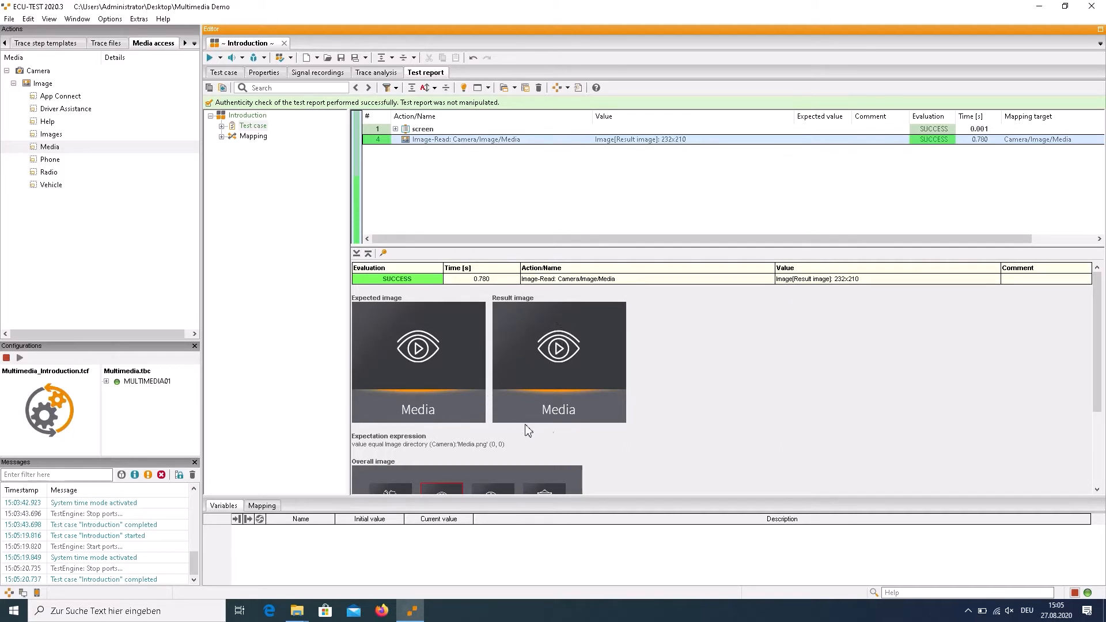
pyautogui.click(673, 388)
pyautogui.scroll(-3, 675, 391)
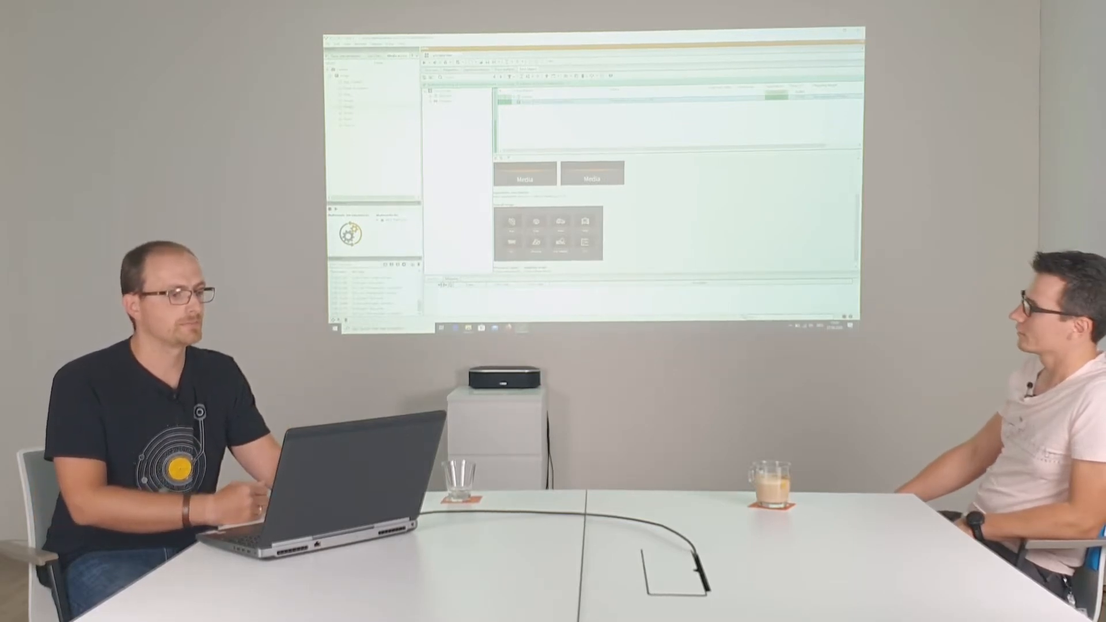
# Group the Media mask read step in the test case into its own block named mask
pyautogui.click(432, 70)
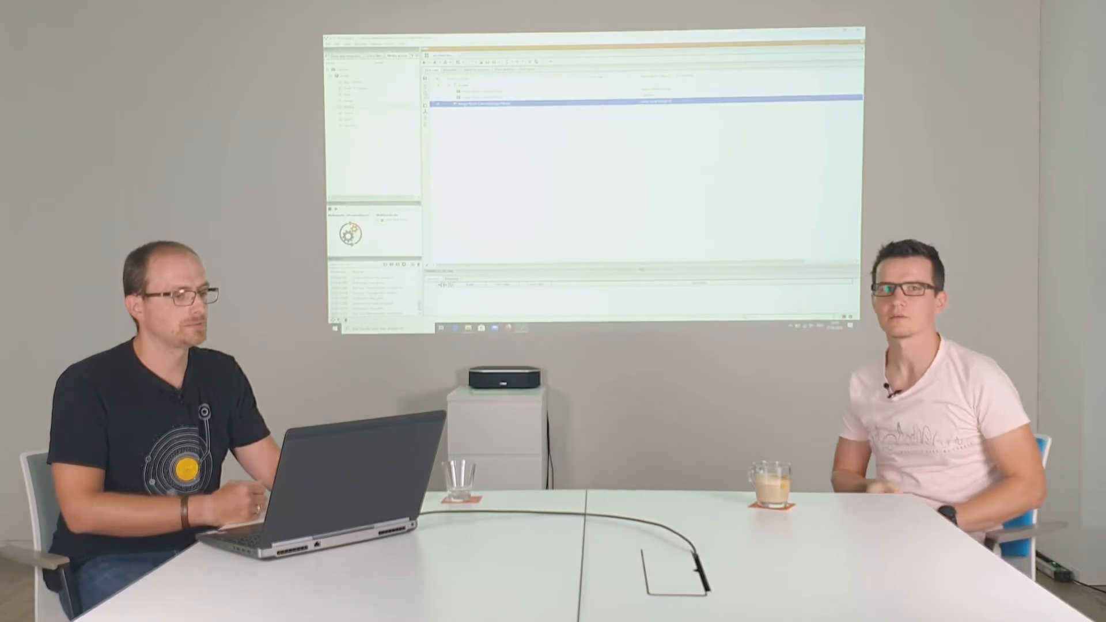
pyautogui.press('Return')
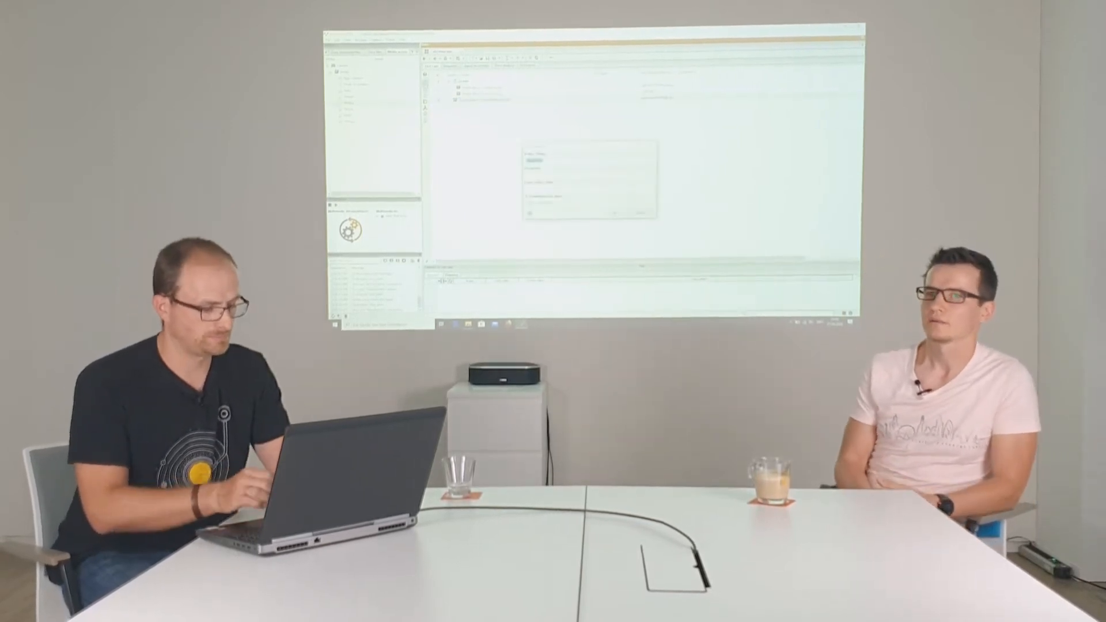
pyautogui.press('Return')
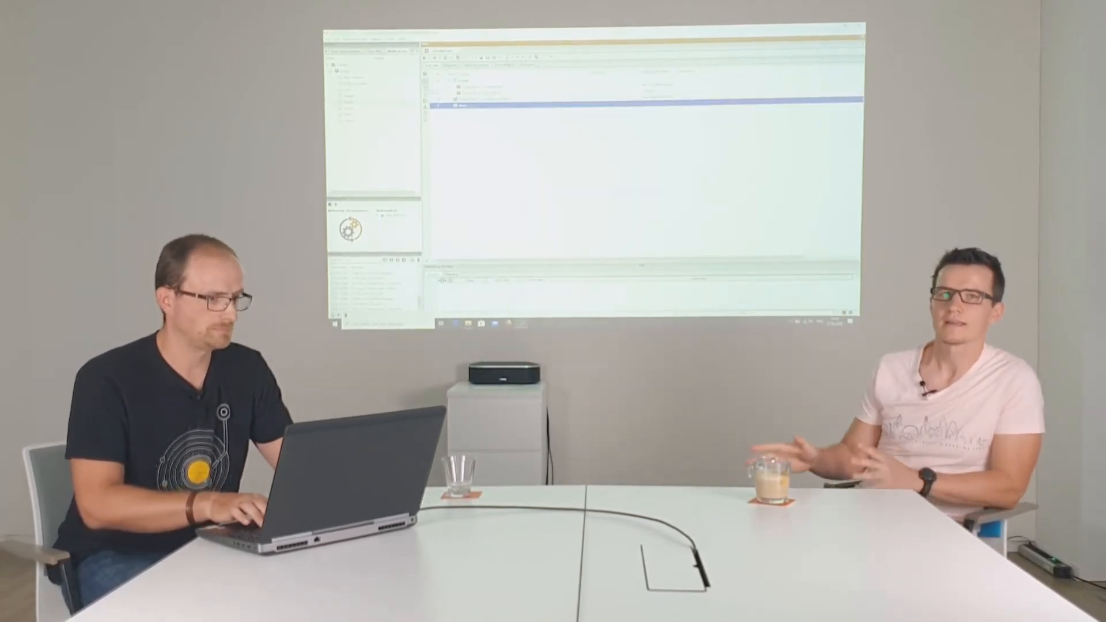
pyautogui.press('Up')
pyautogui.hotkey('ctrl', 'Down')
pyautogui.click(444, 118)
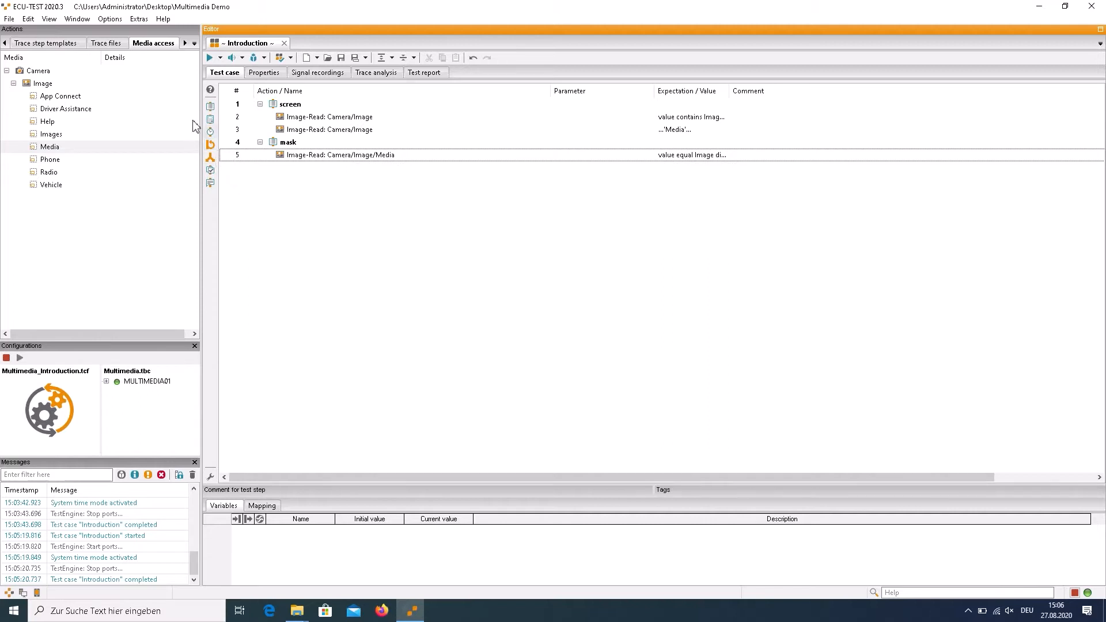
# Create another Media mask read step with an evaluation that checks the image is equal to Media_green.png
pyautogui.rightClick(50, 151)
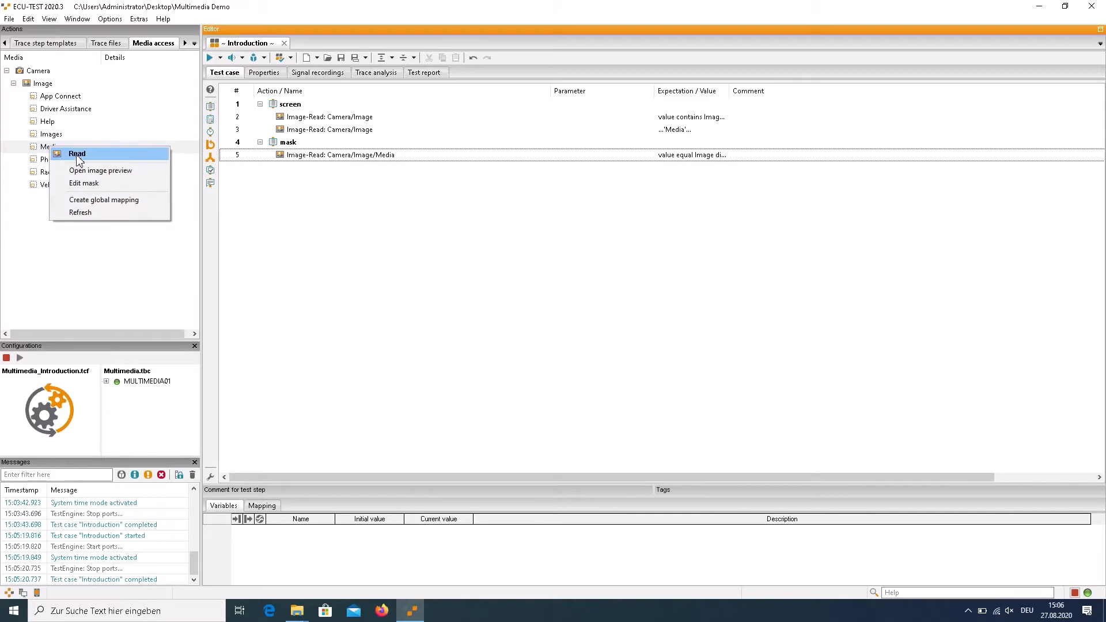
pyautogui.moveTo(69, 155); pyautogui.dragTo(71, 159)
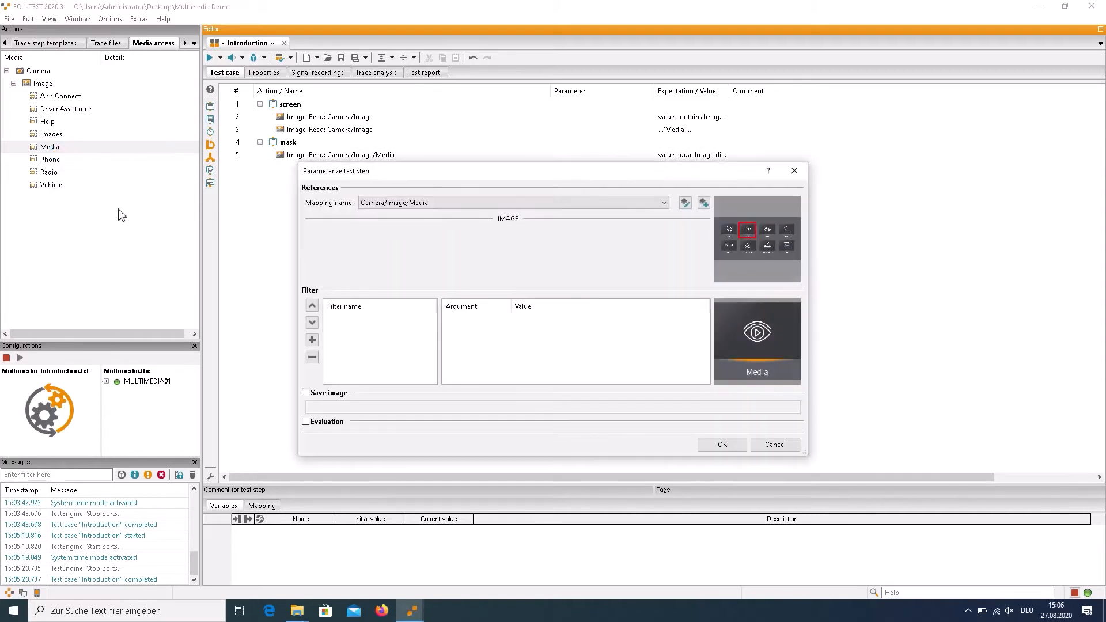
pyautogui.click(326, 423)
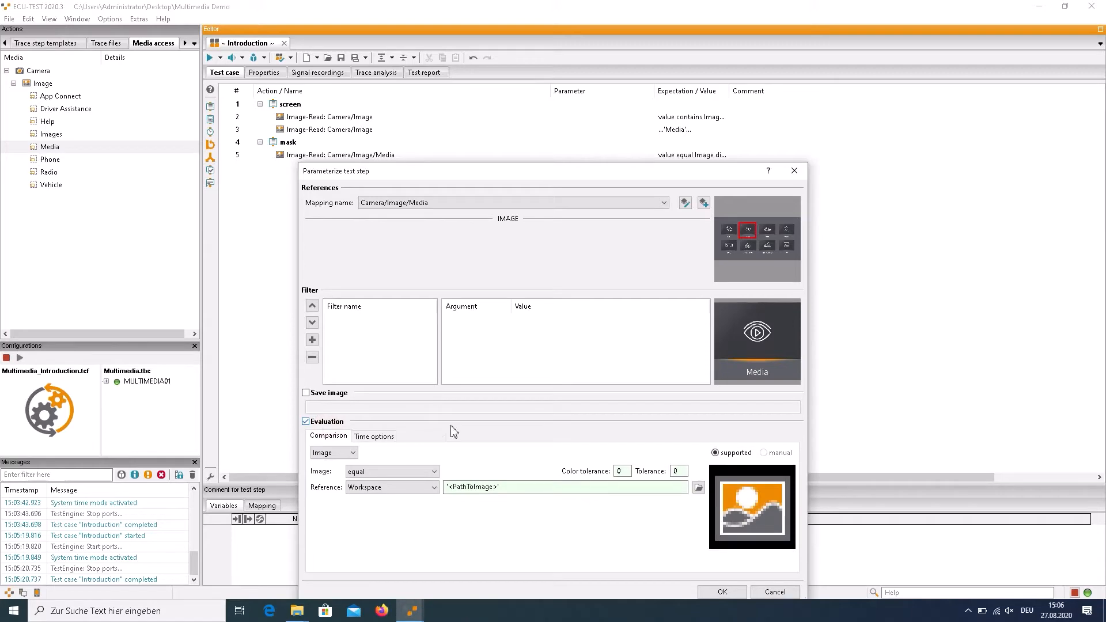
pyautogui.click(698, 487)
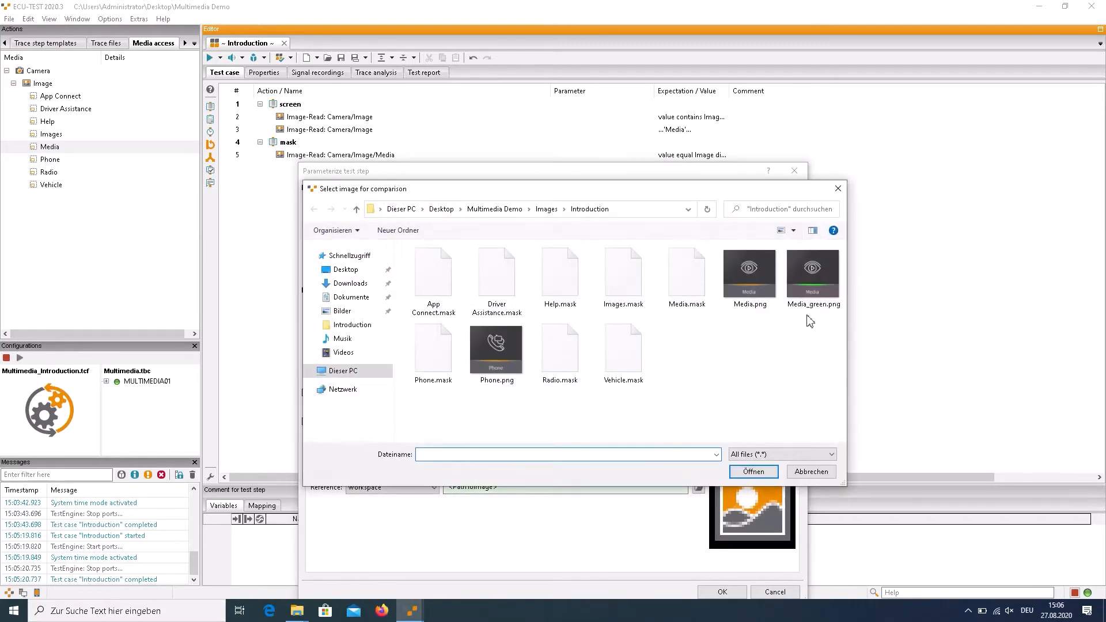
pyautogui.click(814, 291)
pyautogui.click(746, 471)
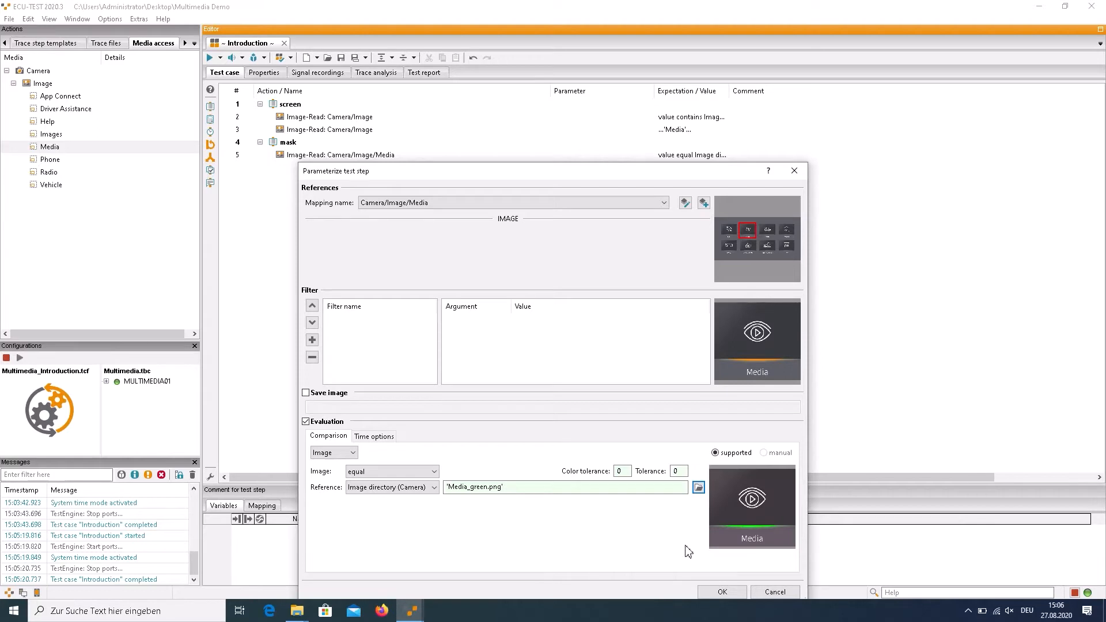
# Add the Media_green.png comparison step with color tolerance and tolerance set to 10, and run the test case
pyautogui.doubleClick(626, 472)
pyautogui.write('10')
pyautogui.click(722, 592)
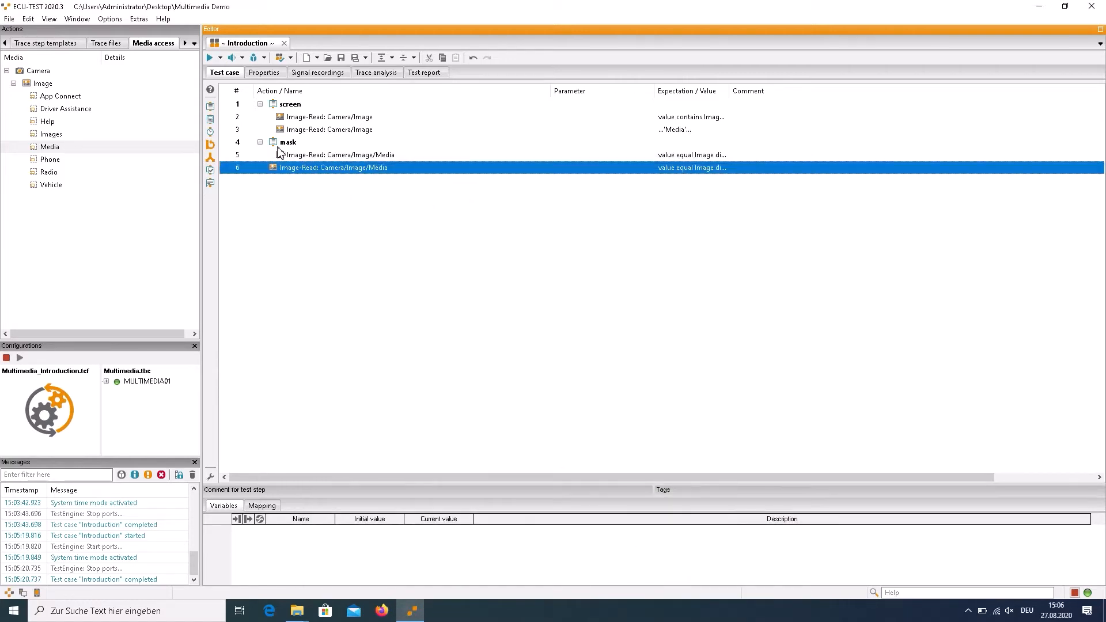
pyautogui.click(209, 58)
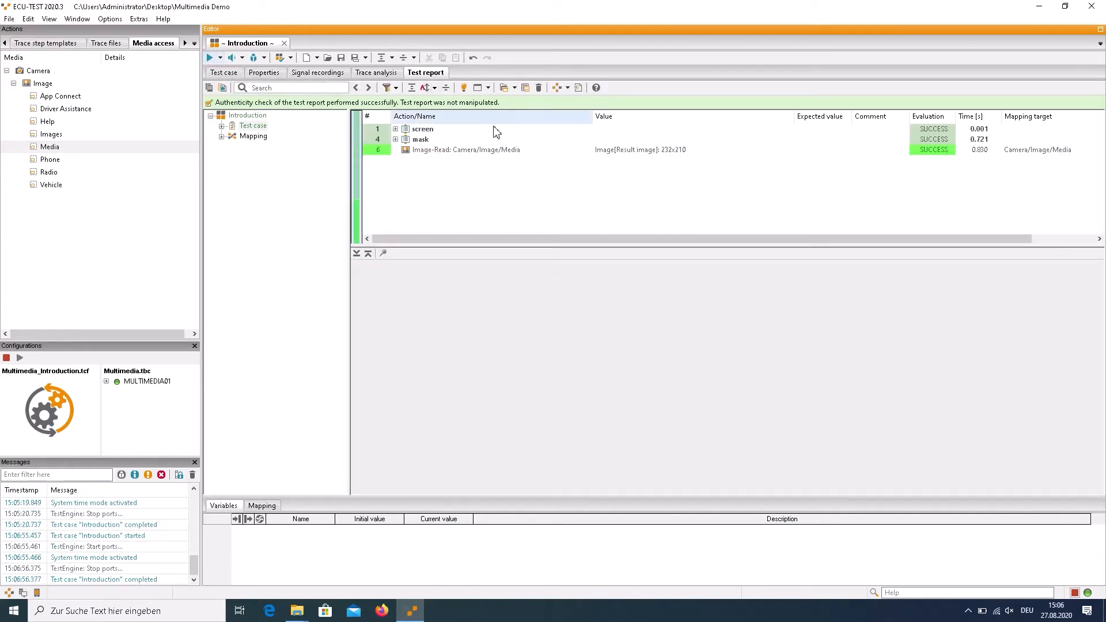
pyautogui.click(490, 151)
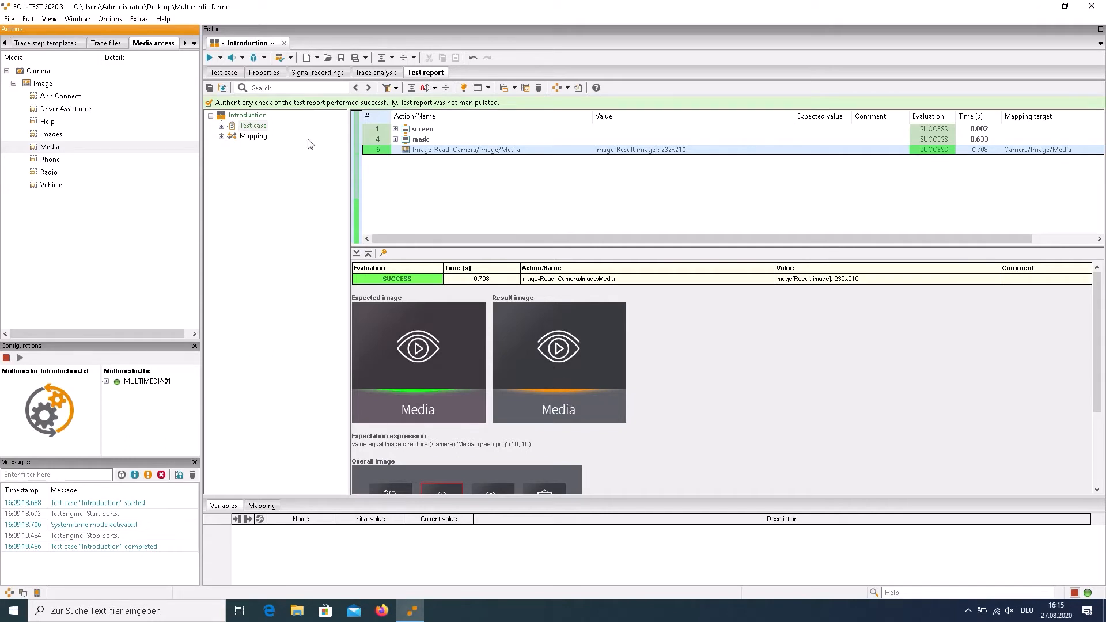
# Reopen the Media_green.png read step in the test case and set its color tolerance and tolerance to 0
pyautogui.click(229, 73)
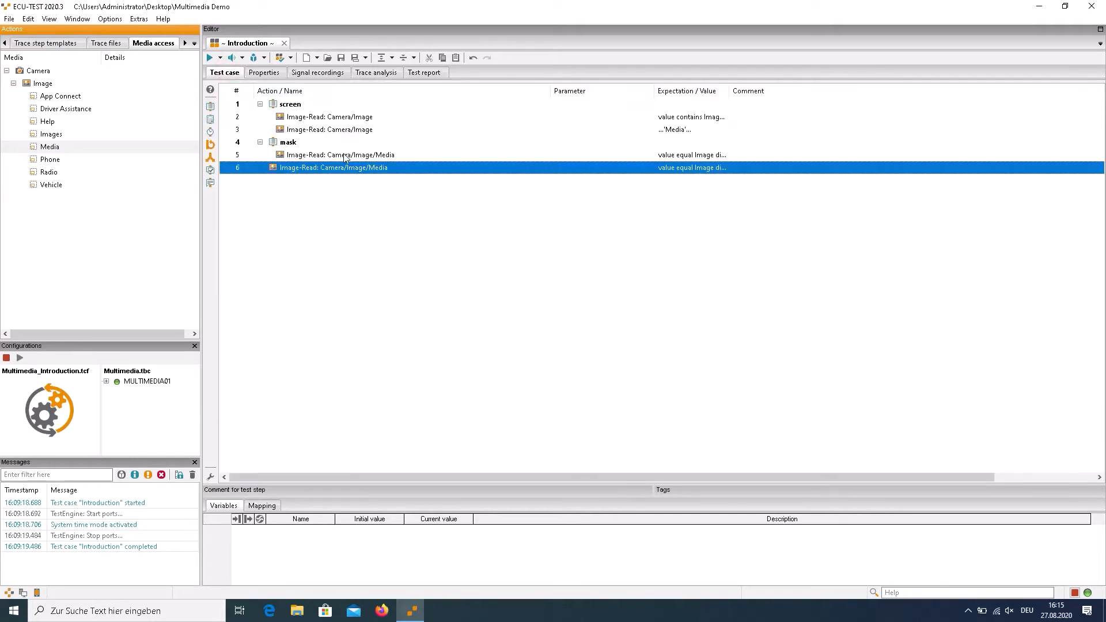
pyautogui.doubleClick(317, 167)
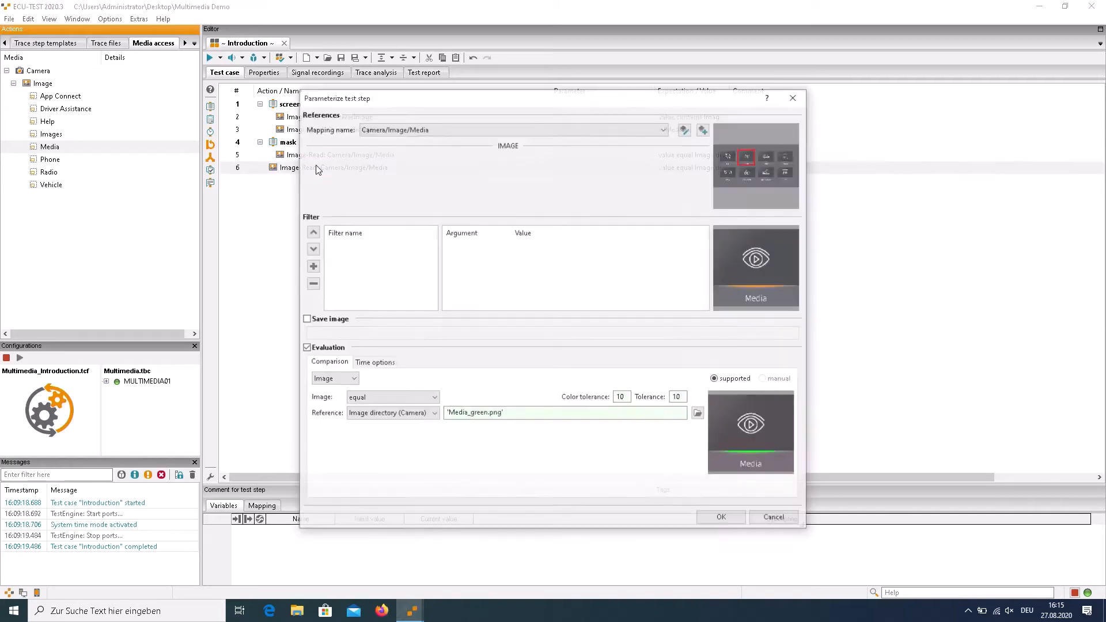
pyautogui.doubleClick(623, 398)
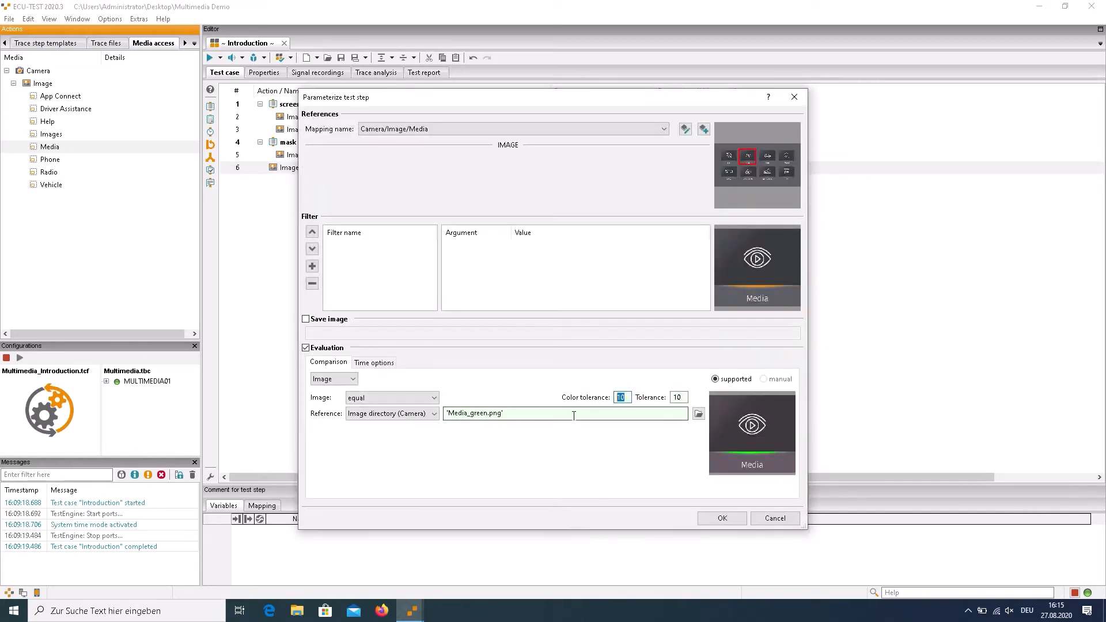
pyautogui.write('0')
pyautogui.press('Tab')
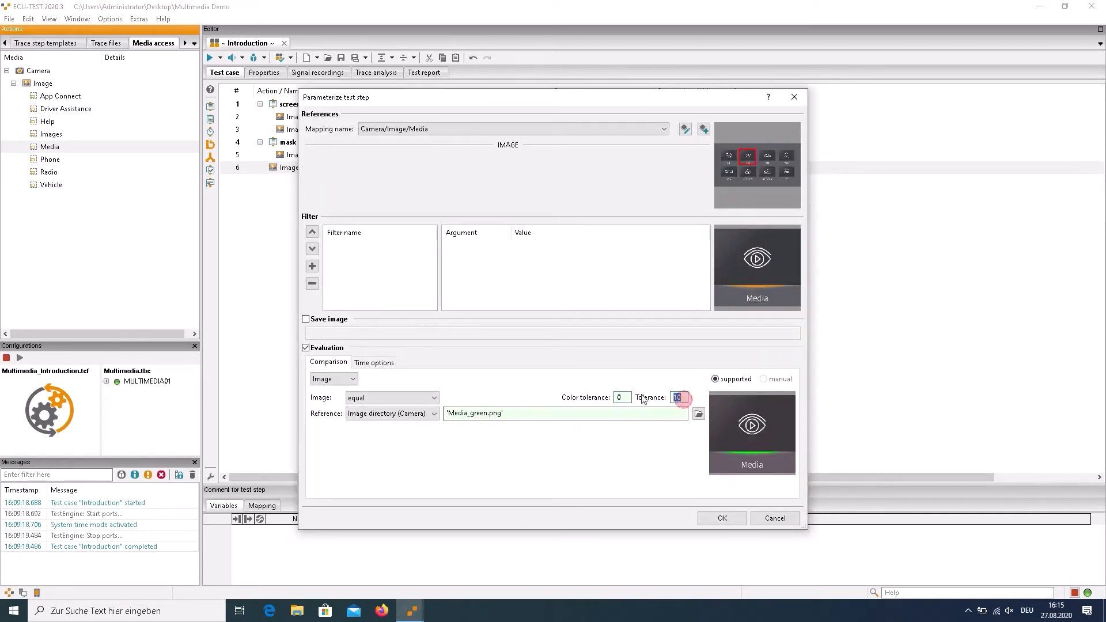
pyautogui.write('0')
# Add an HSV filter with Saturation 0 to the Media read step and apply the step's changes
pyautogui.click(312, 267)
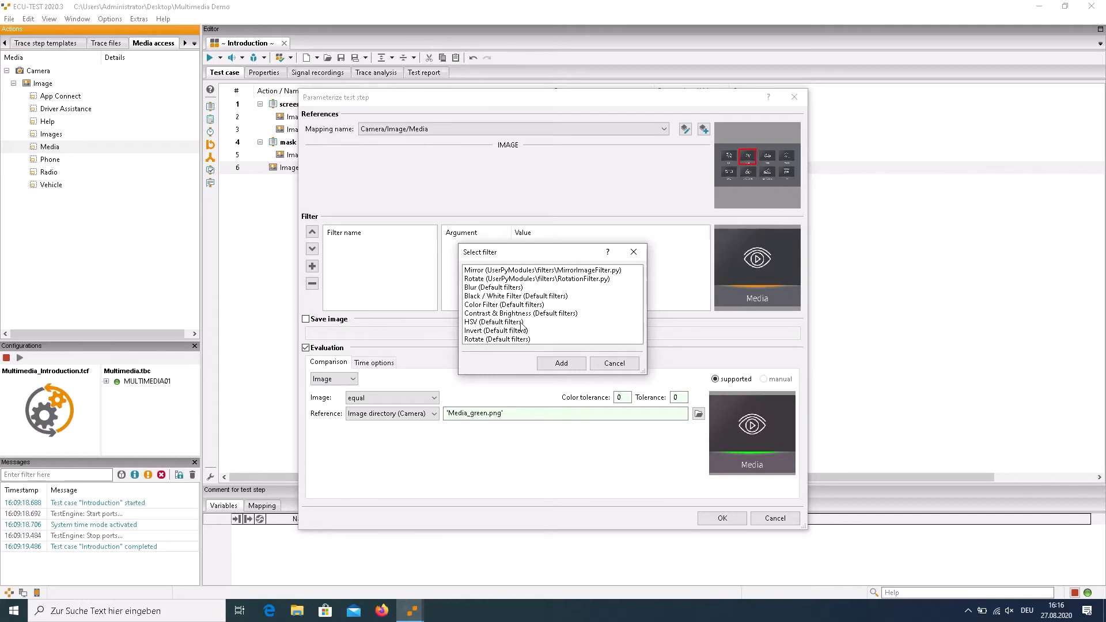
pyautogui.click(474, 322)
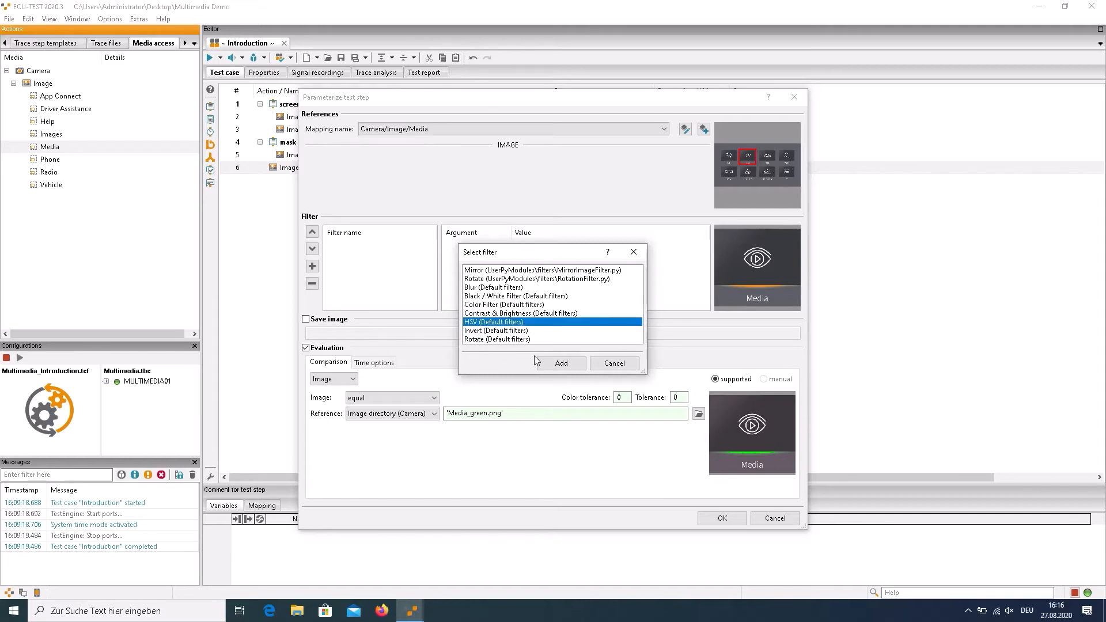
pyautogui.click(553, 364)
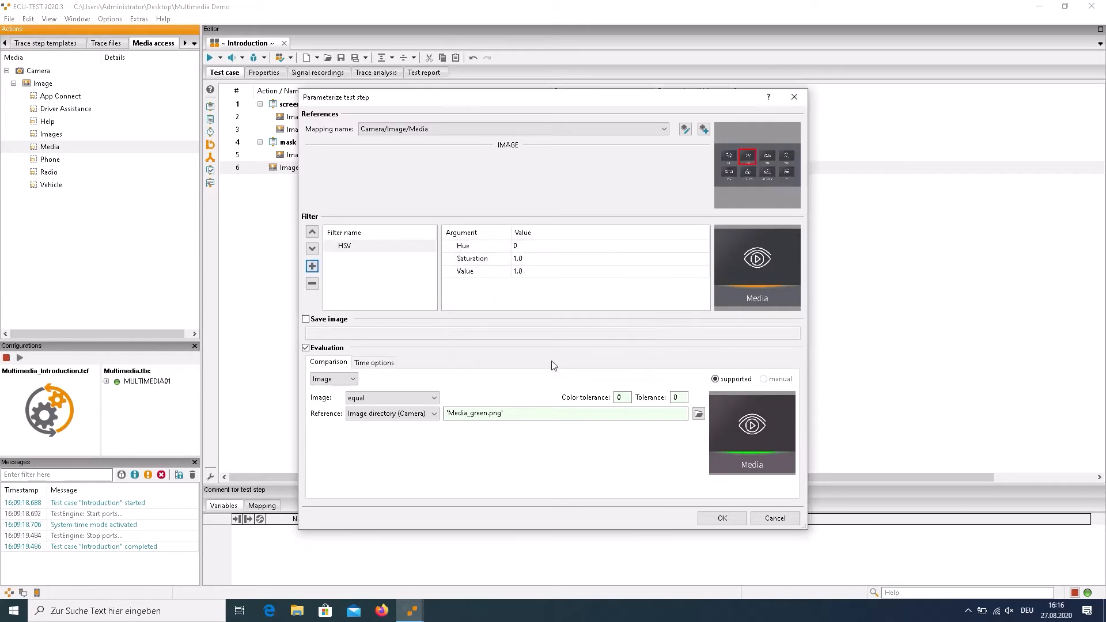
pyautogui.click(535, 260)
pyautogui.click(535, 259)
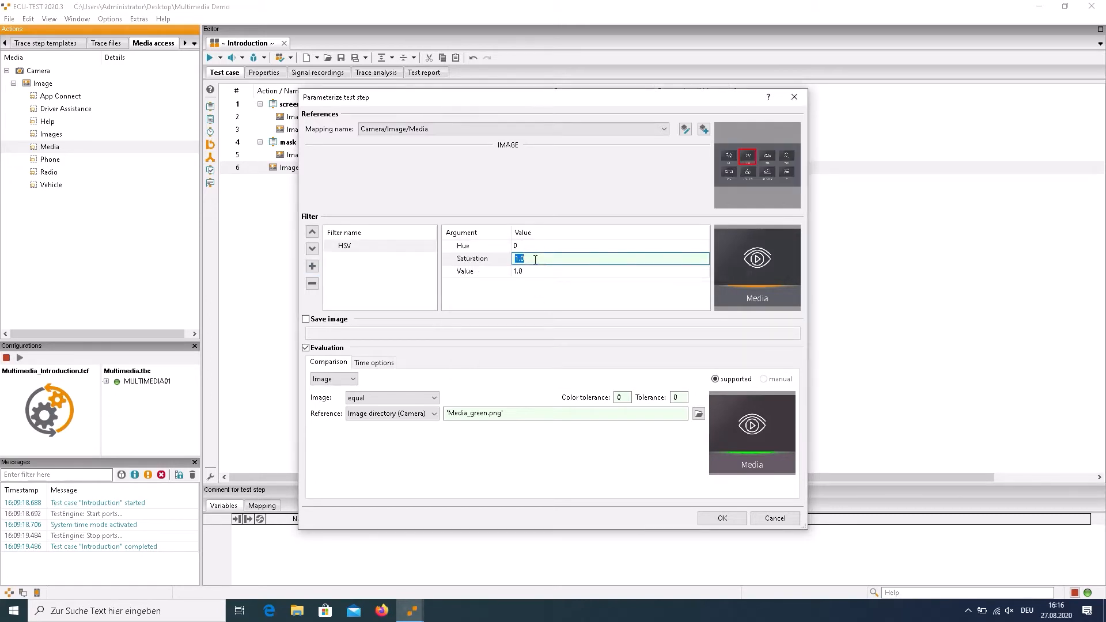
pyautogui.write('0')
pyautogui.press('Return')
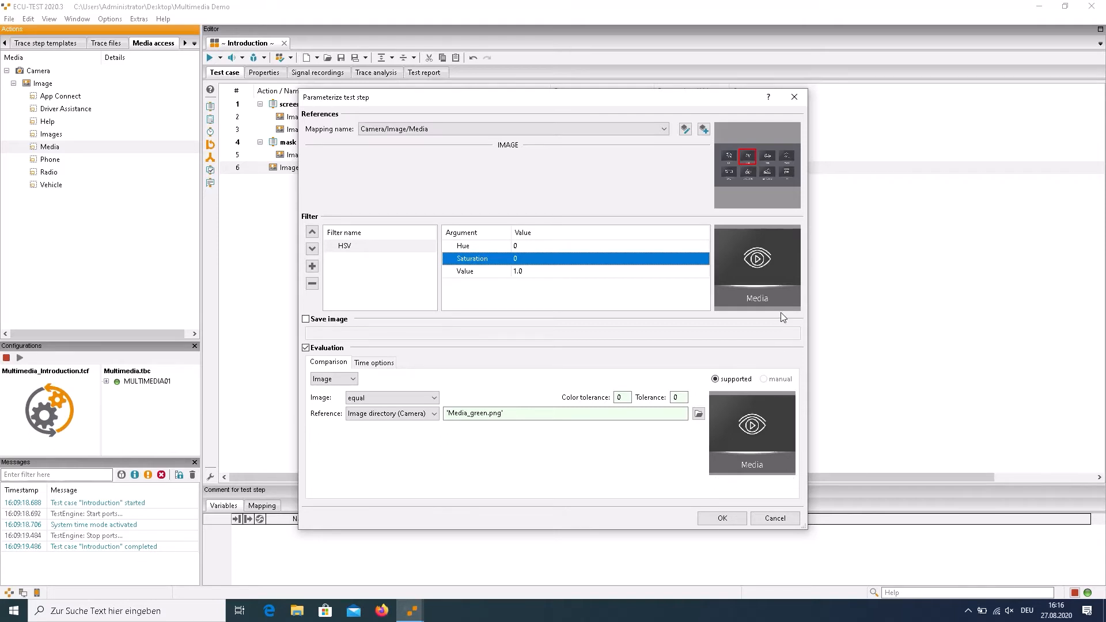
pyautogui.click(722, 518)
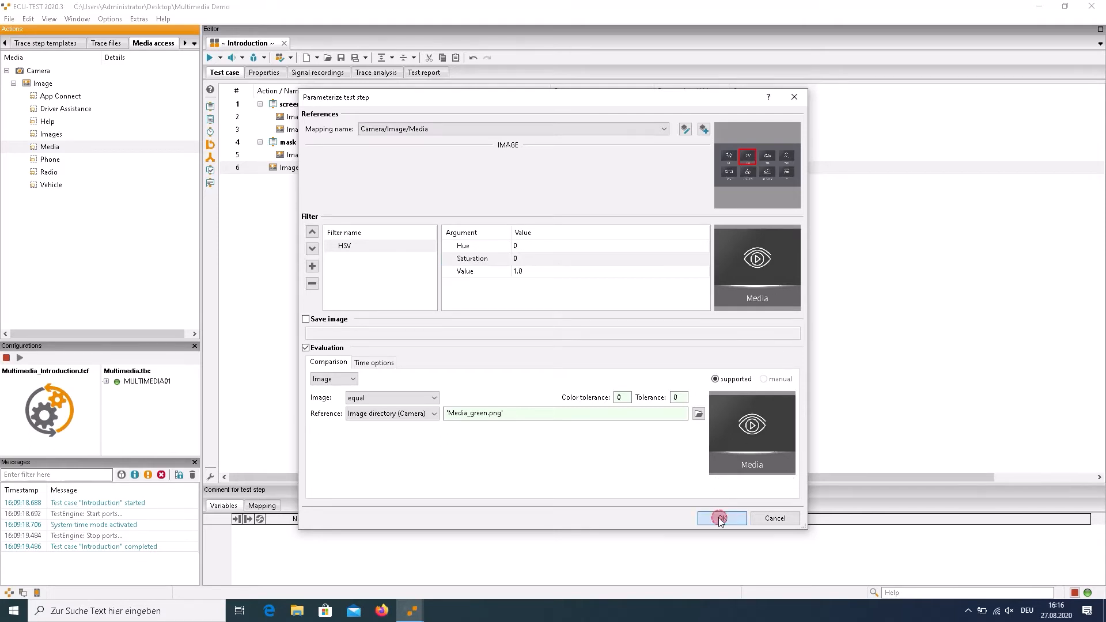
# Run the test case and open the report details of the HSV-filtered Media read step
pyautogui.click(209, 58)
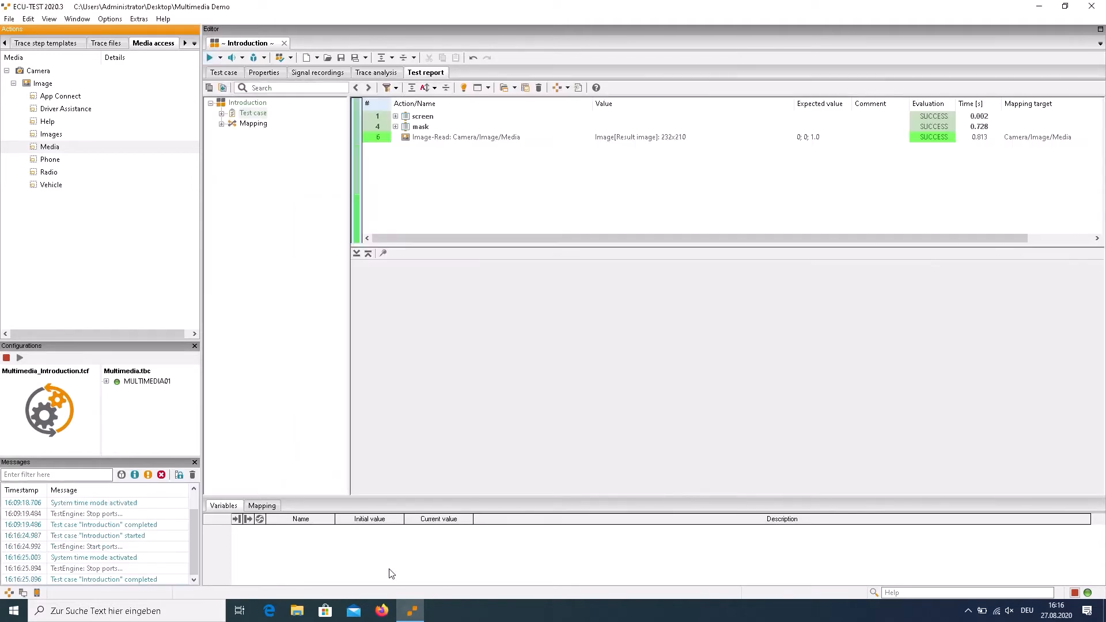
pyautogui.click(447, 150)
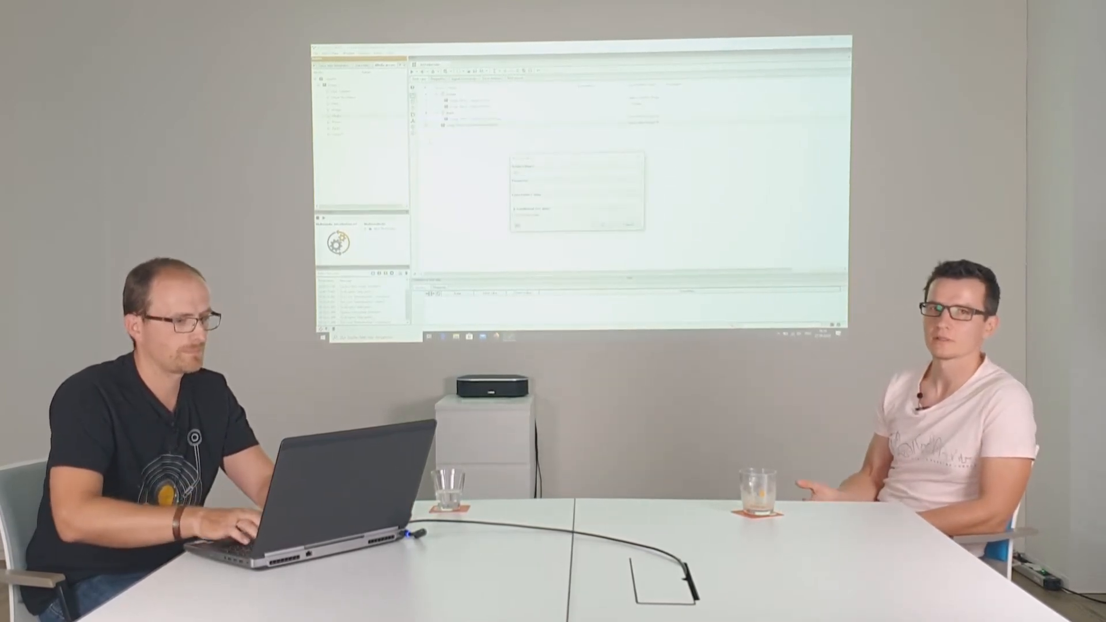
# Group the HSV-filtered Media read step in the test case into its own block named filter
pyautogui.press('Return')
pyautogui.press('Up')
pyautogui.press('Down')
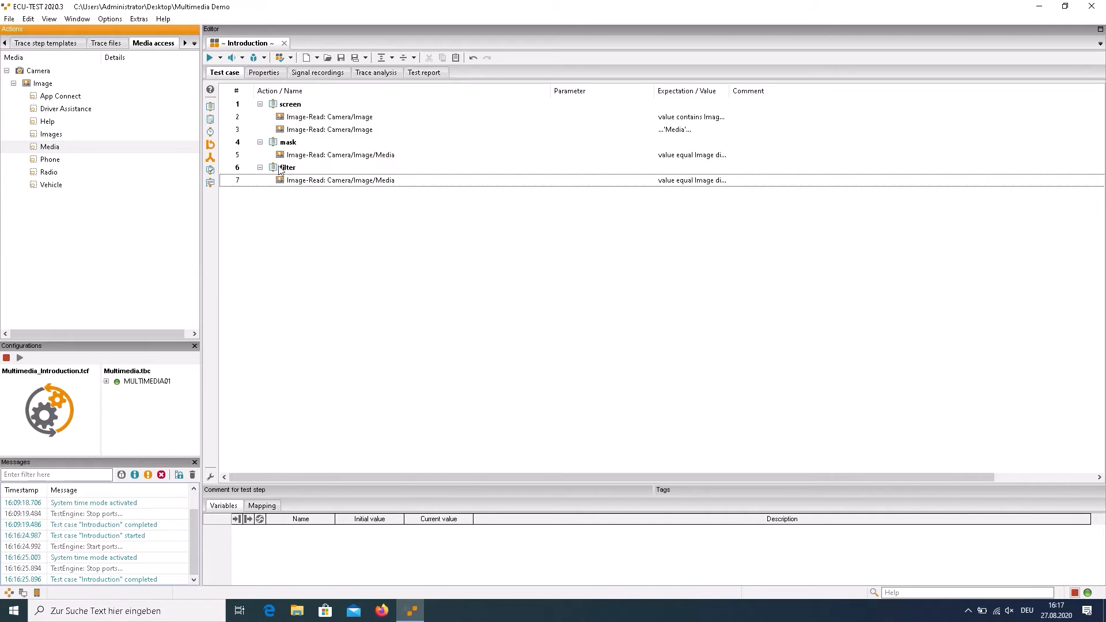
# Add a read step for the full Camera/Image that saves the image in a variable named screen
pyautogui.click(44, 84)
pyautogui.rightClick(49, 86)
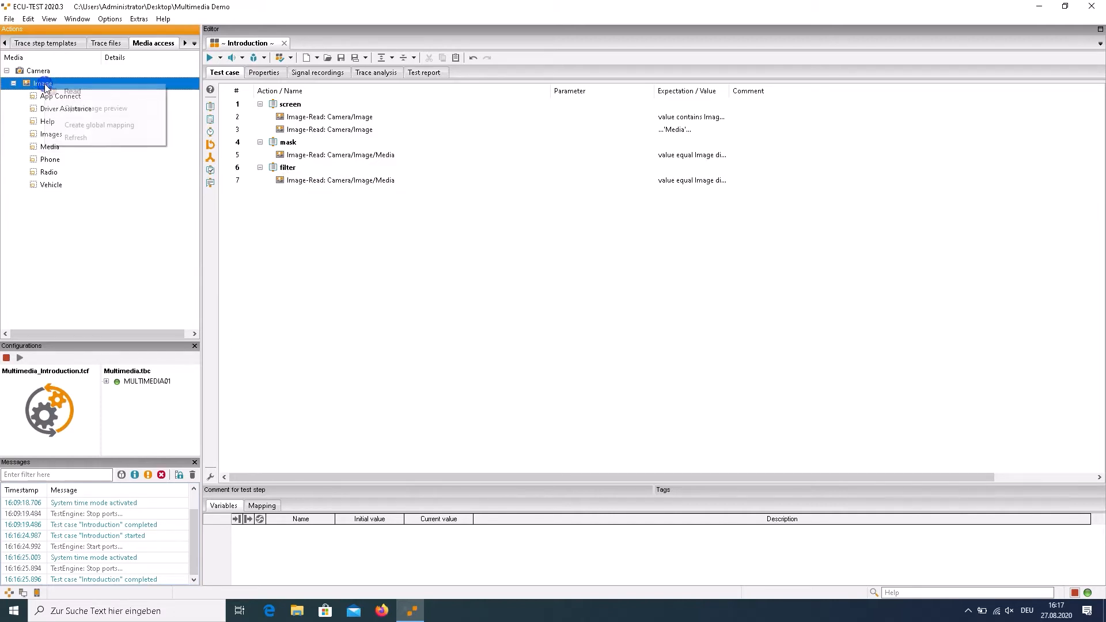
pyautogui.click(57, 91)
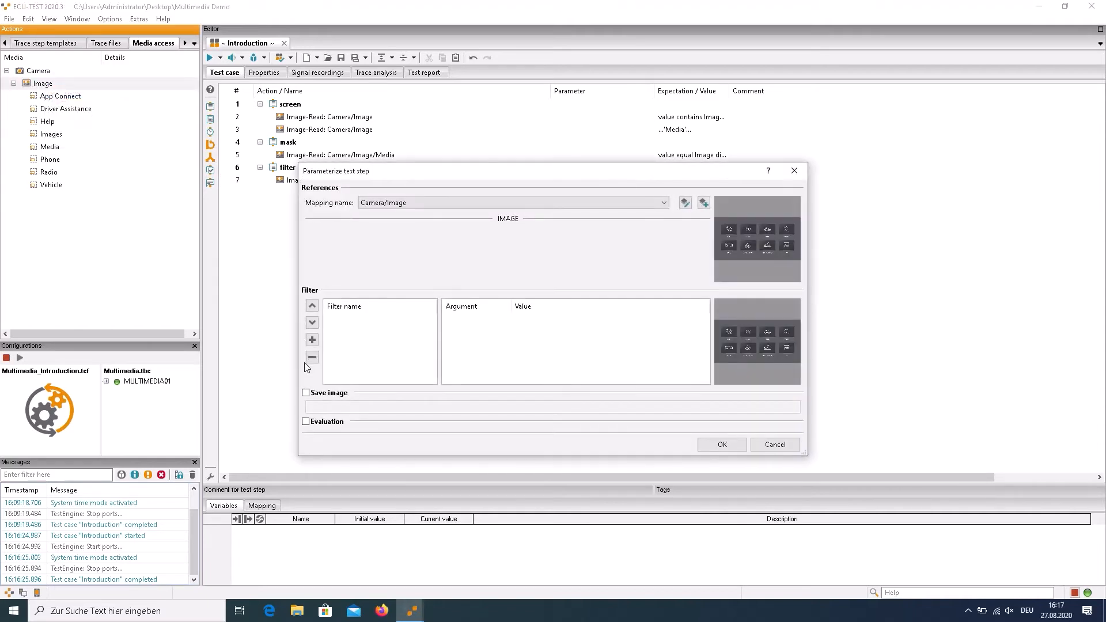
pyautogui.click(305, 393)
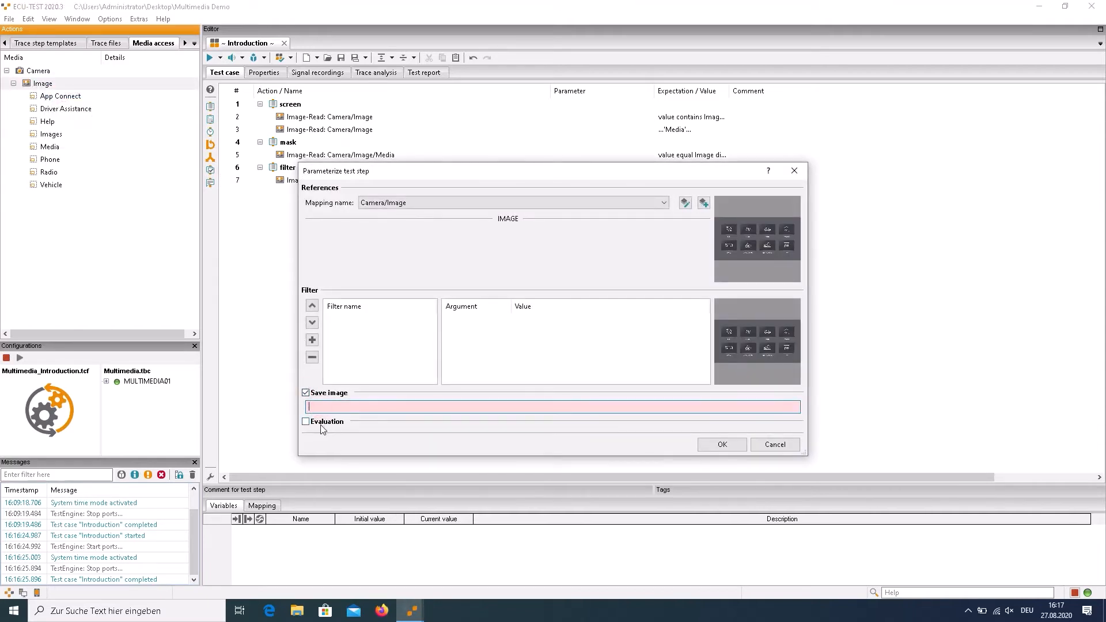
pyautogui.write('sc')
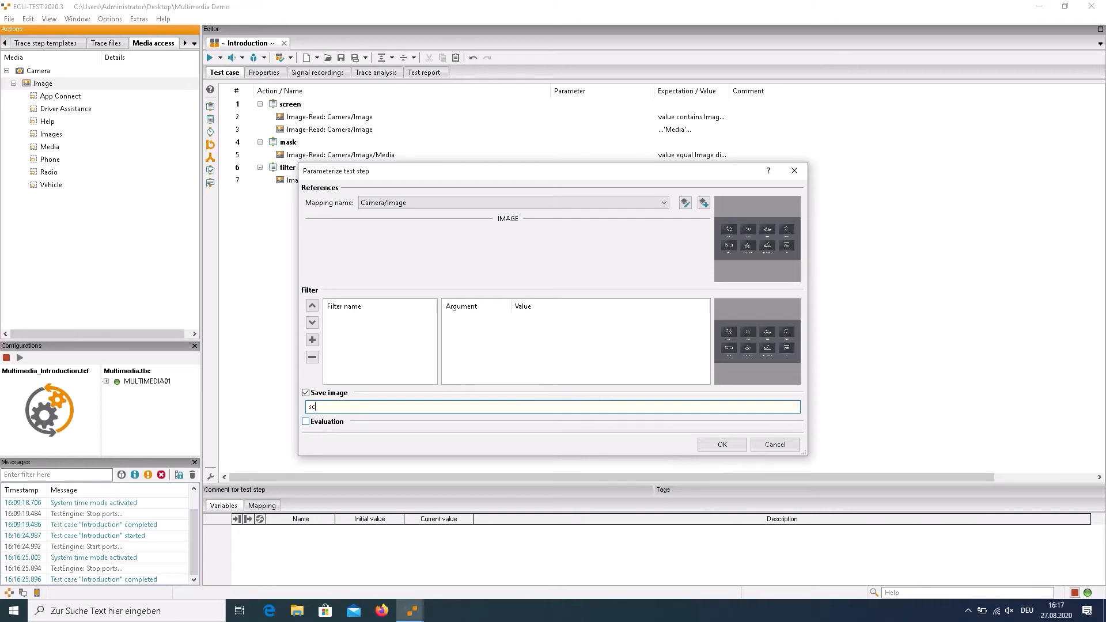
pyautogui.write('reen')
pyautogui.click(720, 447)
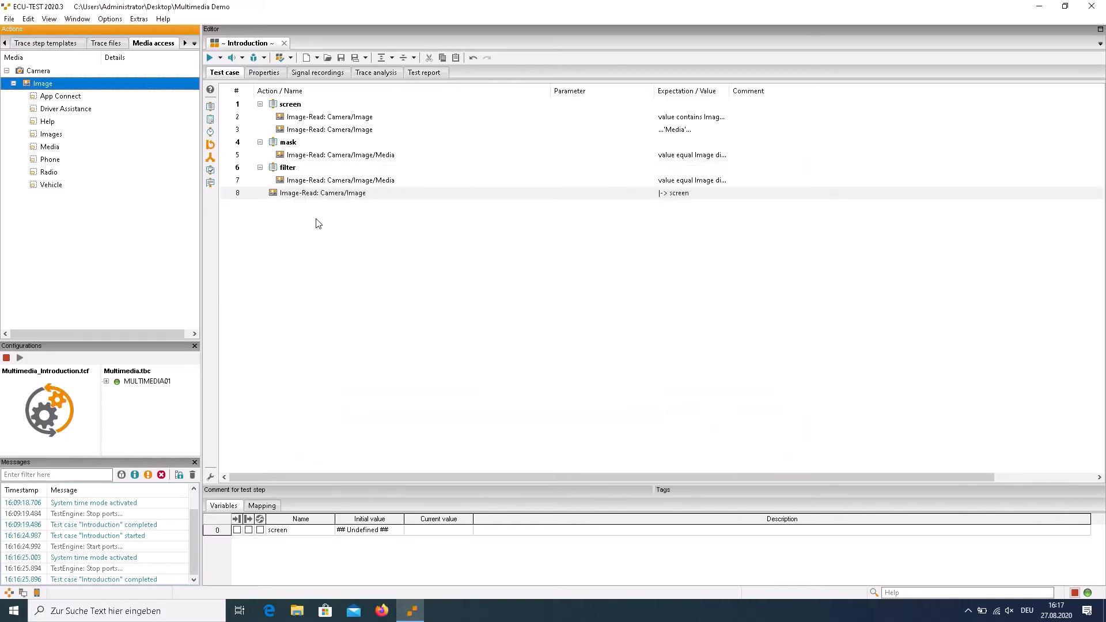
# Create a Calculation step after the last Camera/Image read step, with the expression screen
pyautogui.click(320, 199)
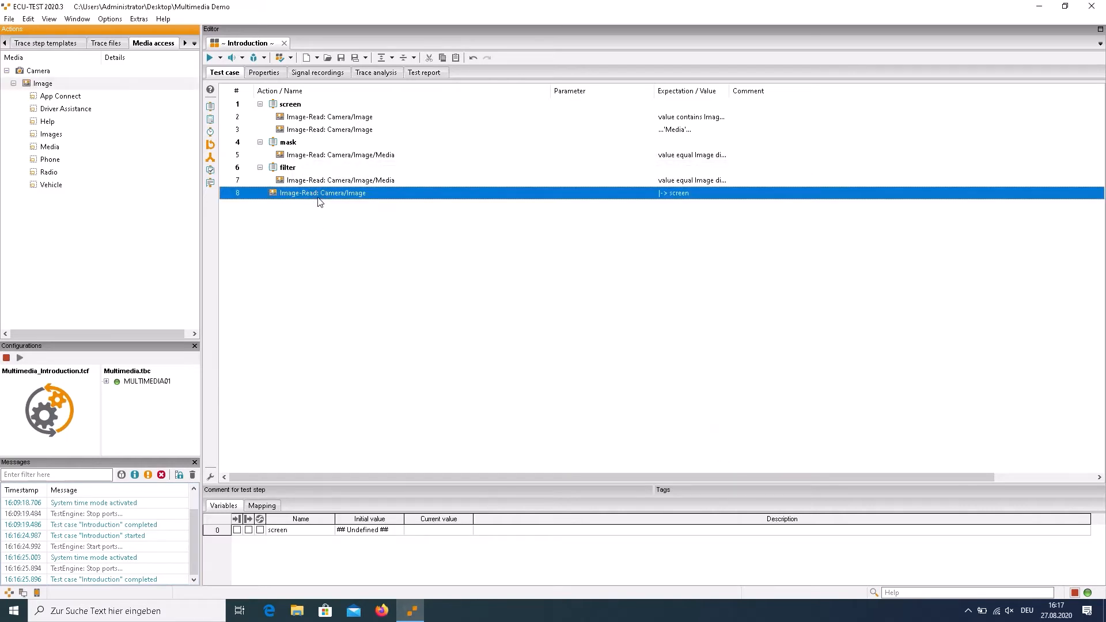
pyautogui.click(210, 119)
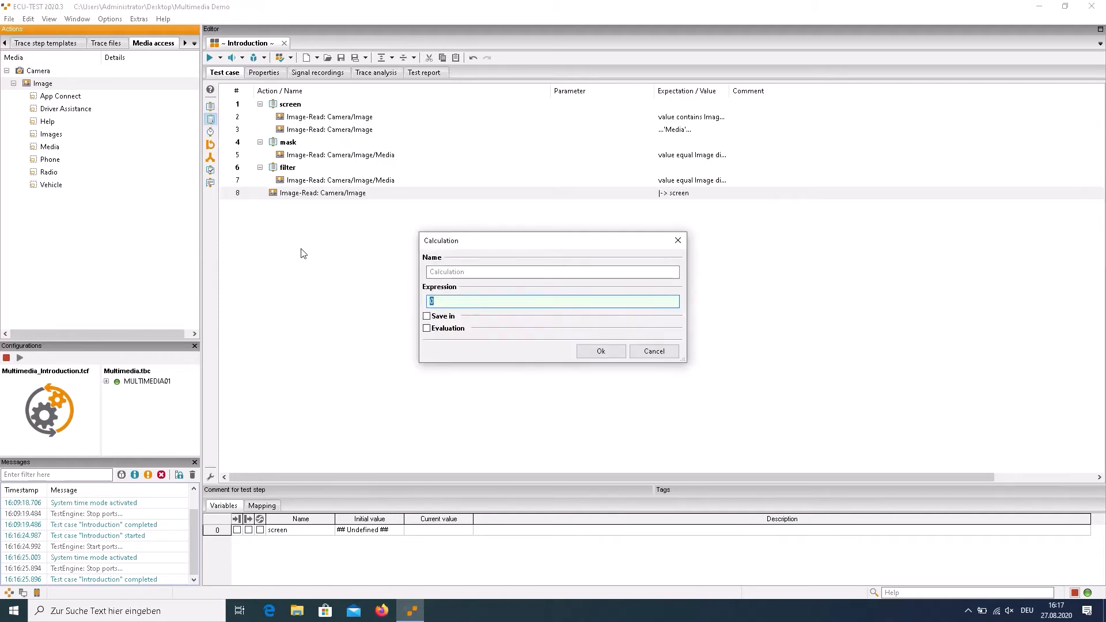
pyautogui.write('screen')
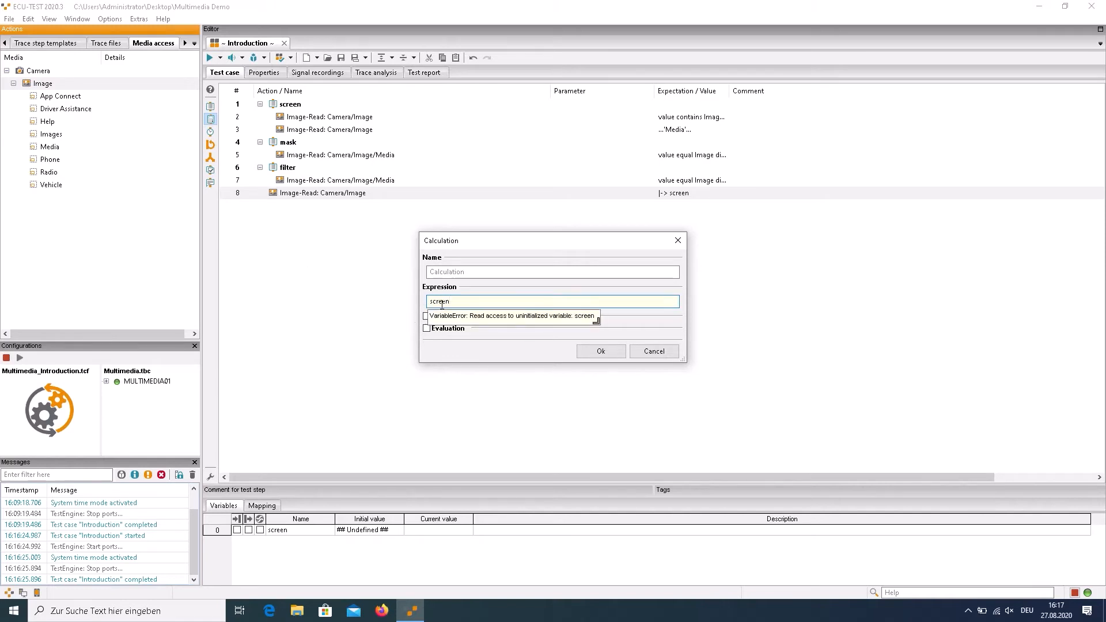
# Enable the evaluation of the new Calculation step and set its comparison type to Image
pyautogui.click(427, 329)
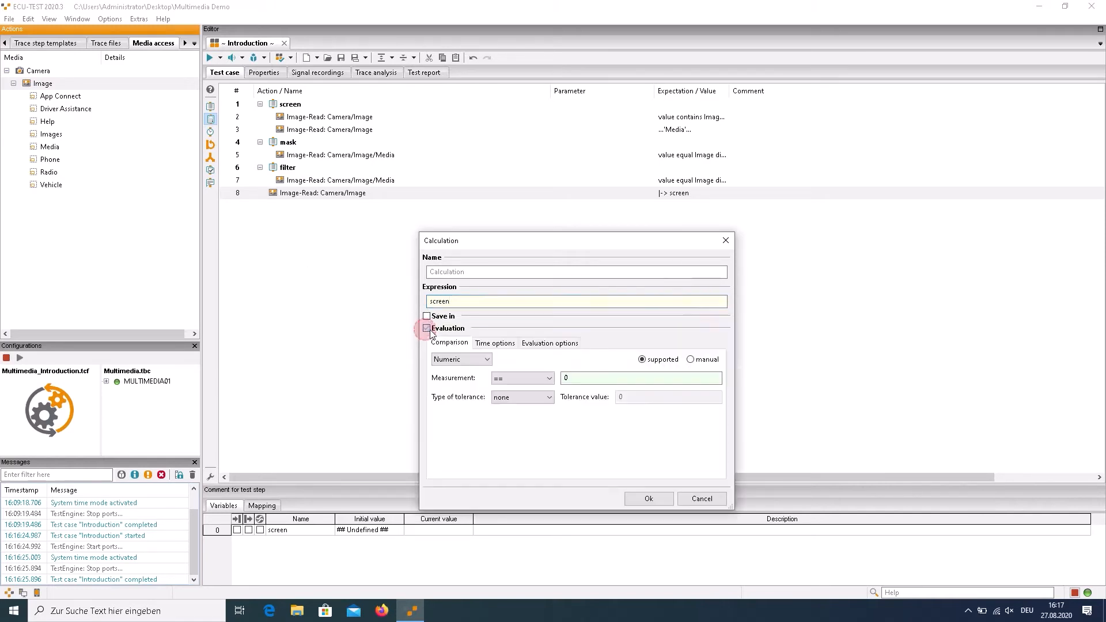
pyautogui.click(453, 360)
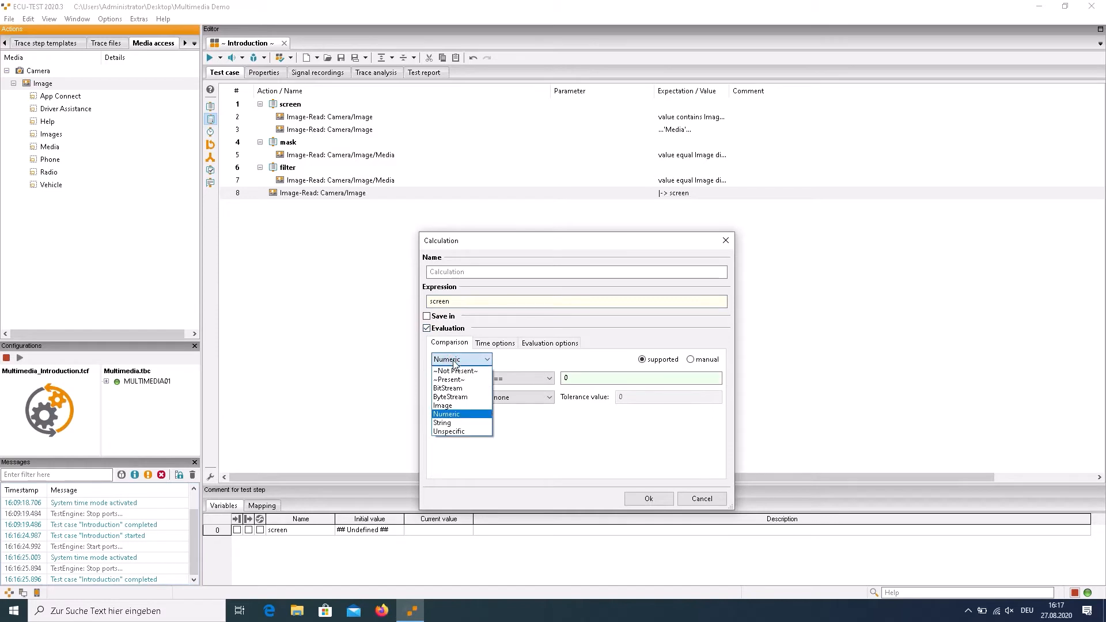
pyautogui.click(453, 405)
pyautogui.moveTo(418, 393); pyautogui.dragTo(333, 373)
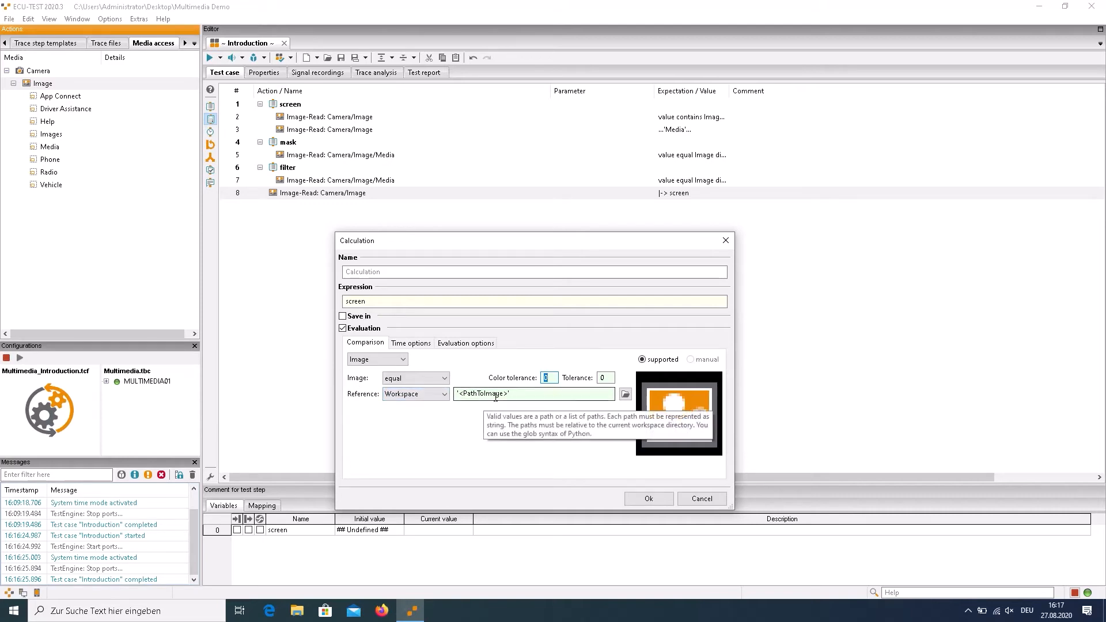
# Set Images\Introduction\Media.png as the Calculation step's workspace reference with the contains condition, and accept the step
pyautogui.click(625, 394)
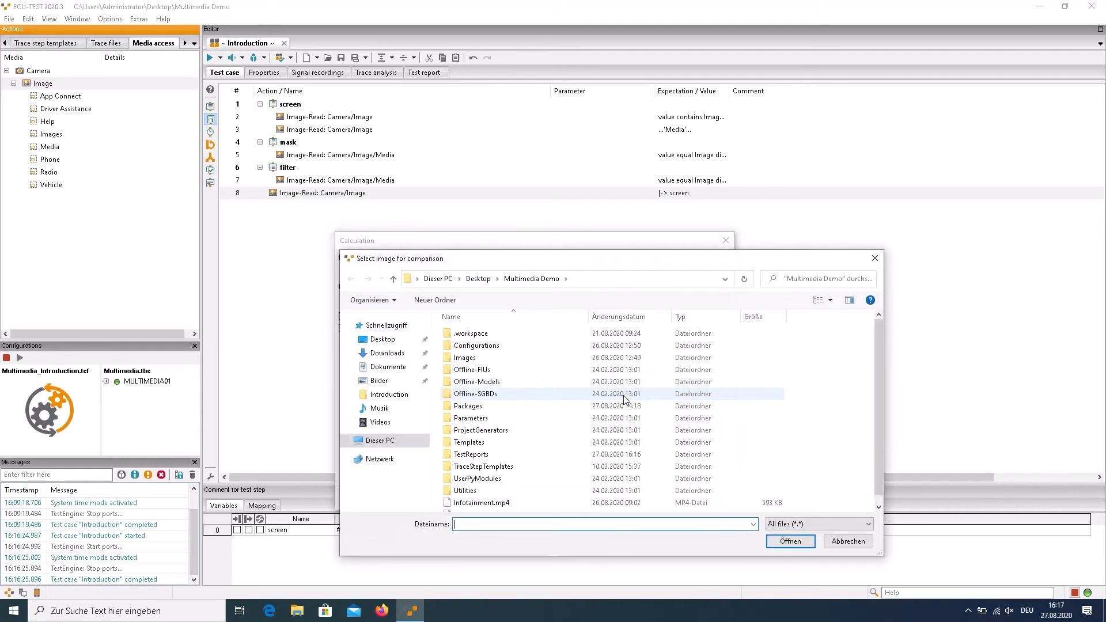
pyautogui.doubleClick(527, 357)
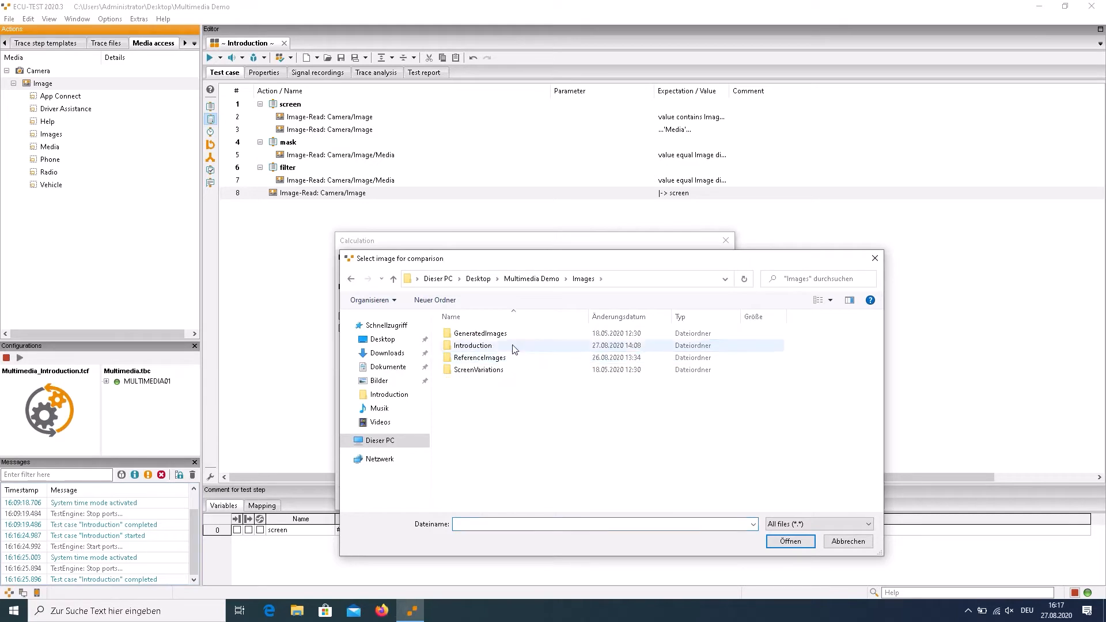
pyautogui.doubleClick(515, 346)
pyautogui.click(788, 364)
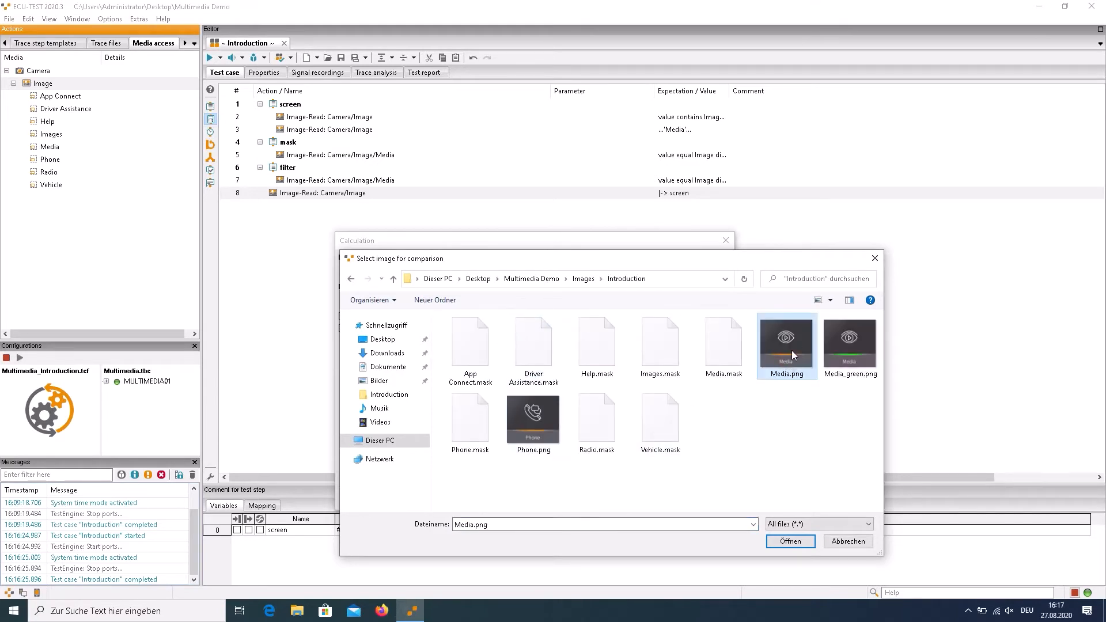
pyautogui.click(791, 541)
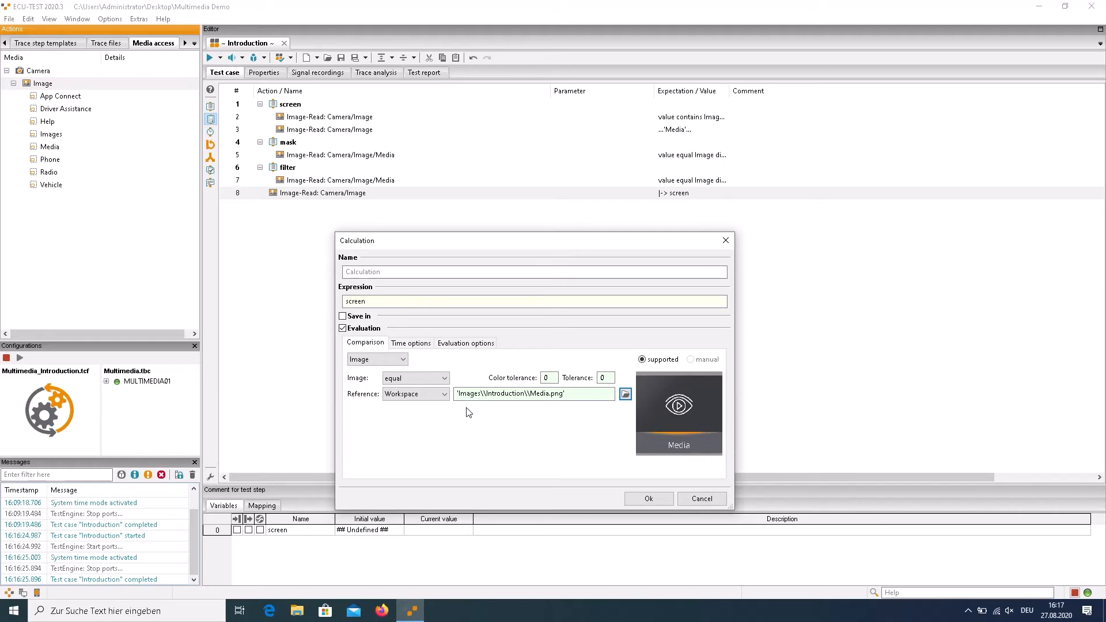
pyautogui.click(443, 380)
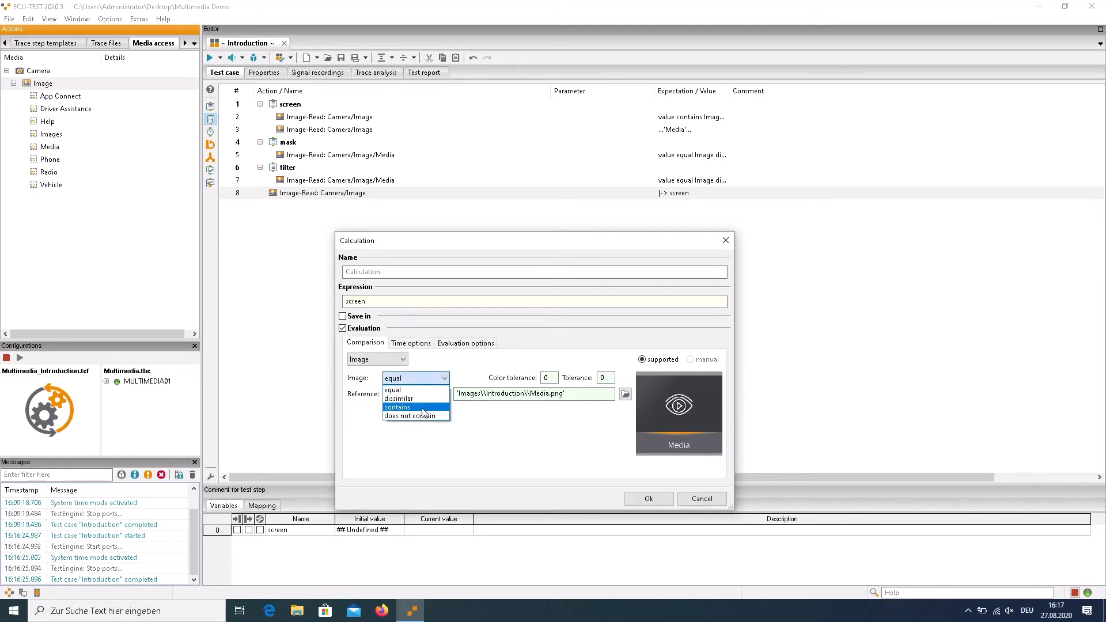
pyautogui.click(422, 409)
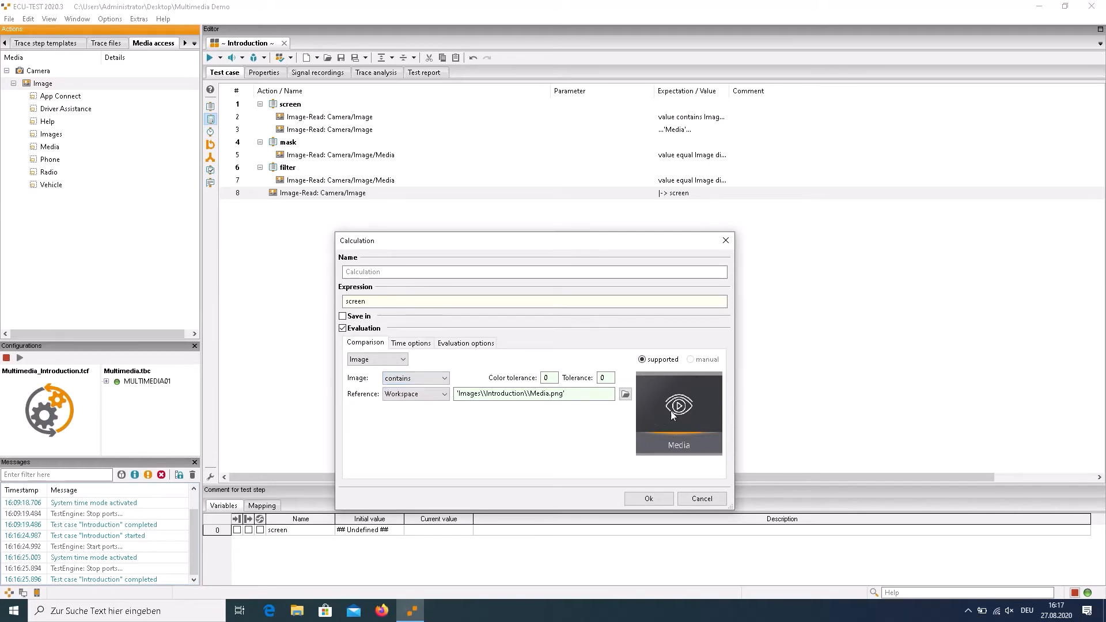
pyautogui.click(646, 498)
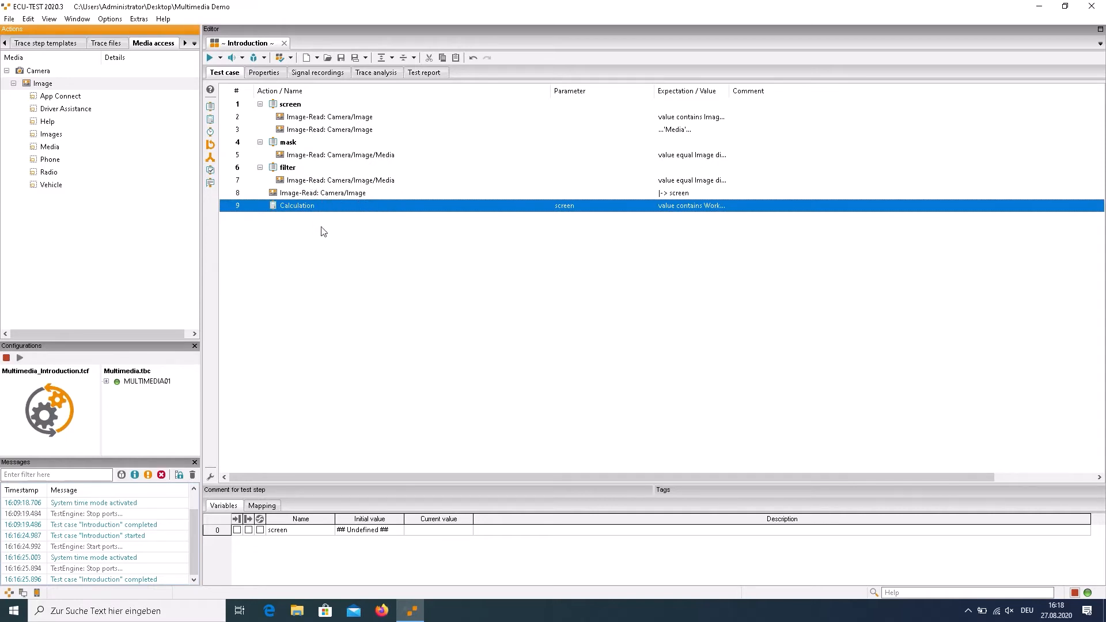
# Duplicate the Calculation step and change the copy's reference image to Phone.png from the Images\Introduction folder
pyautogui.hotkey('ctrl', 'v')
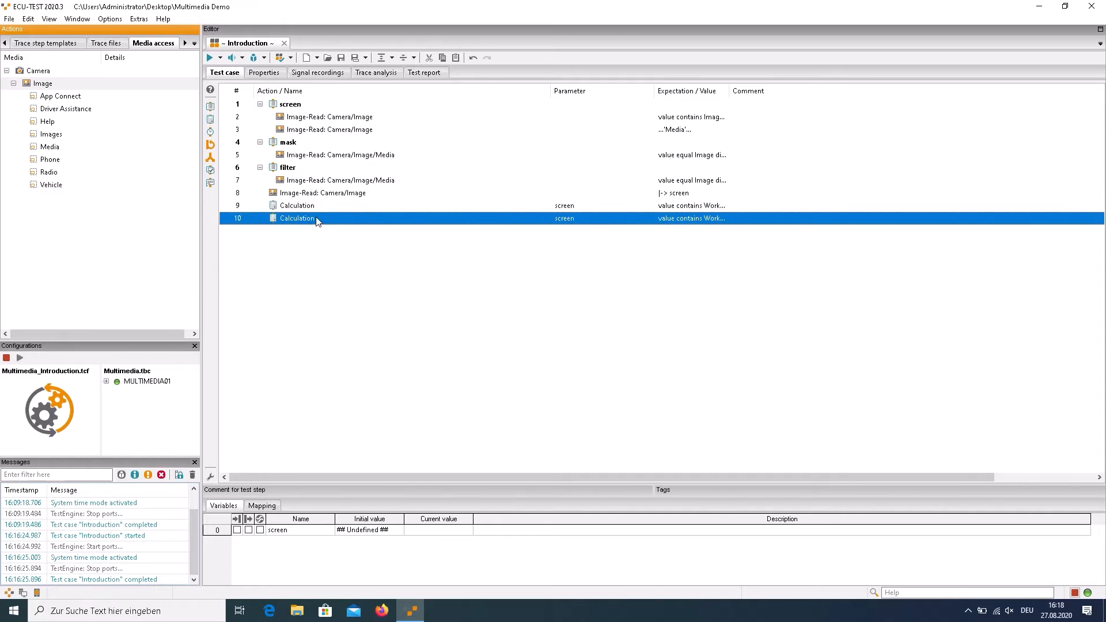
pyautogui.doubleClick(316, 219)
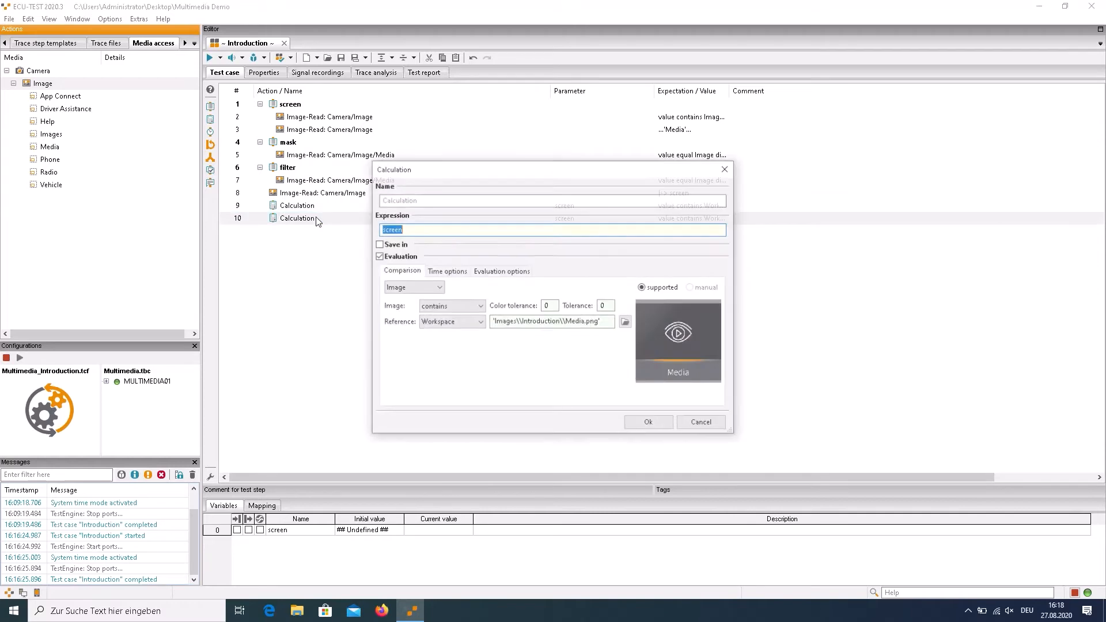
pyautogui.click(623, 326)
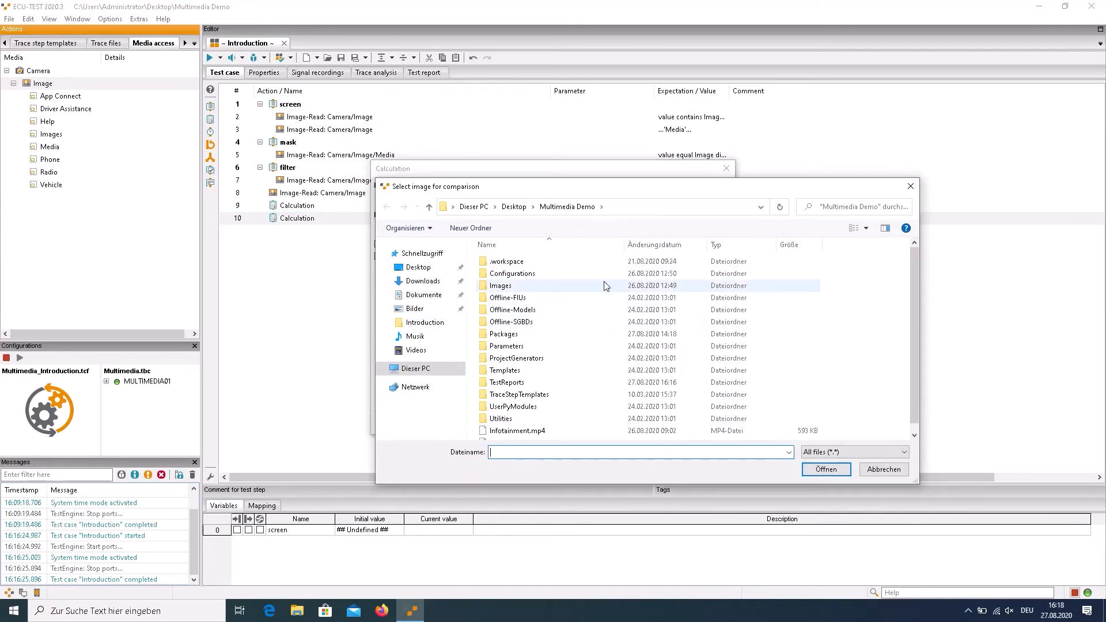
pyautogui.doubleClick(605, 286)
pyautogui.doubleClick(578, 274)
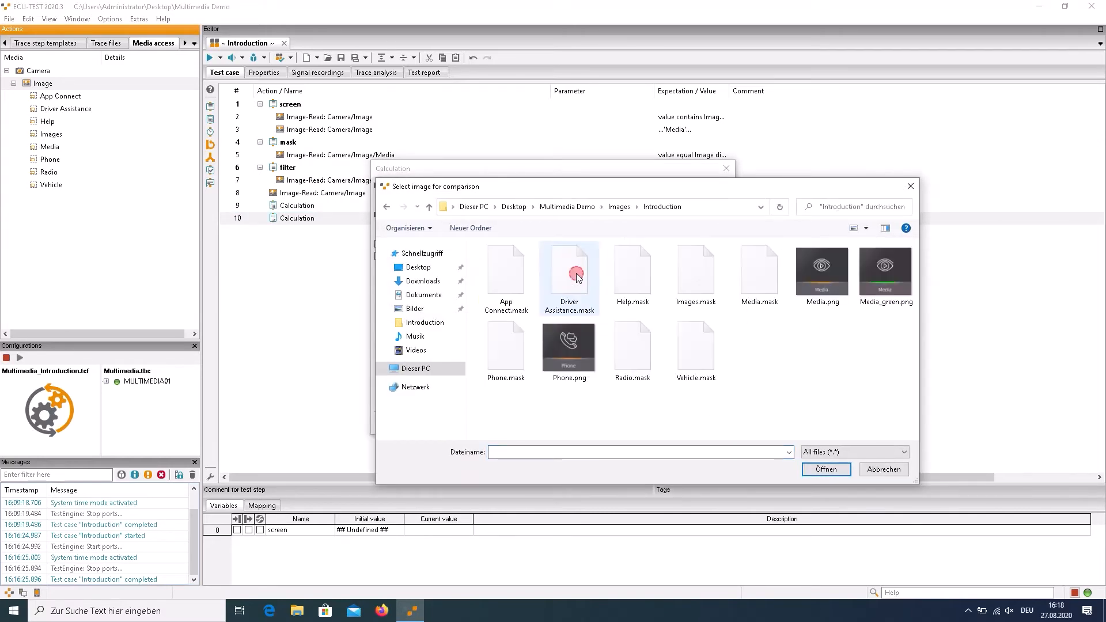
pyautogui.click(562, 323)
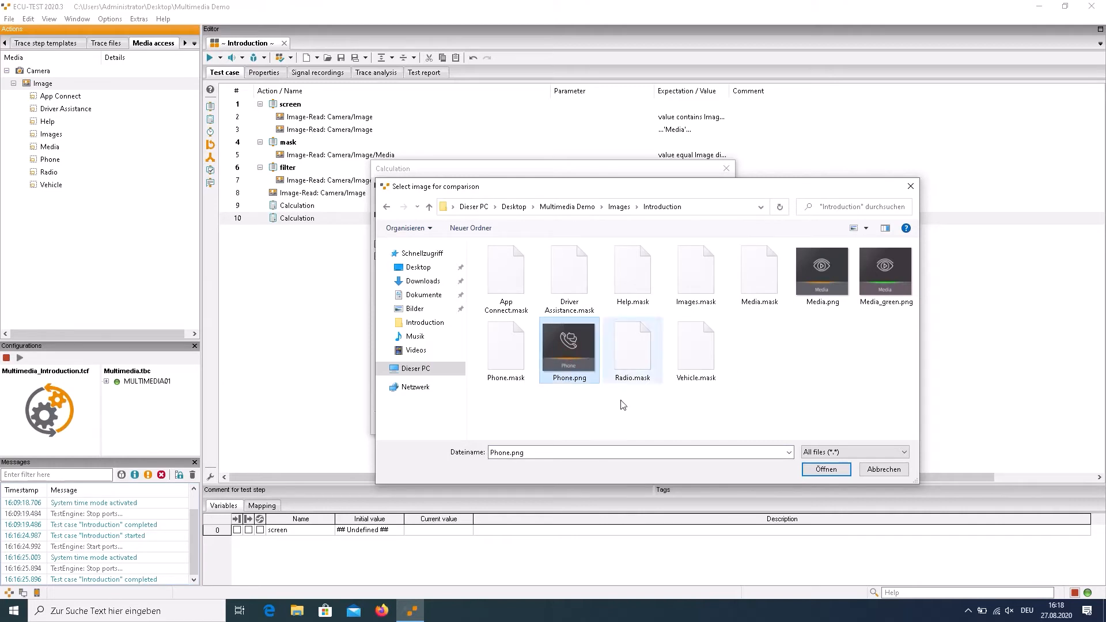
pyautogui.click(827, 470)
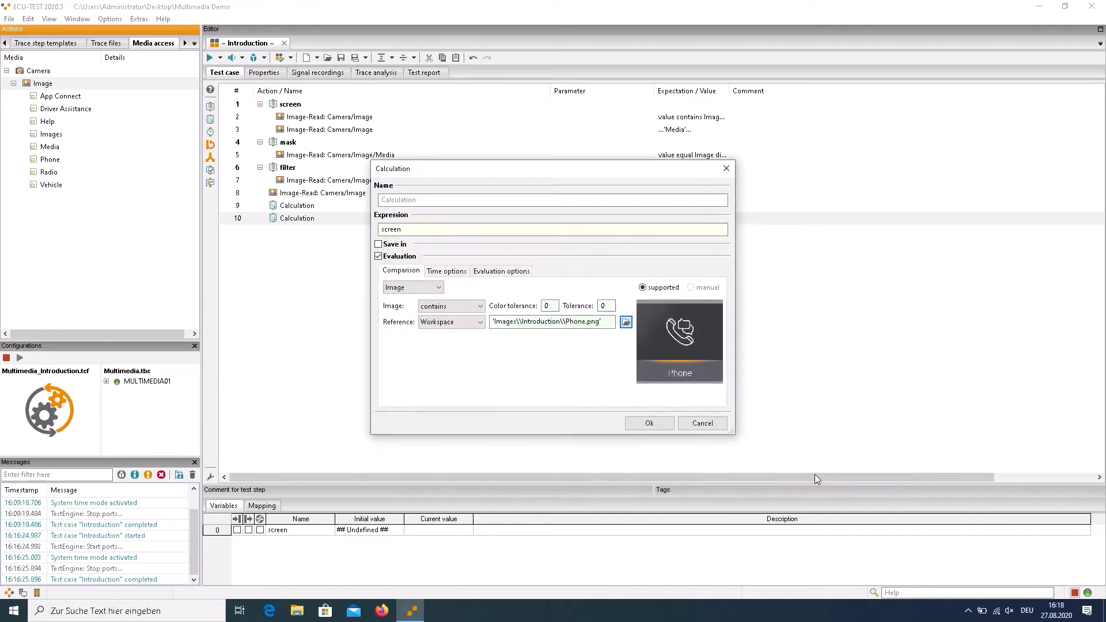
pyautogui.click(639, 423)
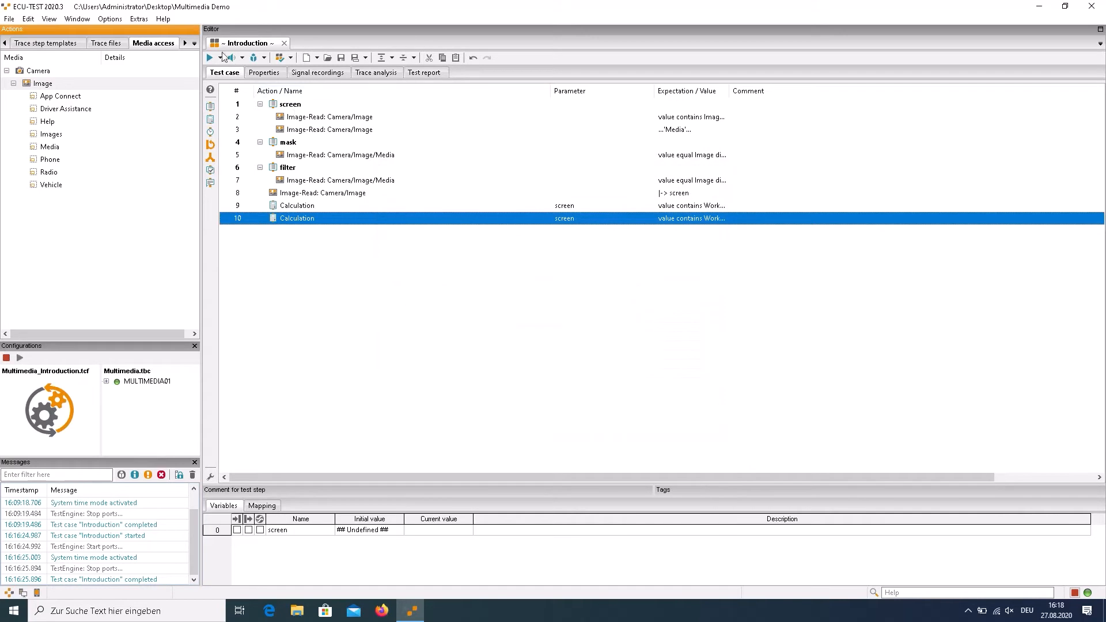
# Run the test case and view the report details of the two Calculation steps
pyautogui.click(209, 56)
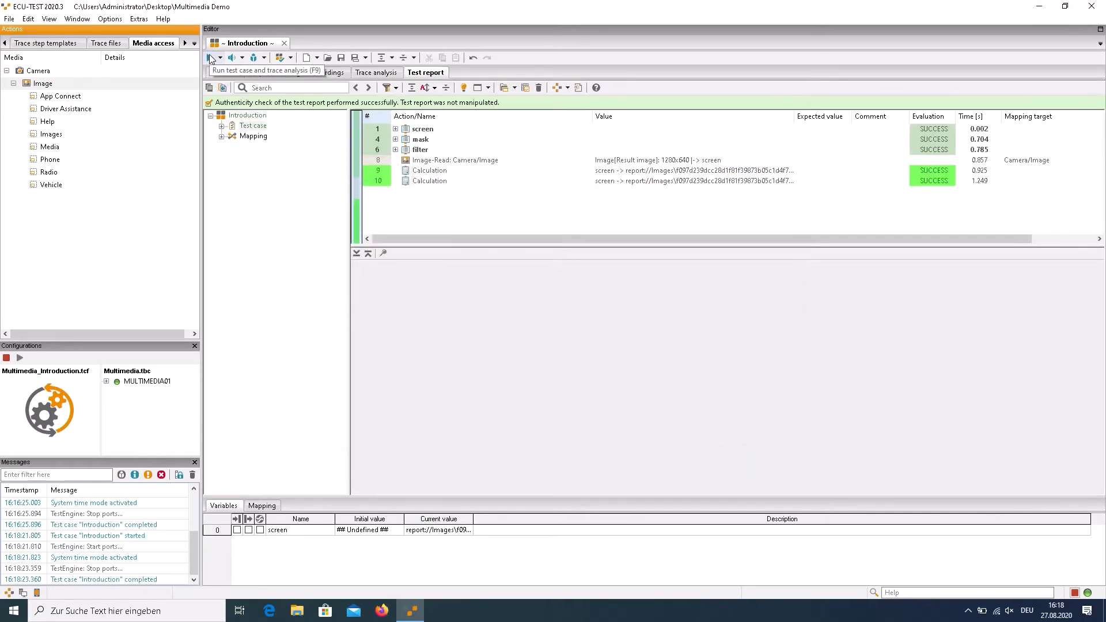
pyautogui.click(437, 172)
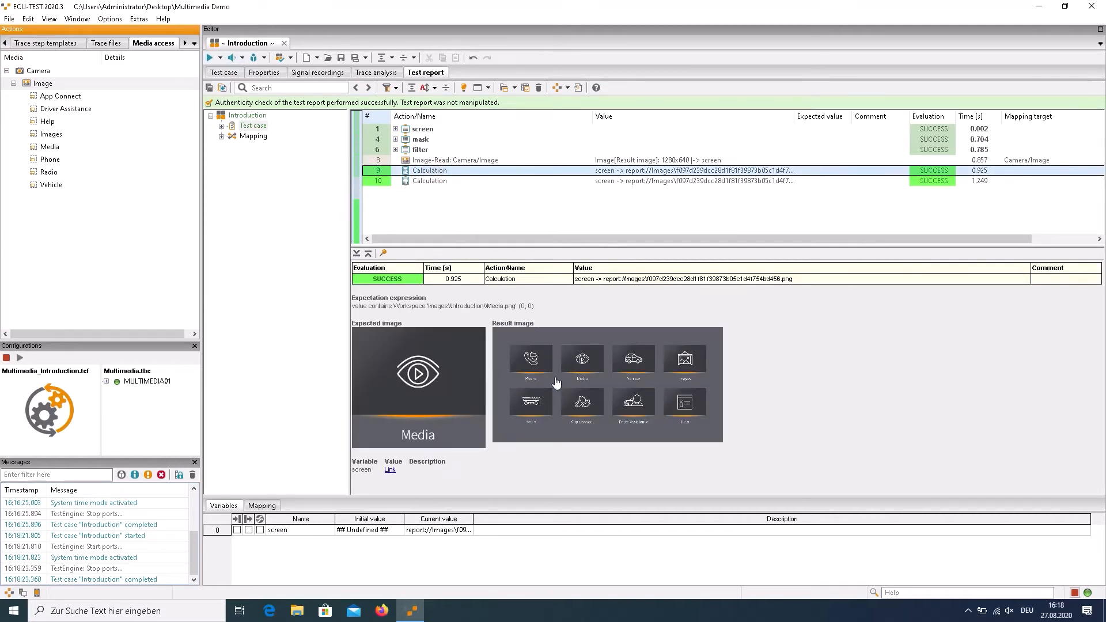
pyautogui.click(476, 181)
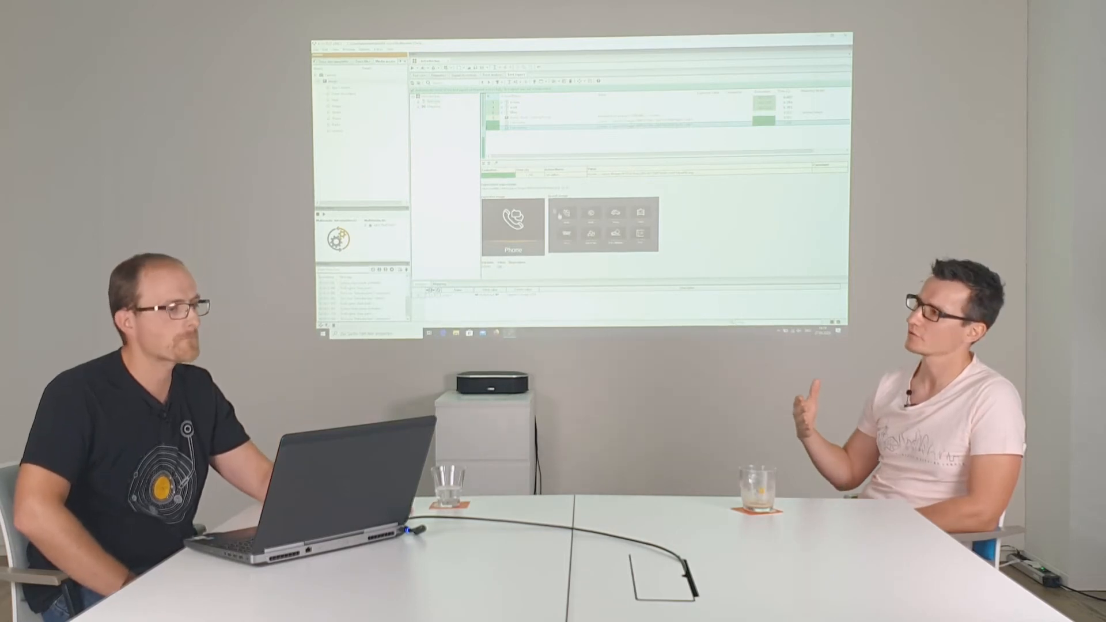
# Review the test case's signal recordings, examining the Camera/Image signal and the recording assigned to its group
pyautogui.click(419, 75)
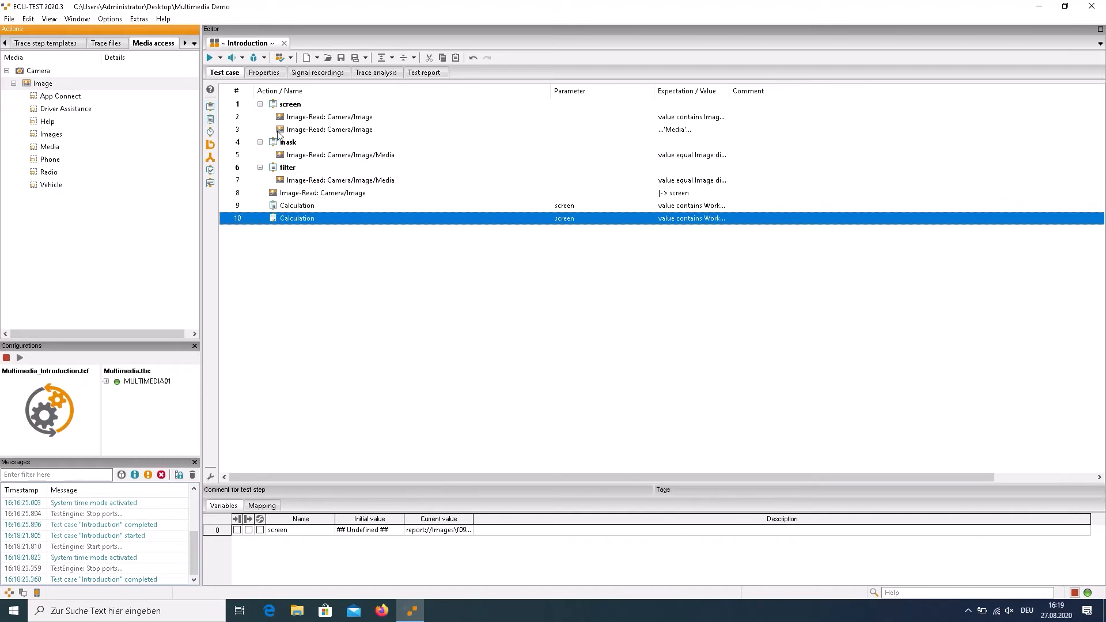
pyautogui.click(312, 74)
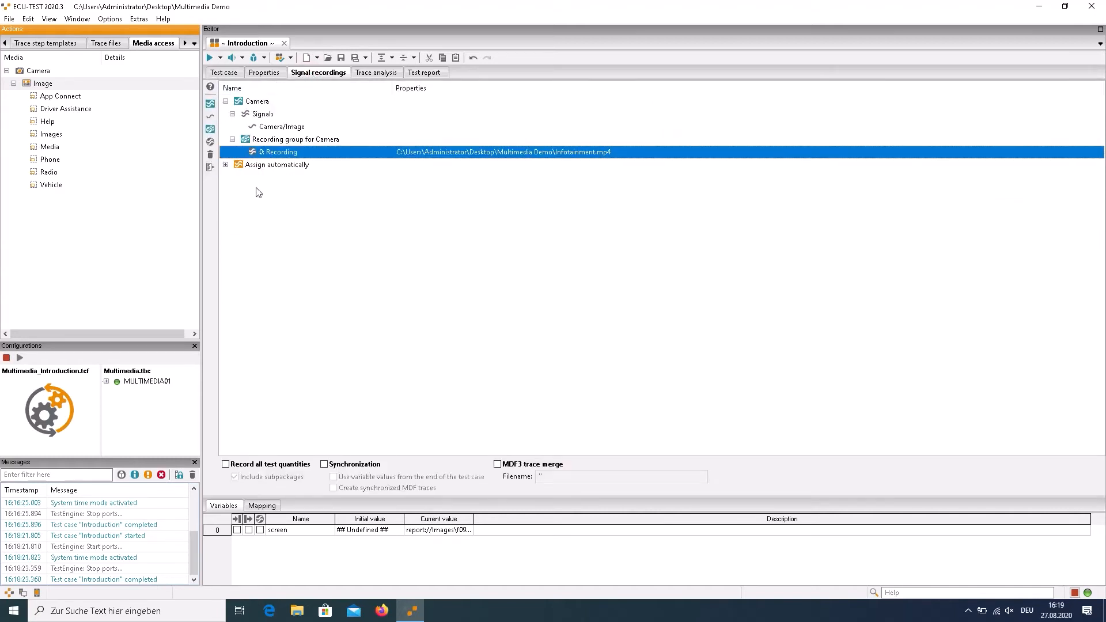
pyautogui.click(275, 128)
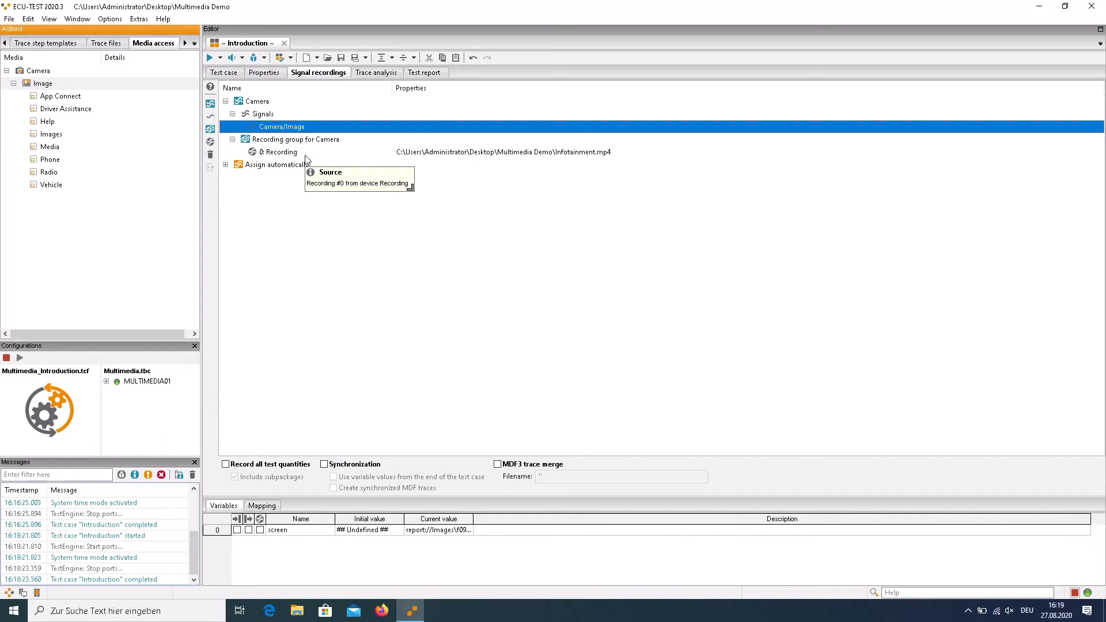
pyautogui.click(381, 153)
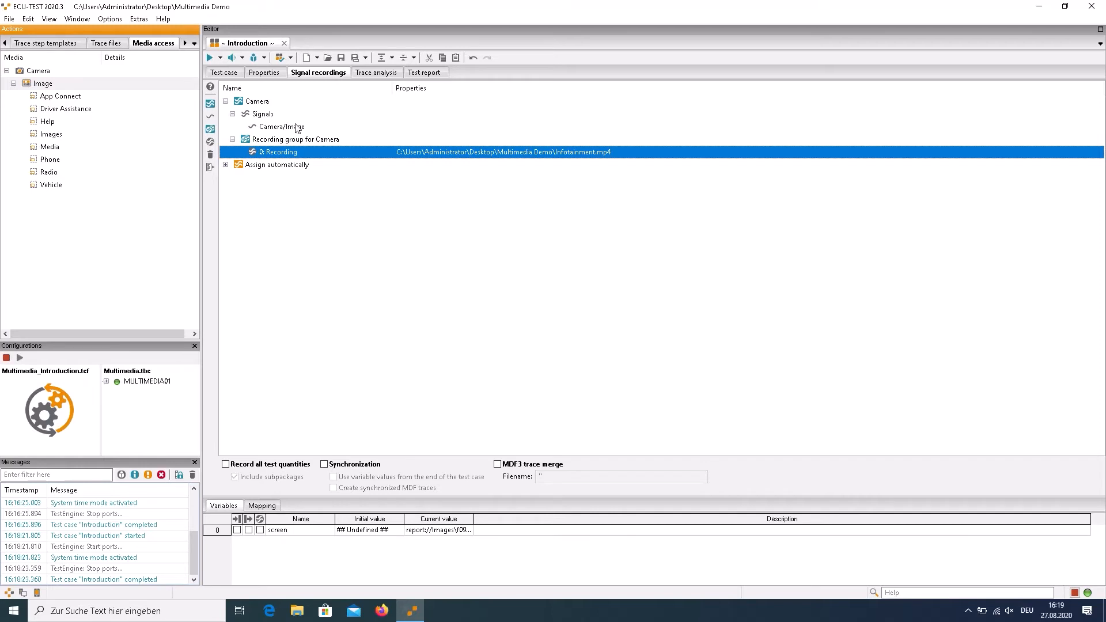
# Open the trace analysis and look through the standard Multimedia trace step templates, including CalculateBrightness and FindImage
pyautogui.click(363, 73)
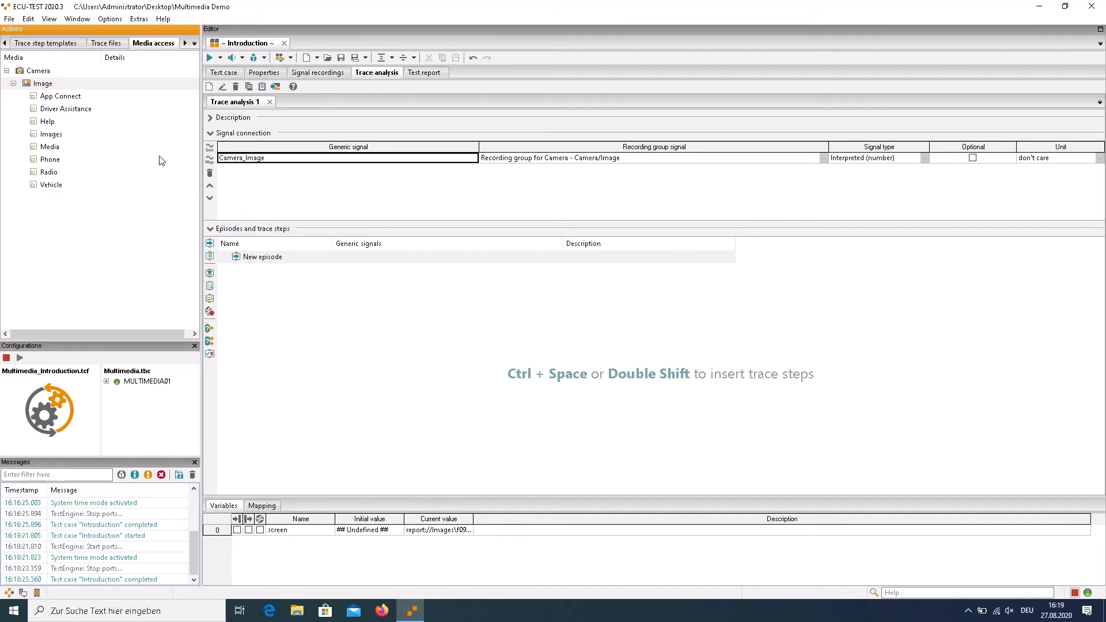
pyautogui.click(60, 46)
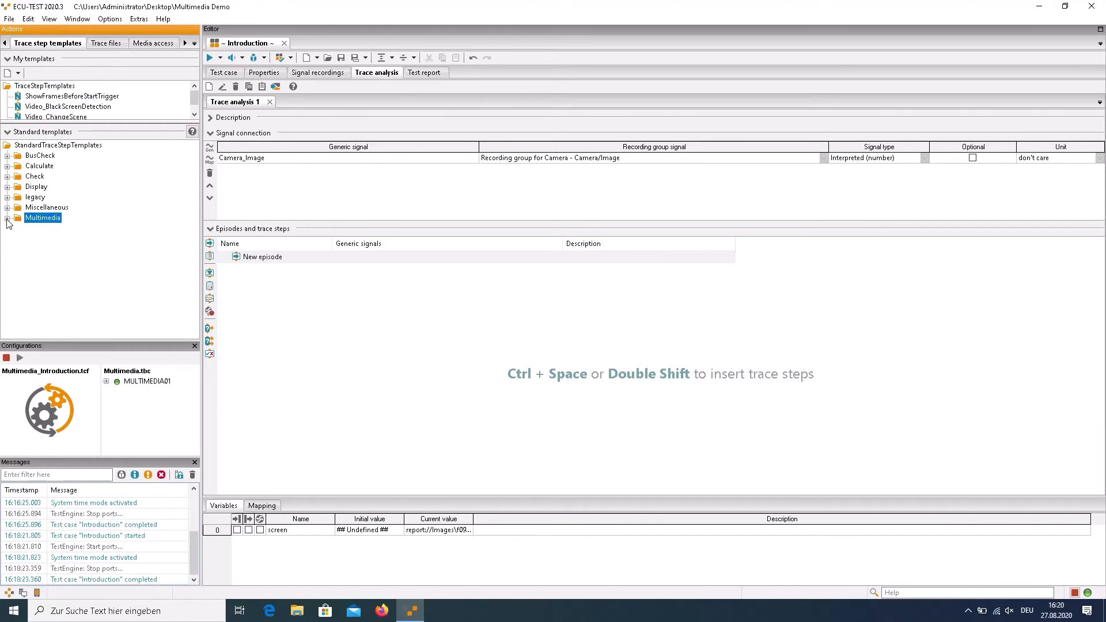
pyautogui.click(8, 219)
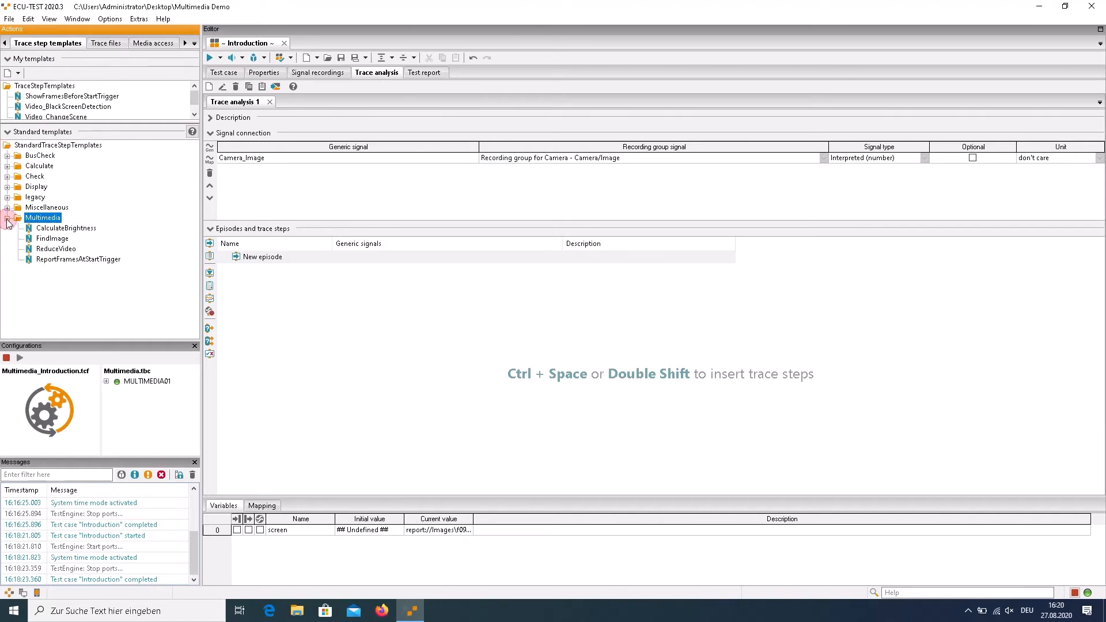
pyautogui.click(64, 229)
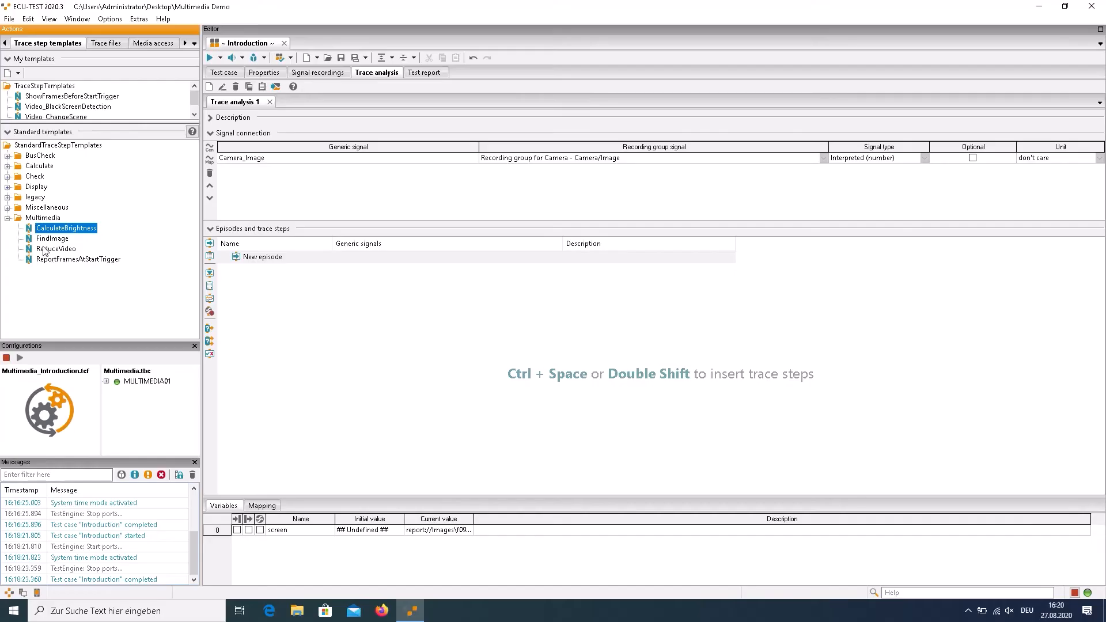
pyautogui.click(52, 249)
pyautogui.click(52, 238)
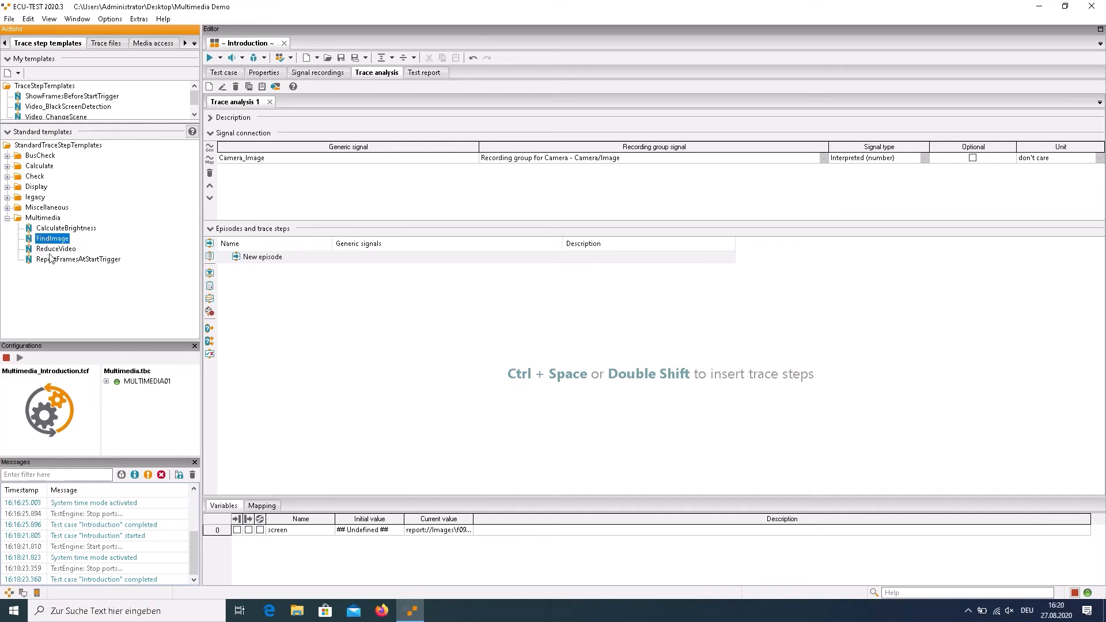
# Add a ReduceVideo trace step from the Multimedia templates to the trace steps of Trace analysis 1
pyautogui.moveTo(50, 254)
pyautogui.moveTo(45, 254)
pyautogui.click(42, 250)
pyautogui.moveTo(42, 253)
pyautogui.mouseDown()
pyautogui.moveTo(94, 249)
pyautogui.moveTo(252, 280)
pyautogui.mouseUp()
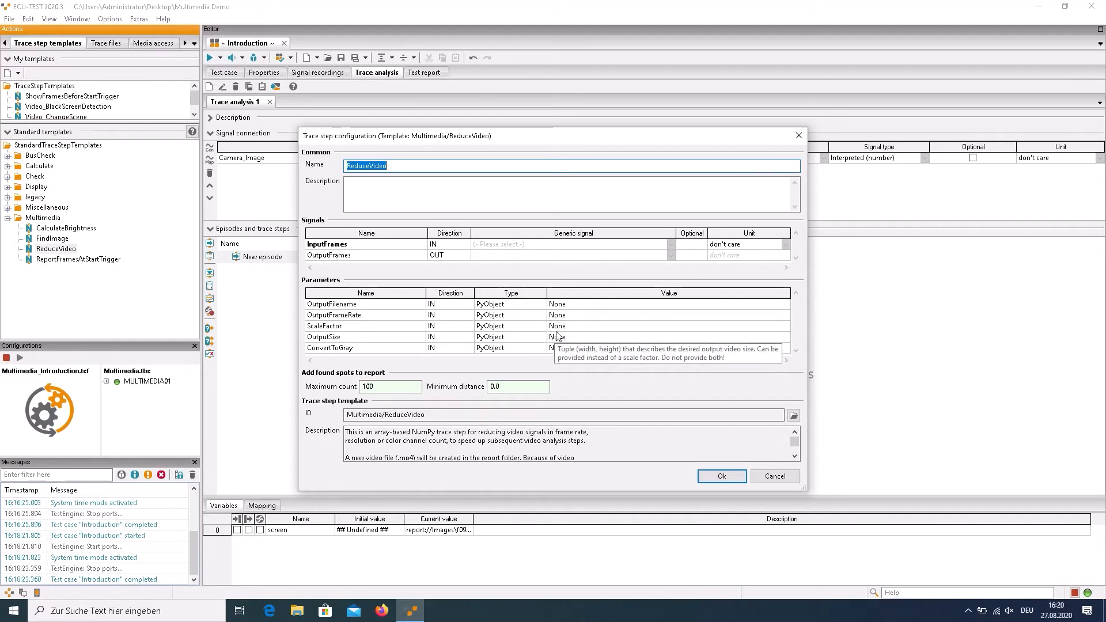
# Set the ReduceVideo step's OutputFrameRate to 10 and its ScaleFactor to 1
pyautogui.click(567, 319)
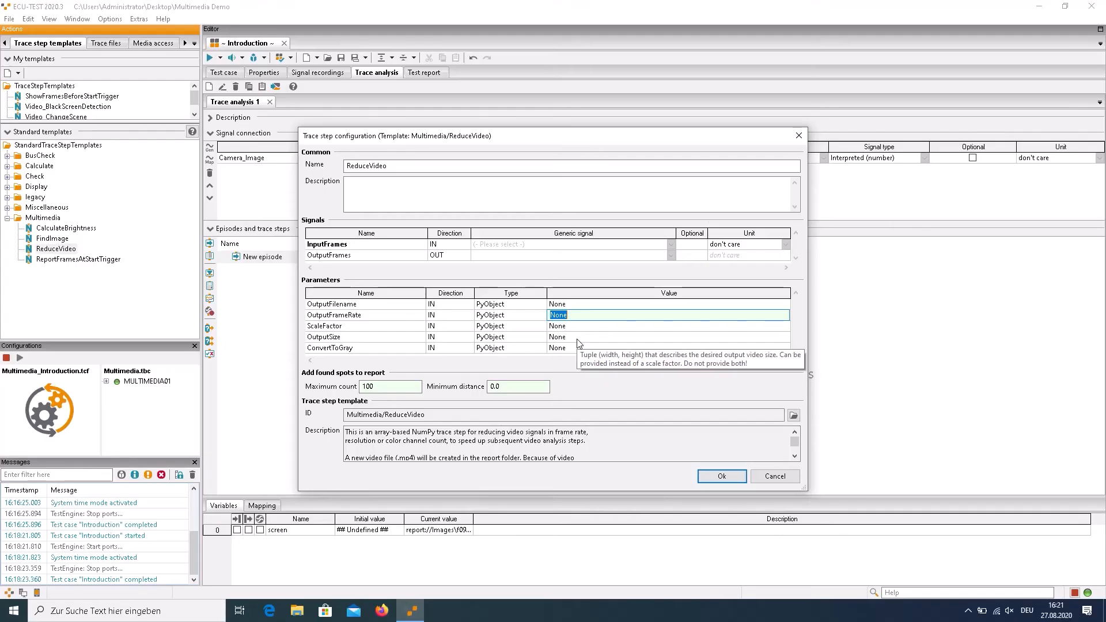
pyautogui.write('10')
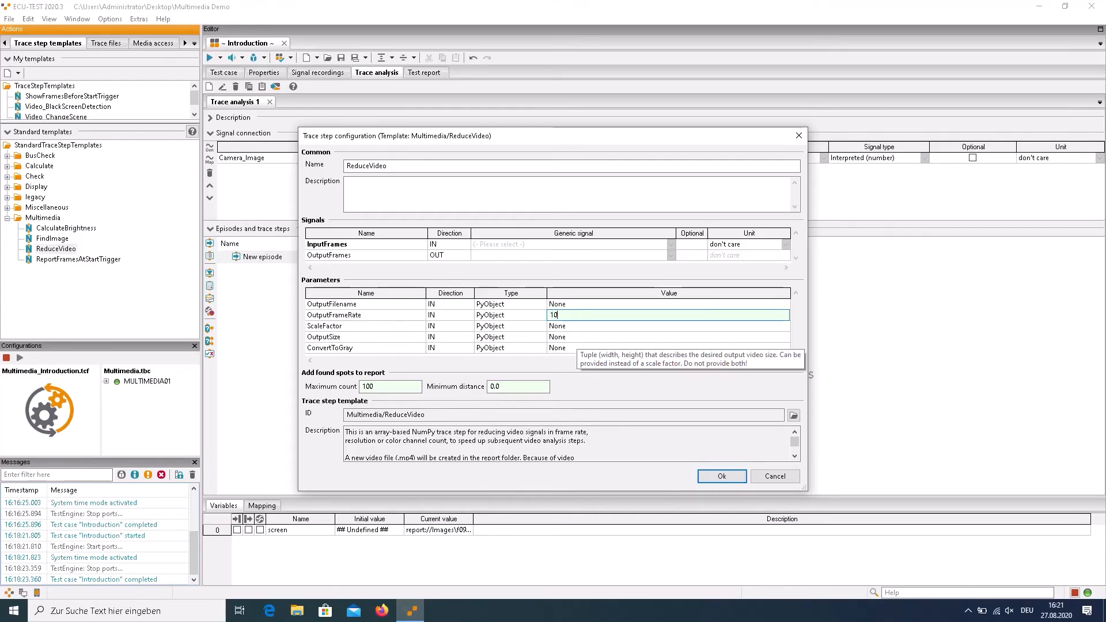
pyautogui.click(571, 326)
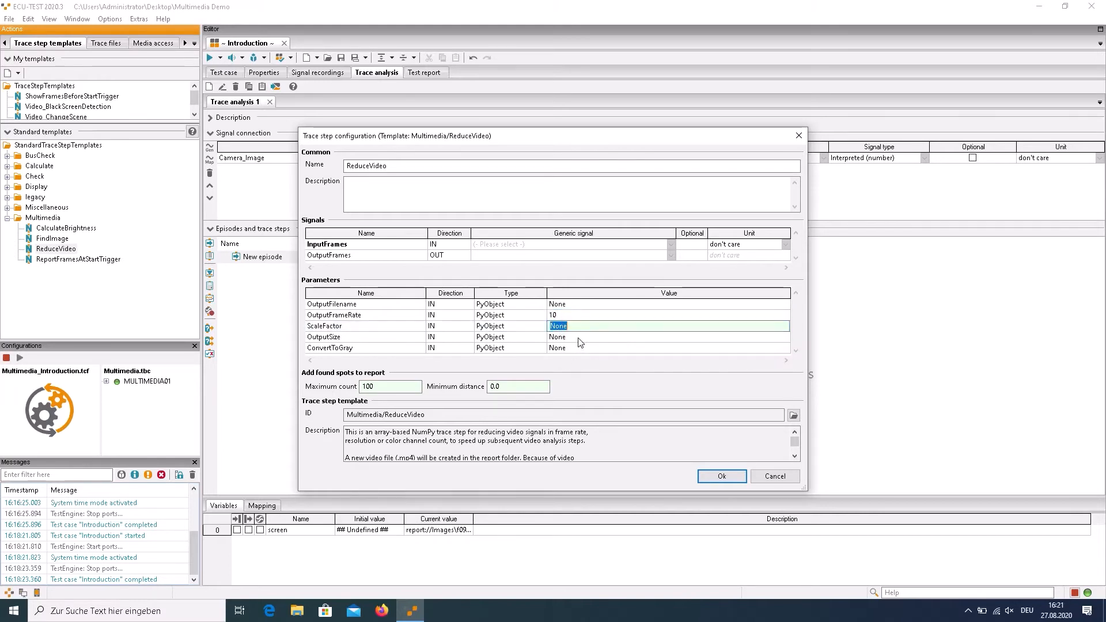
pyautogui.write('1')
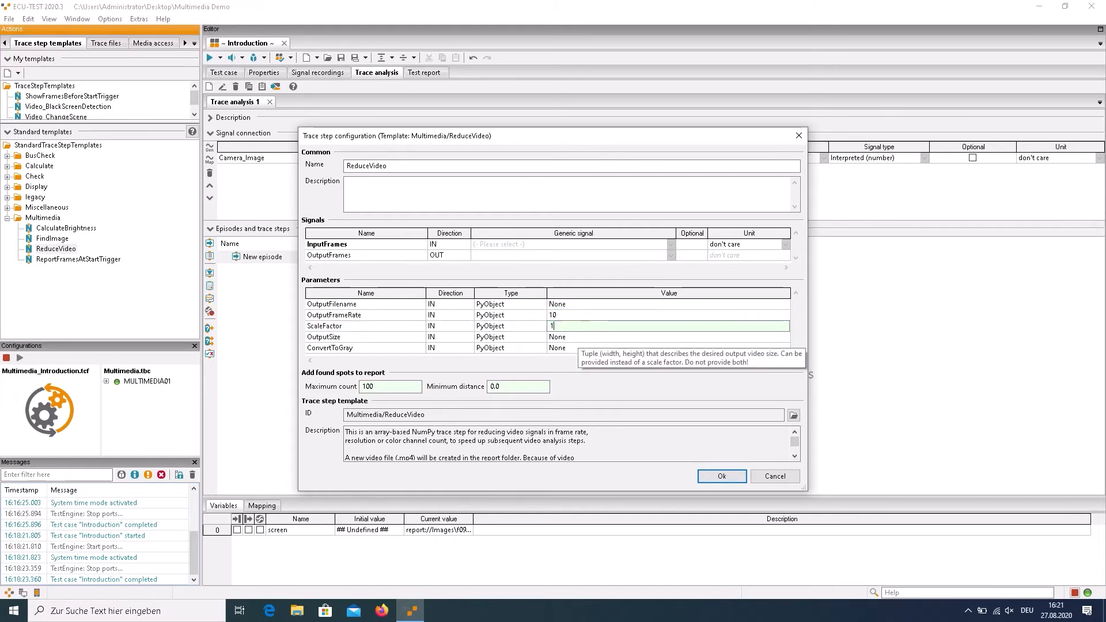
pyautogui.press('Return')
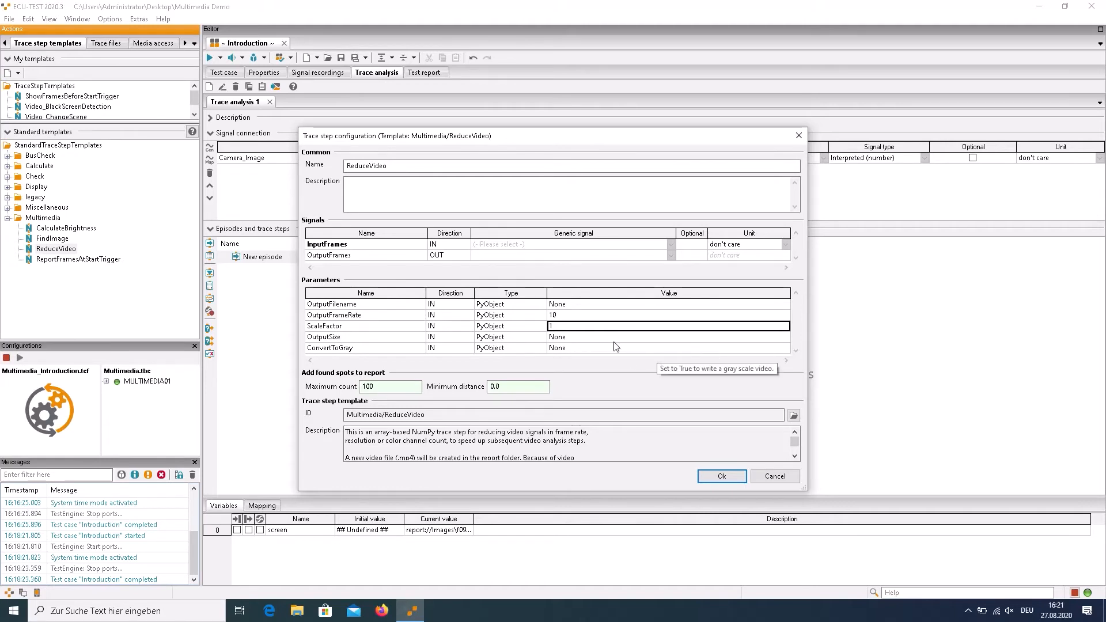
# Assign Camera_Image to the ReduceVideo step's InputFrames and a new generic signal OutputFrames to its output, then accept the configuration
pyautogui.click(672, 245)
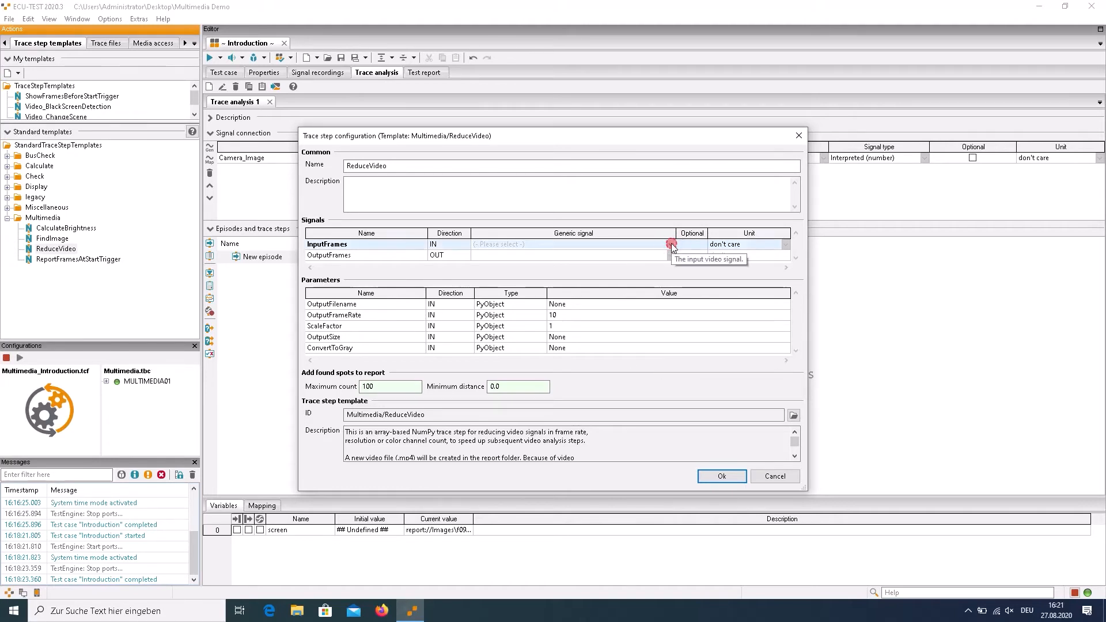
pyautogui.click(672, 244)
pyautogui.click(672, 245)
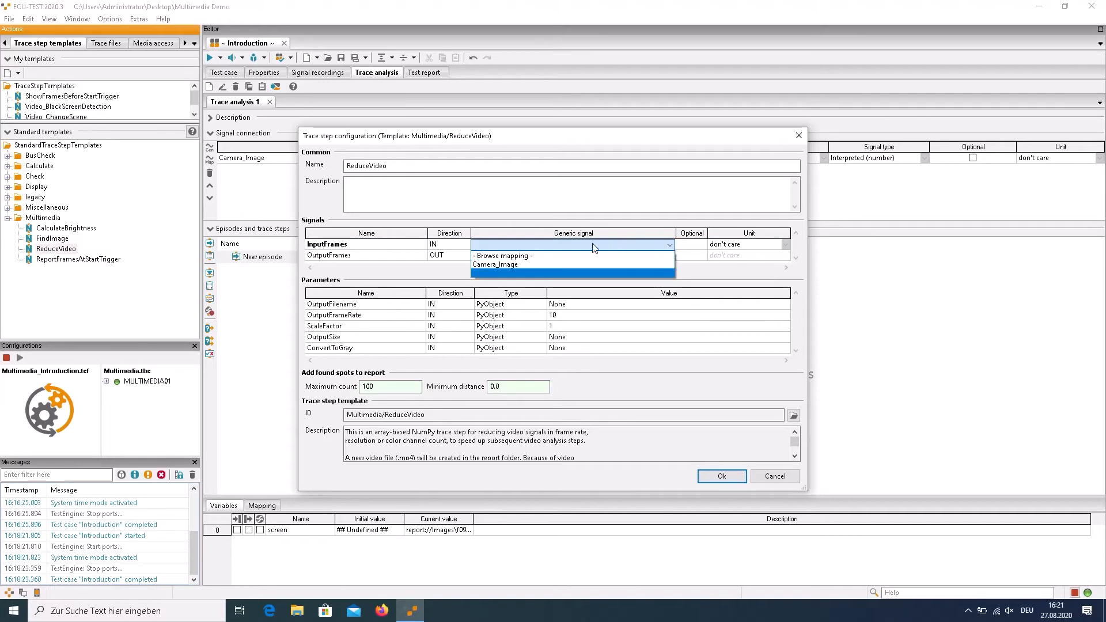
pyautogui.click(492, 270)
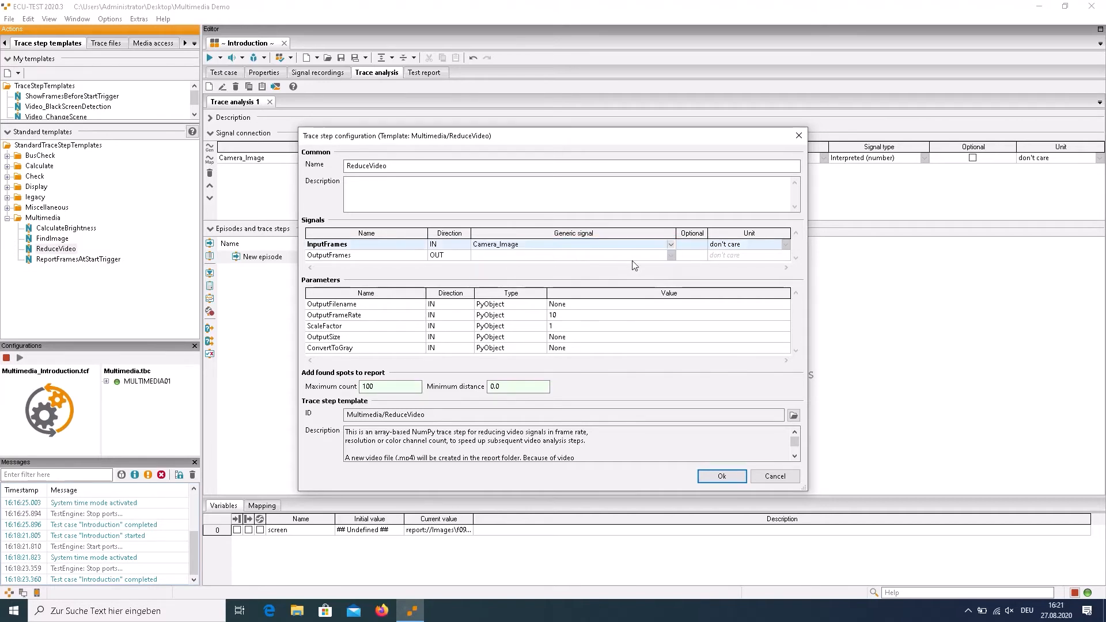
pyautogui.click(671, 255)
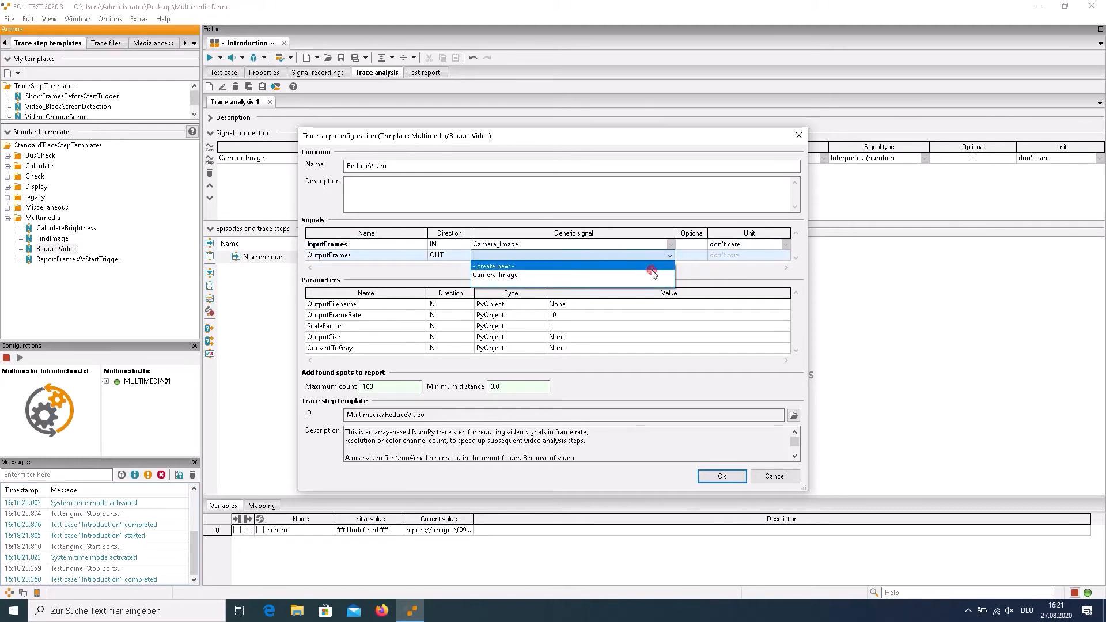
pyautogui.click(644, 268)
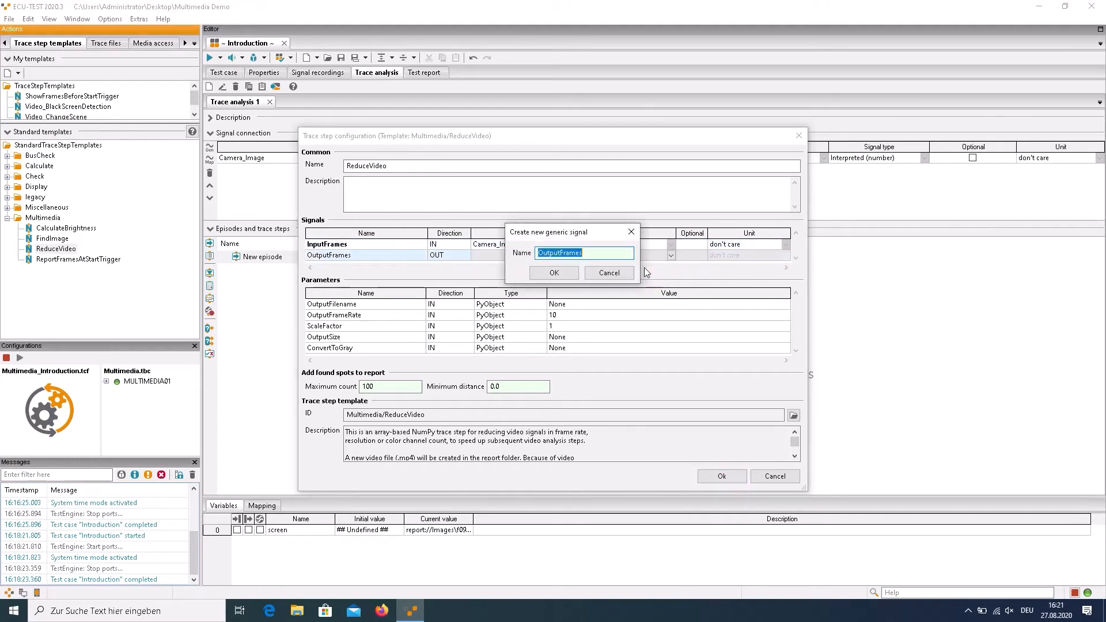
pyautogui.click(555, 274)
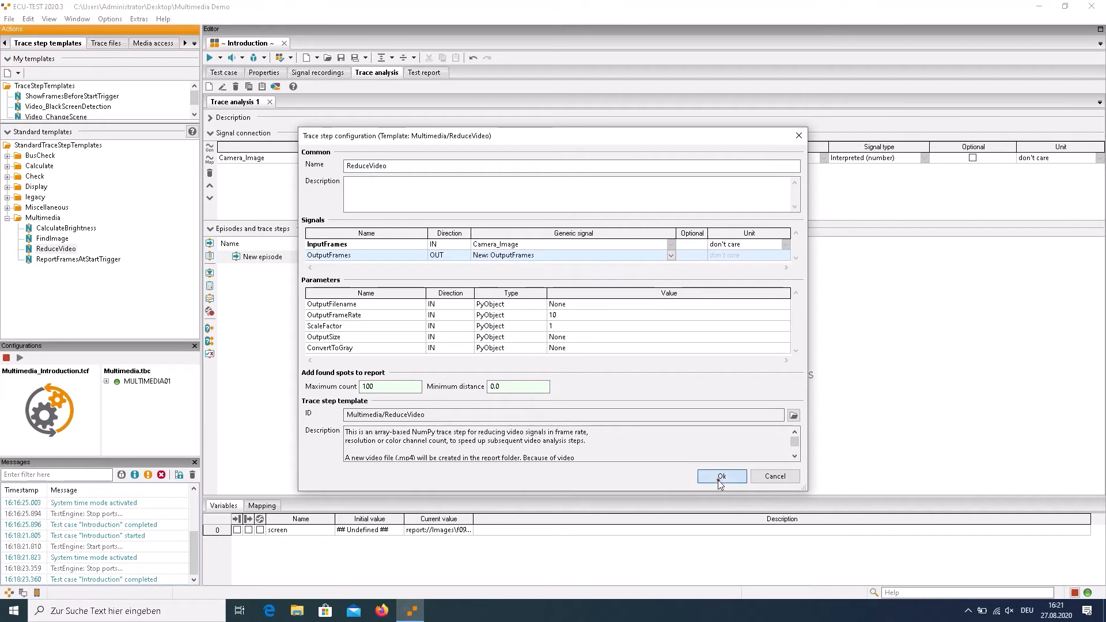
pyautogui.click(720, 477)
pyautogui.click(375, 323)
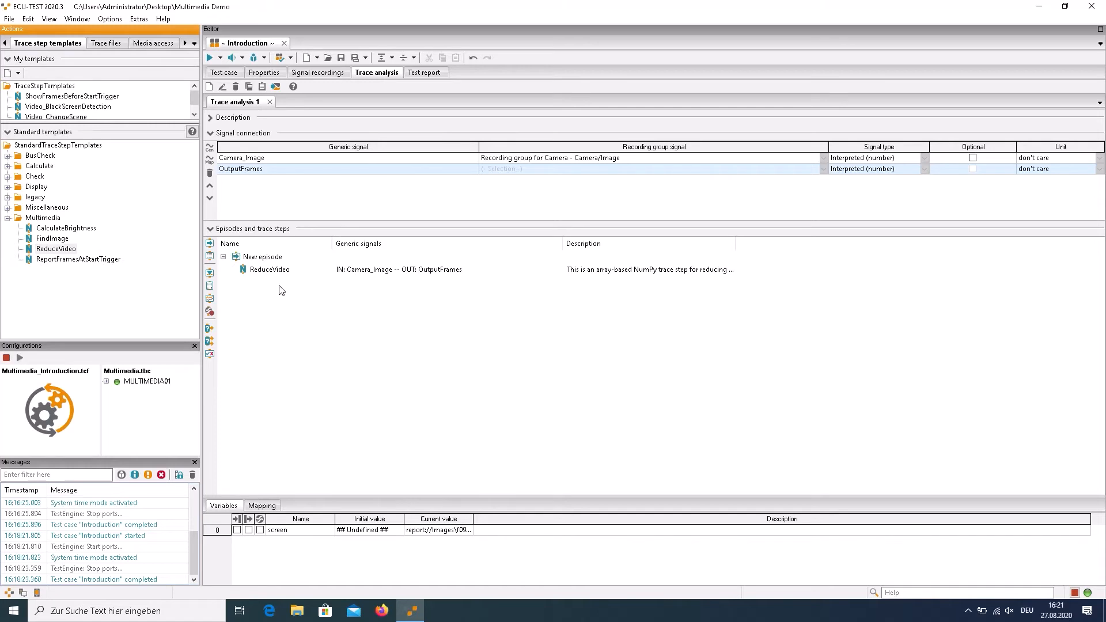
# Add a FindImage trace step below ReduceVideo and assign OutputFrames as its VideoFrames input signal
pyautogui.click(52, 240)
pyautogui.moveTo(51, 244); pyautogui.dragTo(259, 302)
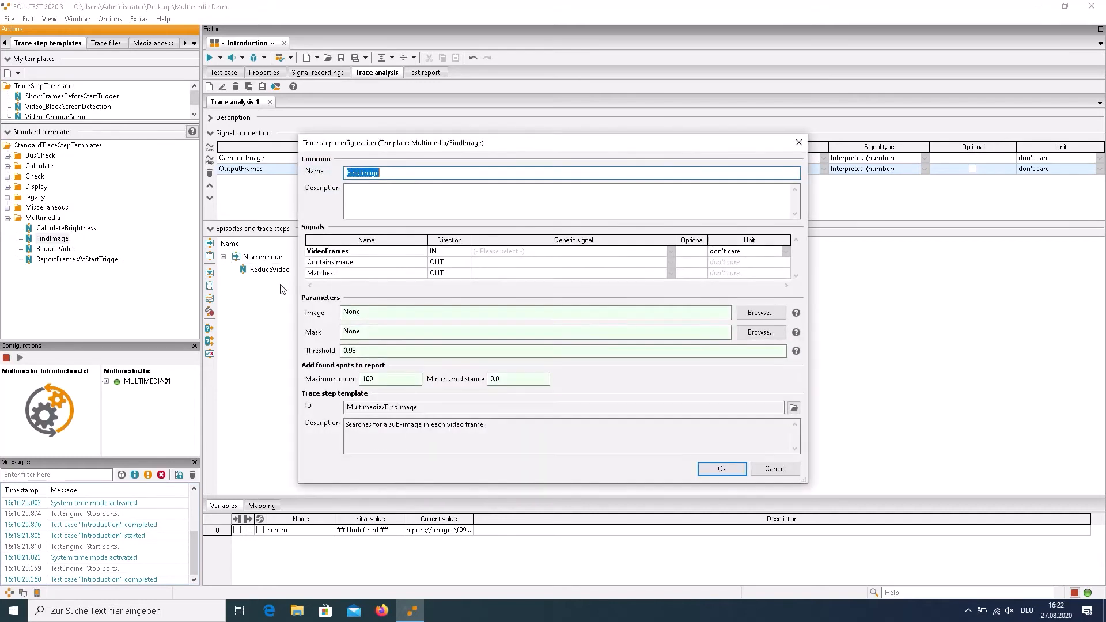
pyautogui.click(671, 254)
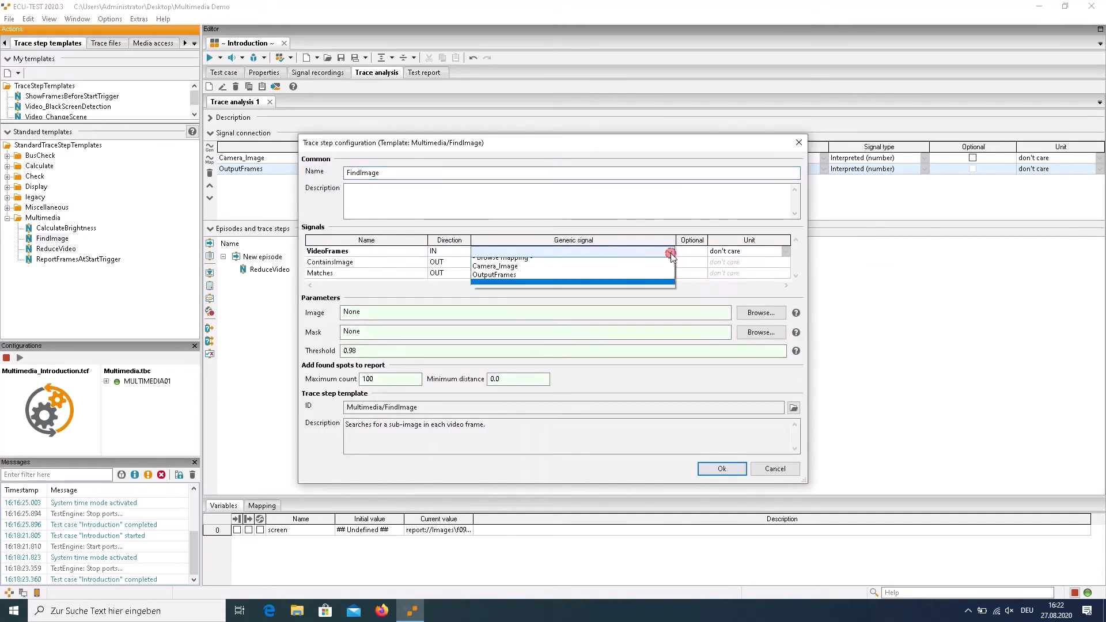
pyautogui.click(620, 280)
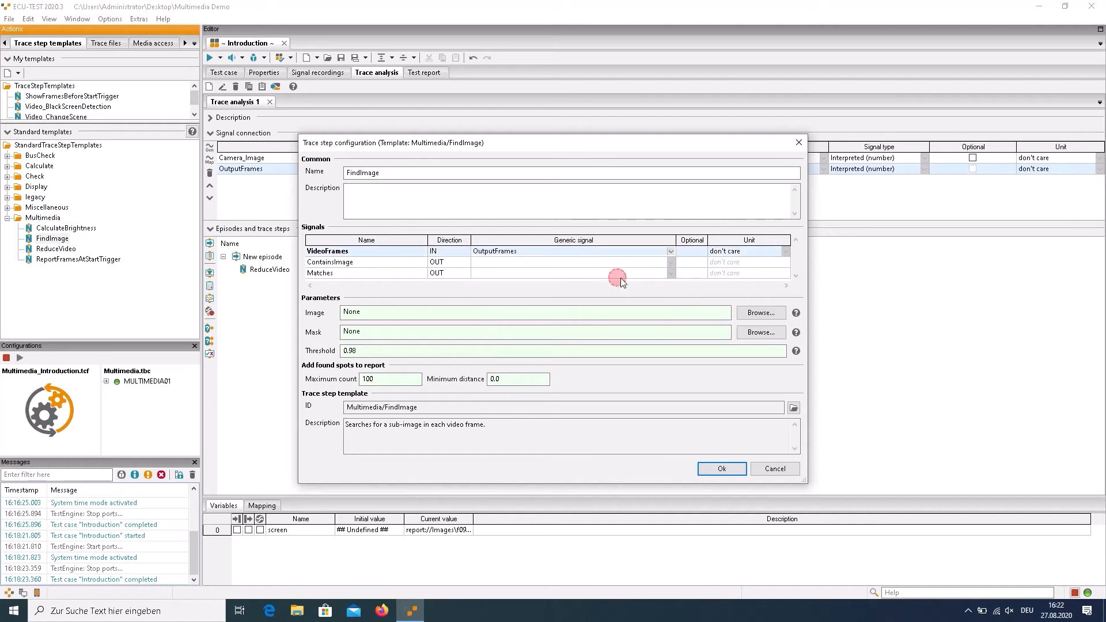
# Set FindImage's search image to Media.png from the Images/Introduction folder and its threshold to 0.95
pyautogui.click(765, 315)
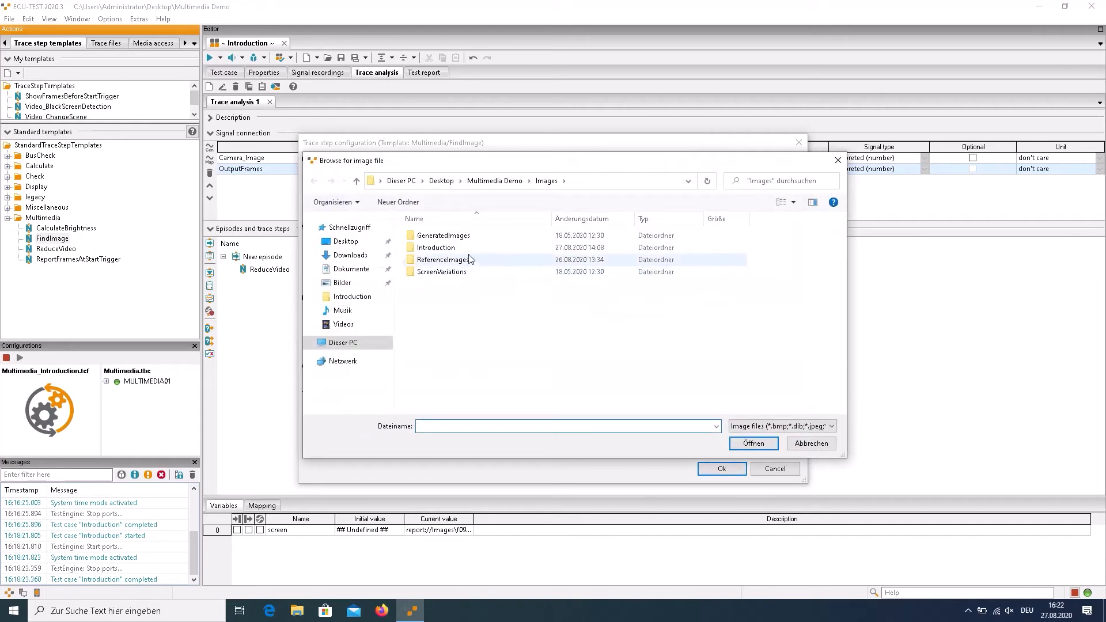
pyautogui.doubleClick(451, 248)
pyautogui.click(433, 247)
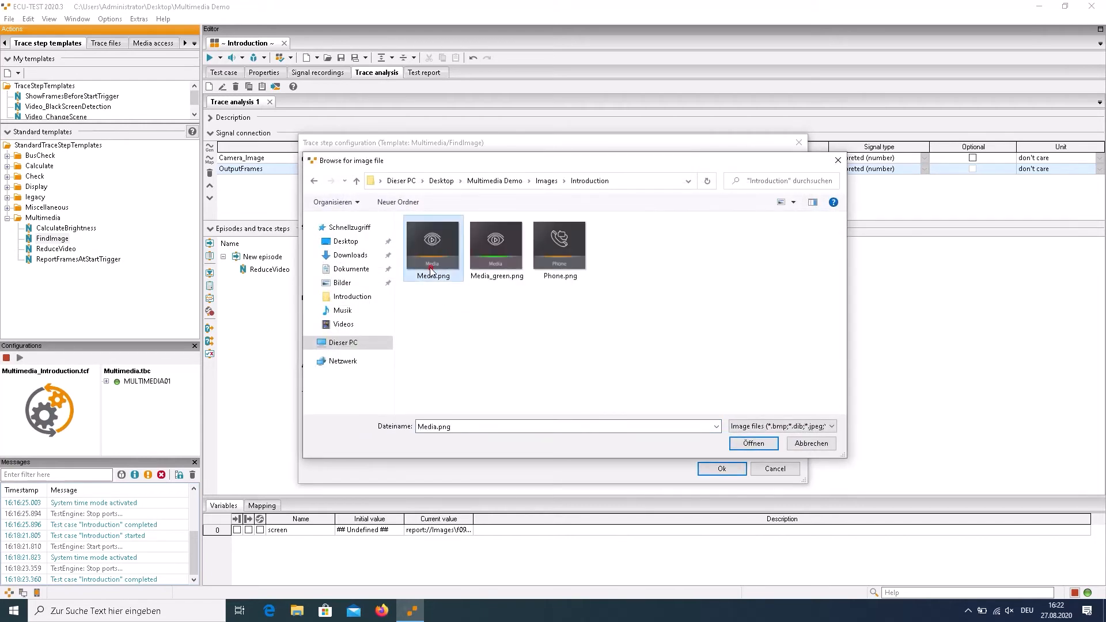
pyautogui.click(755, 443)
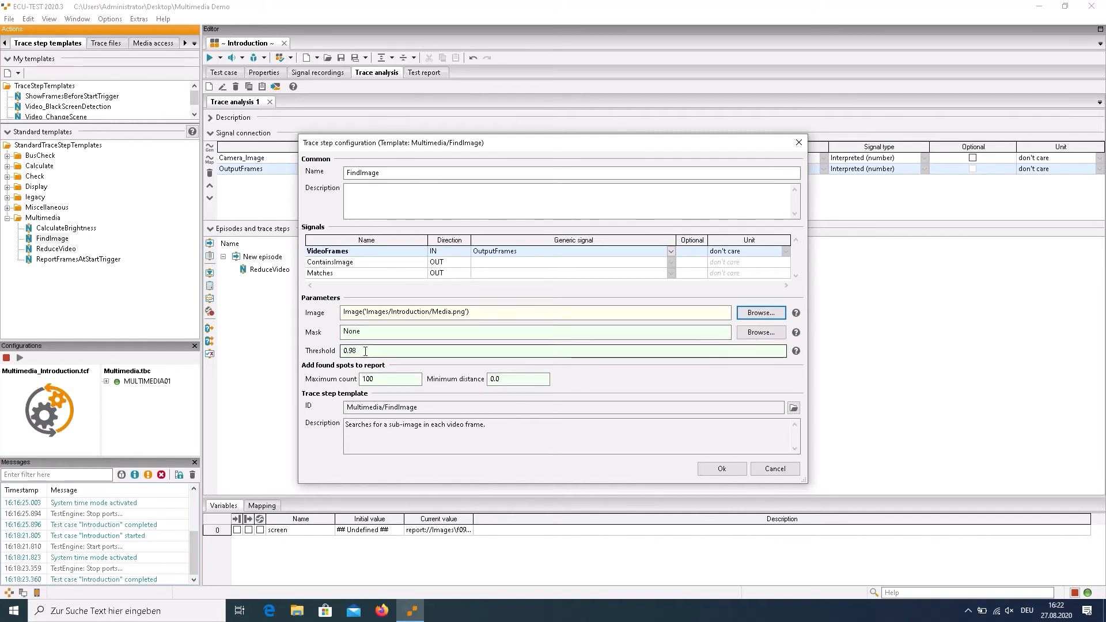
pyautogui.moveTo(368, 351); pyautogui.dragTo(339, 353)
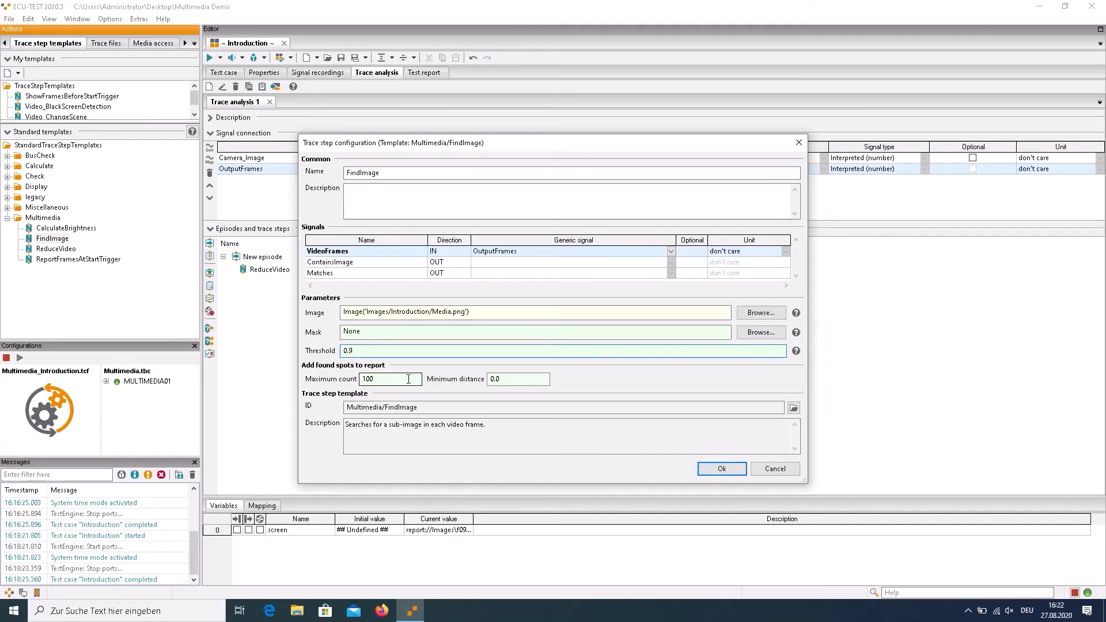
pyautogui.write('5')
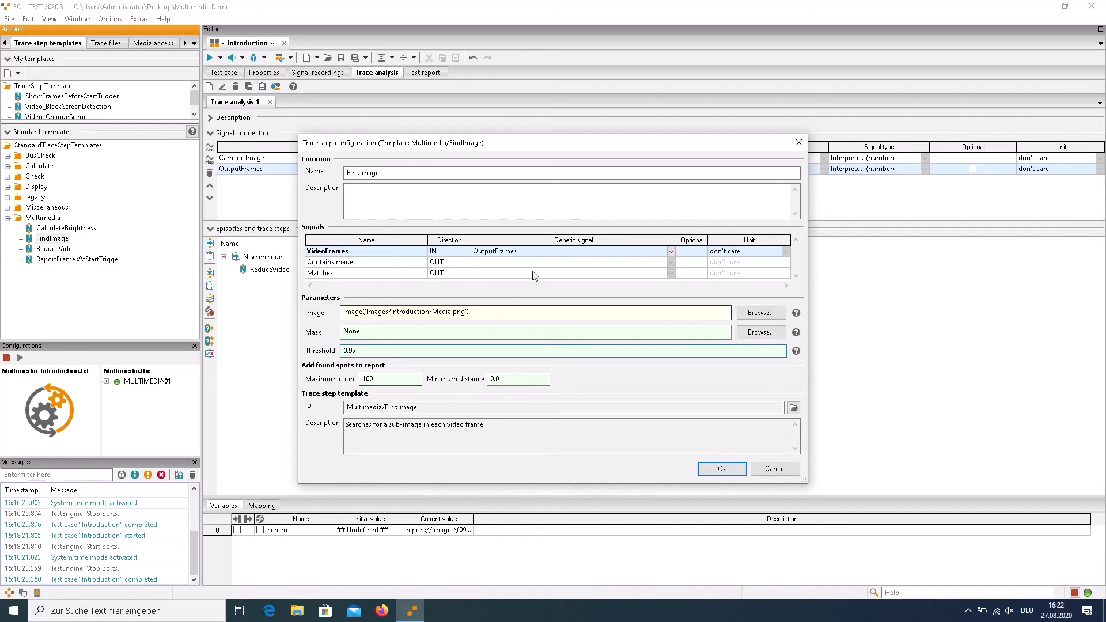
# Create a new generic signal ContainsImage for FindImage's ContainsImage output and accept the step configuration
pyautogui.moveTo(418, 146); pyautogui.dragTo(413, 152)
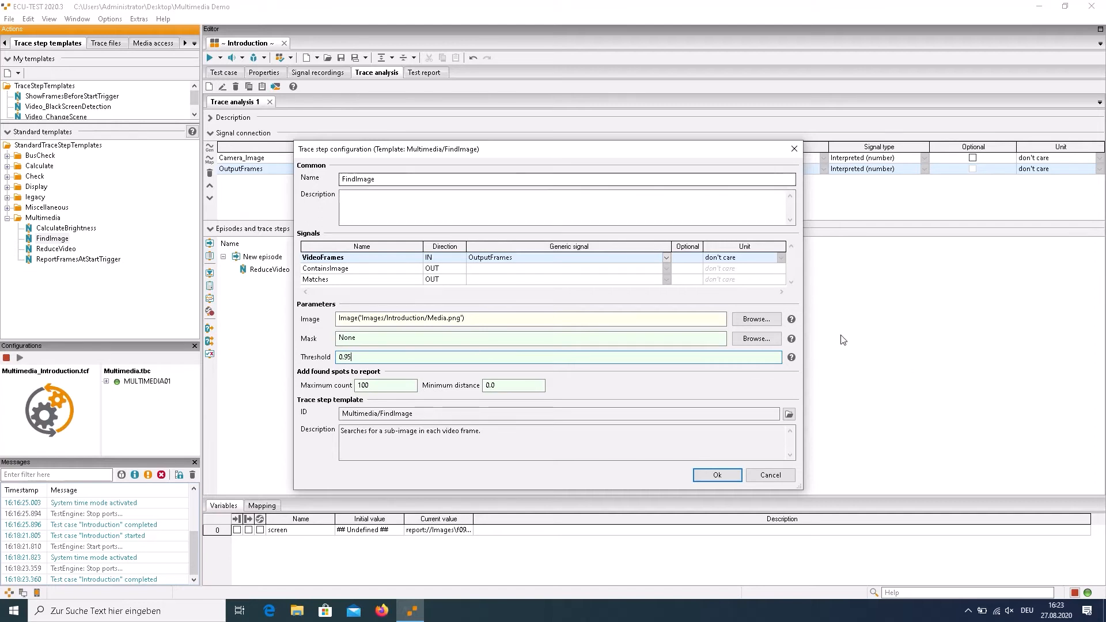
pyautogui.click(667, 269)
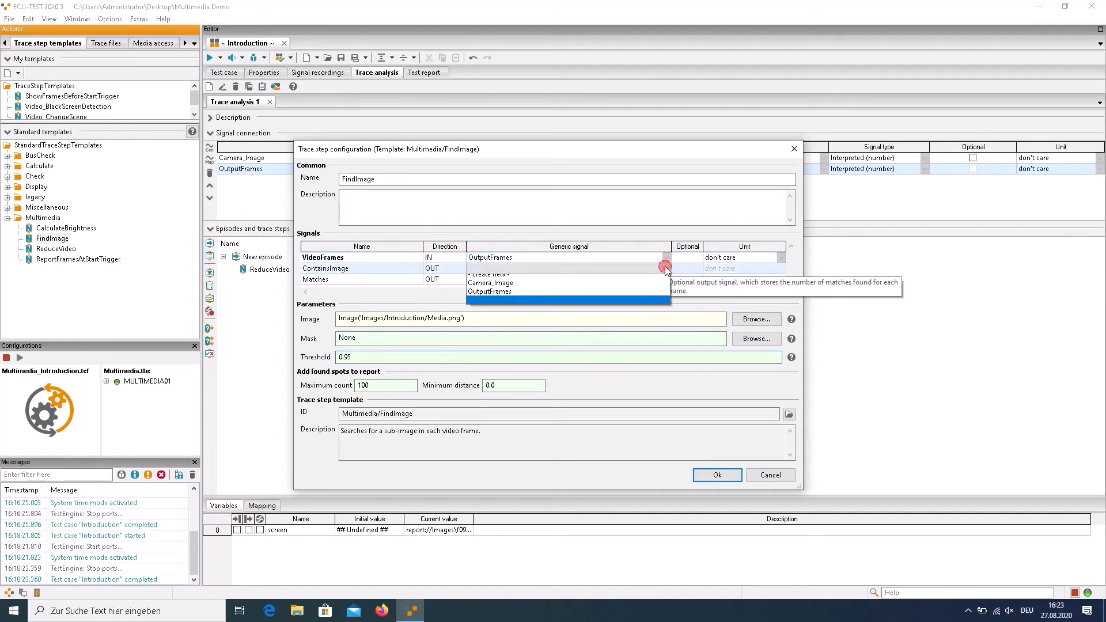
pyautogui.click(659, 282)
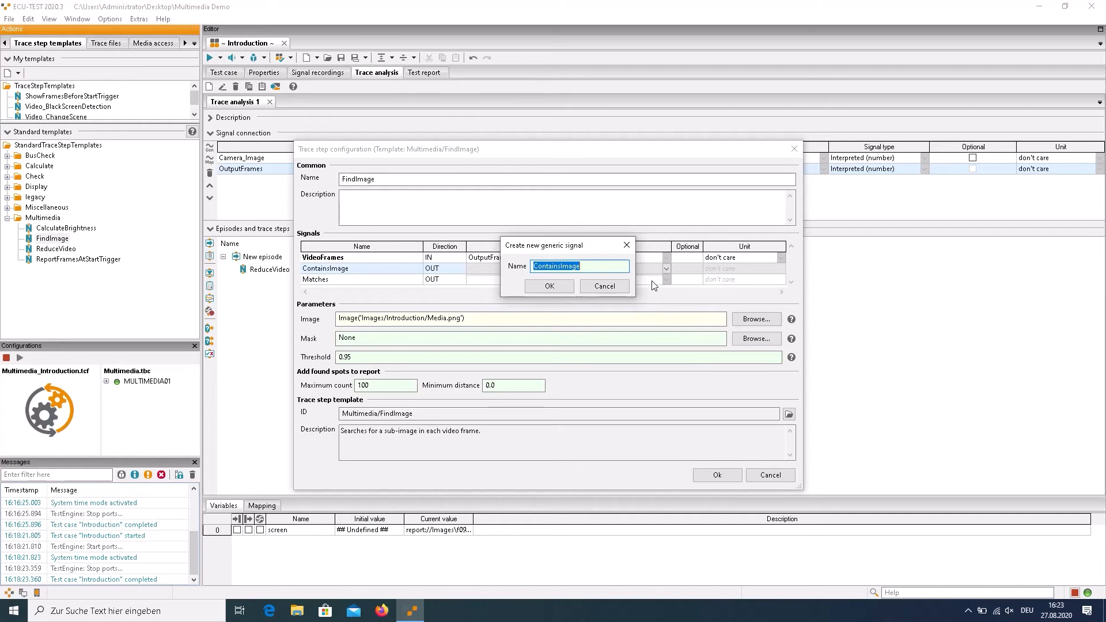
pyautogui.click(551, 284)
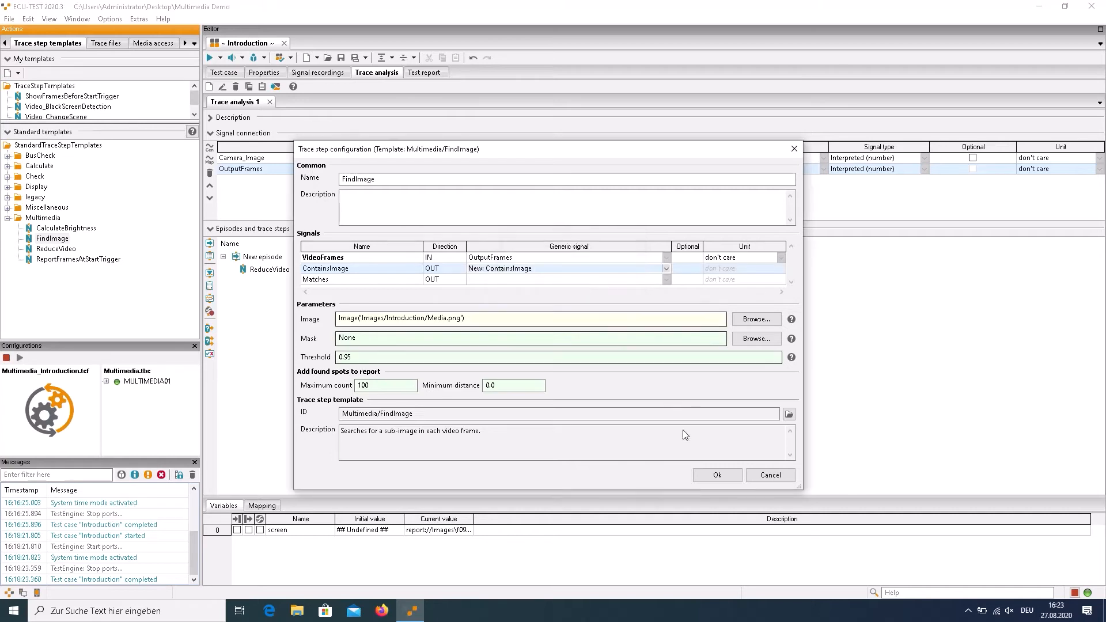
pyautogui.click(717, 477)
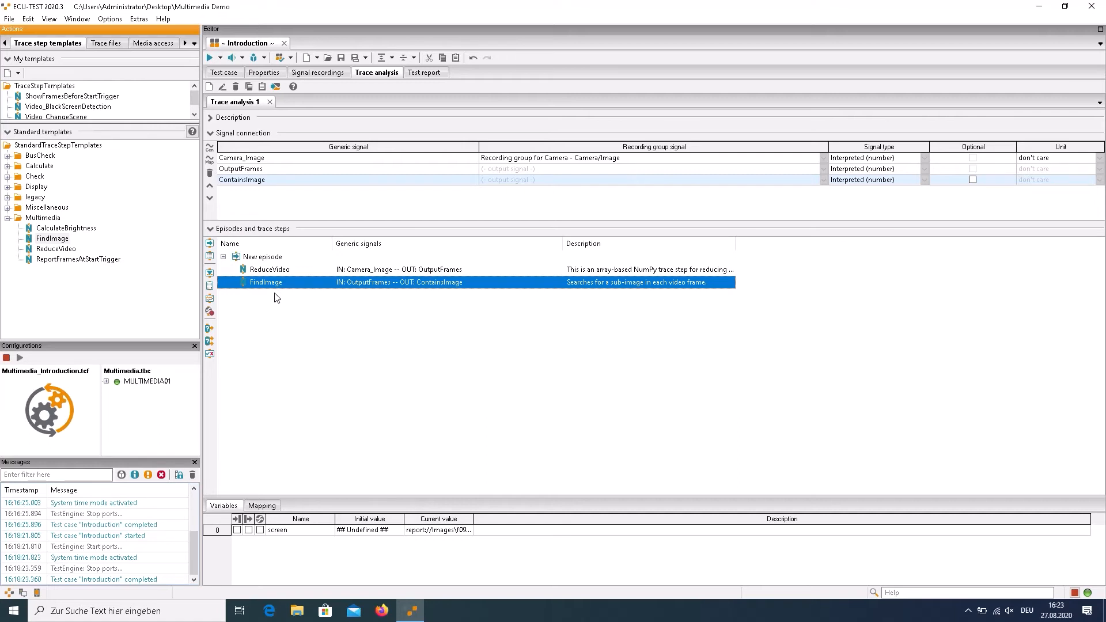
# Add a Calculation step after FindImage that evaluates the expression ContainsImage with the expectation 'Fulfilled at least once'
pyautogui.click(210, 286)
pyautogui.hotkey('ctrl', 'space')
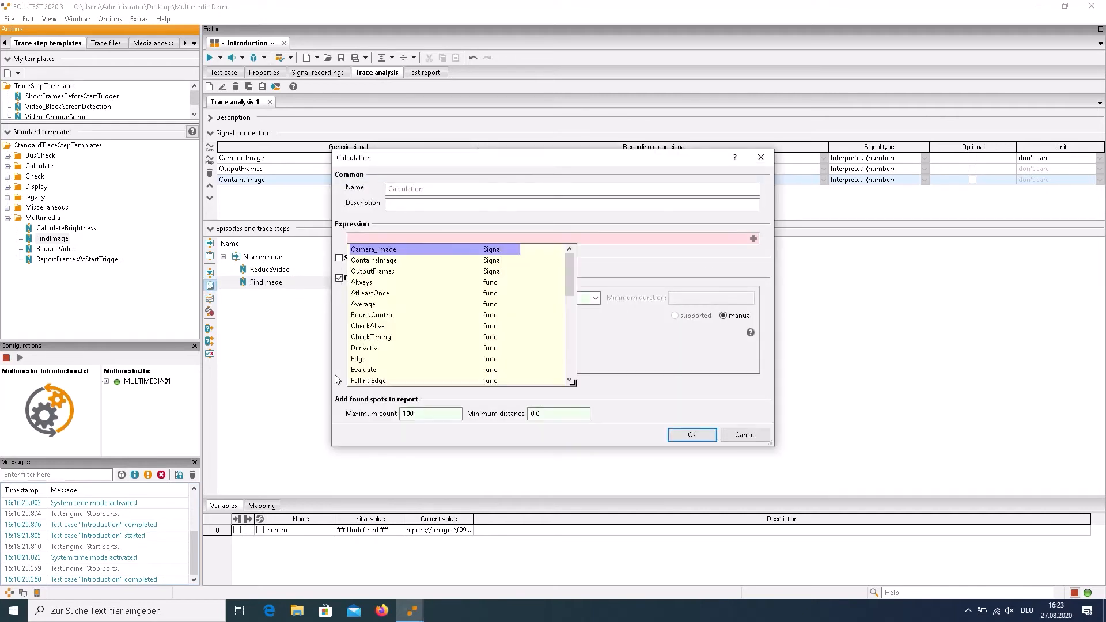
pyautogui.press('Down')
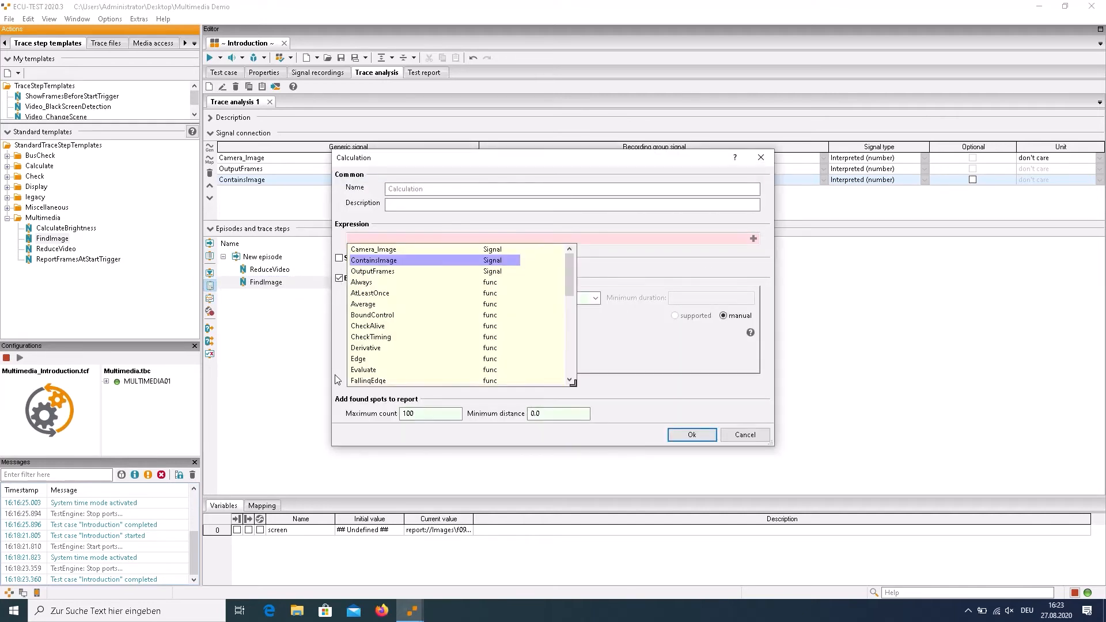
pyautogui.press('Return')
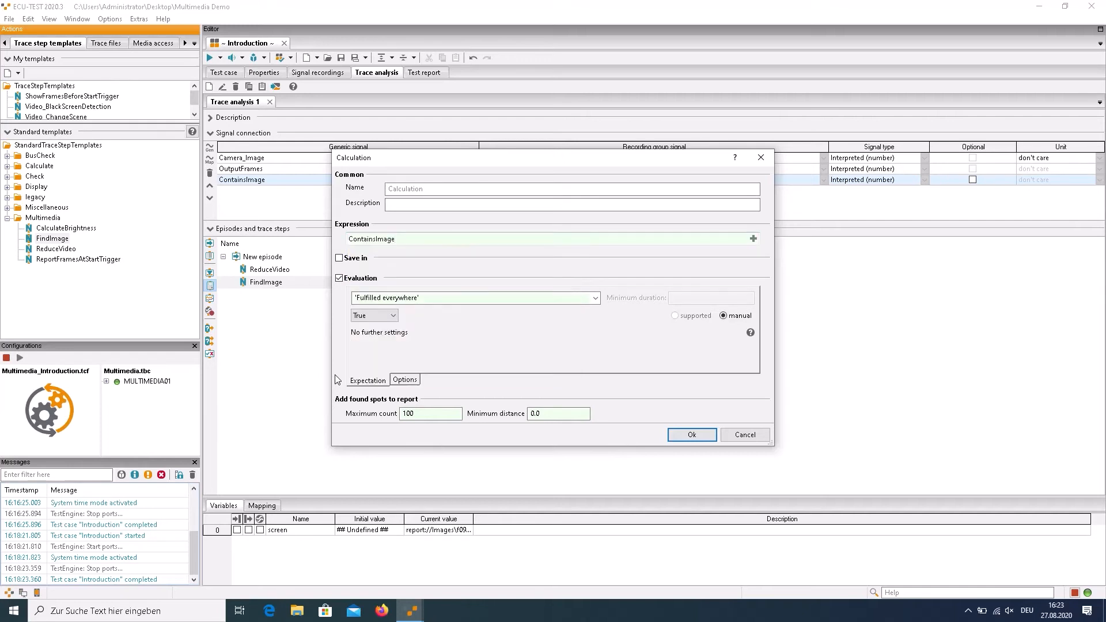
pyautogui.click(597, 300)
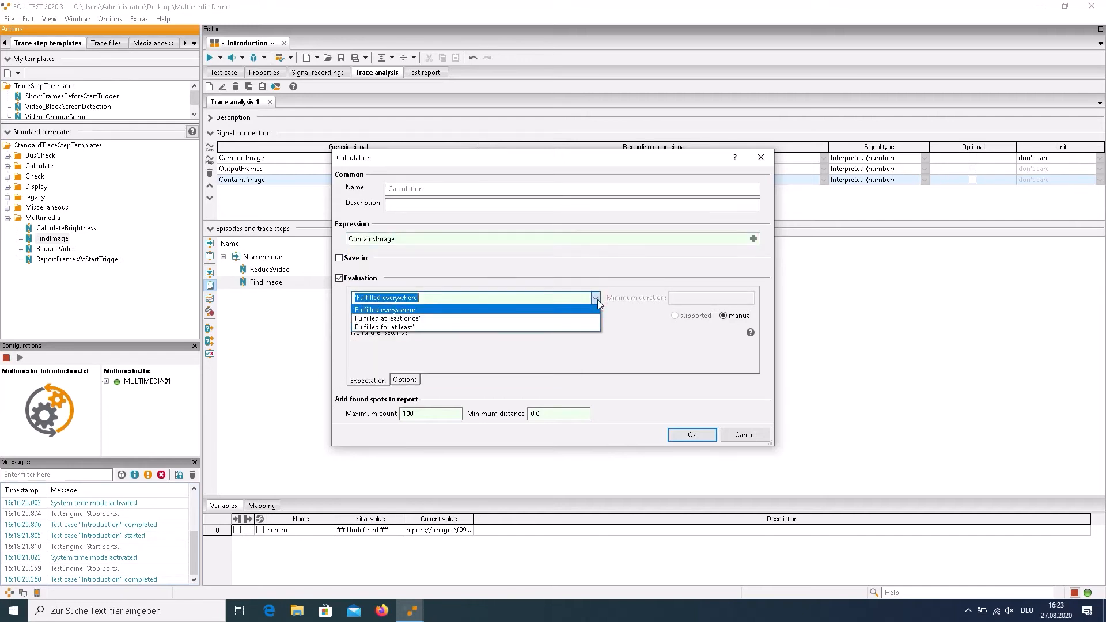
pyautogui.click(397, 320)
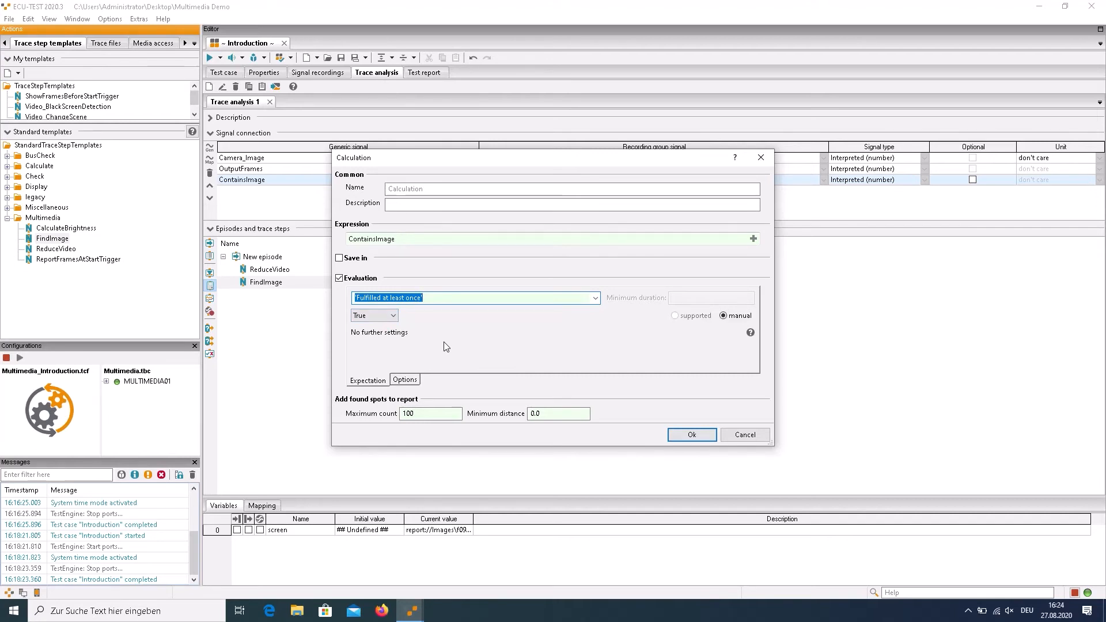
pyautogui.click(687, 439)
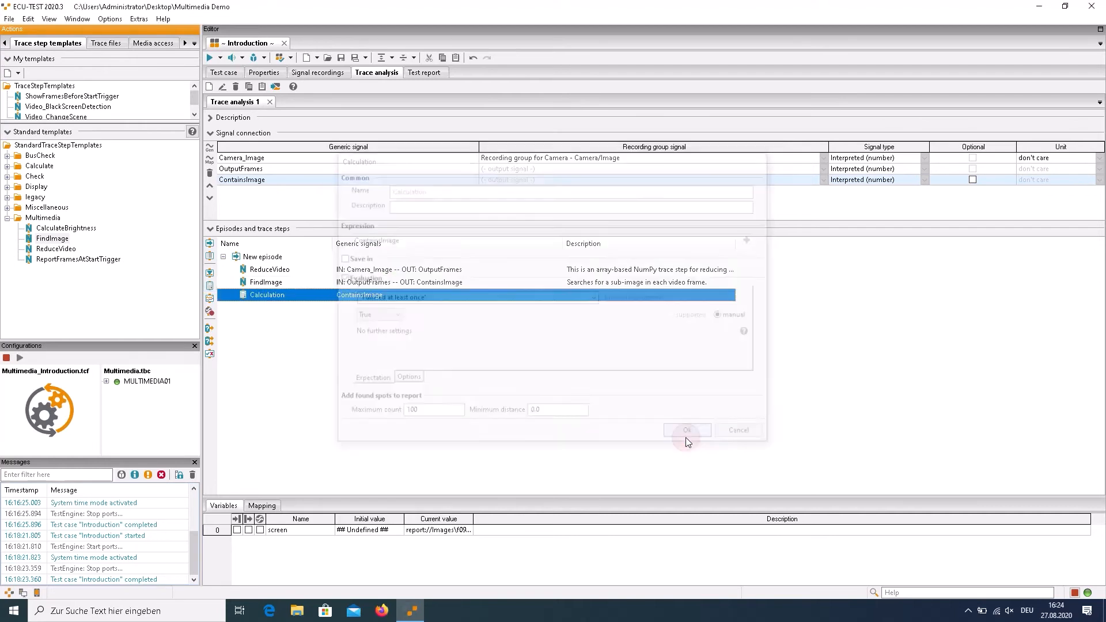
# Run the test case and examine the Calculation step's result under analysis job Job_1 in the test report
pyautogui.click(211, 58)
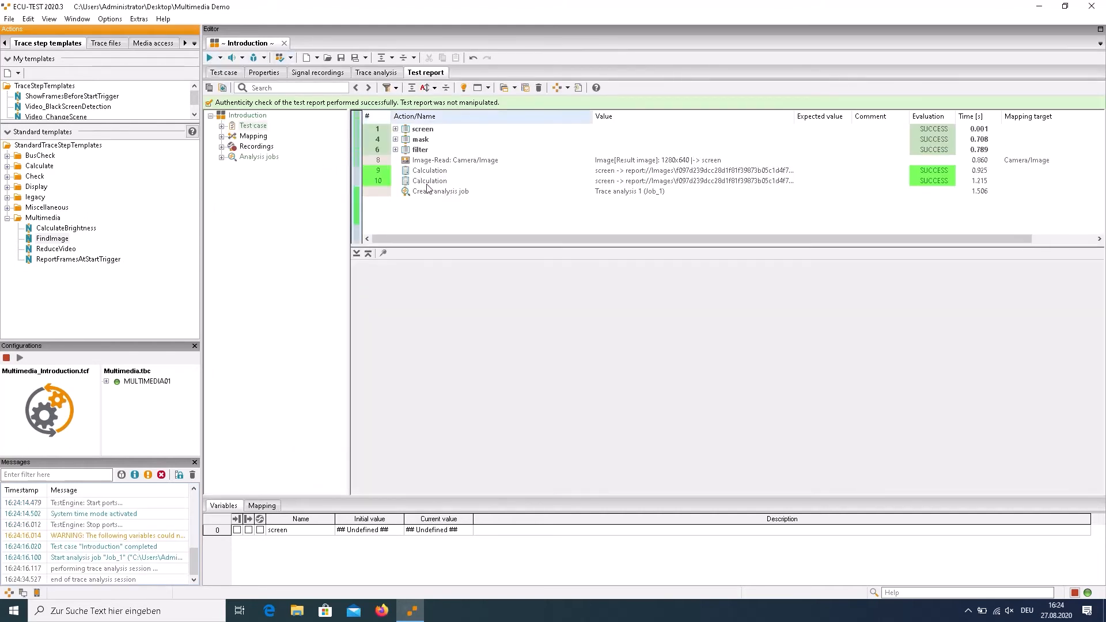
pyautogui.click(220, 158)
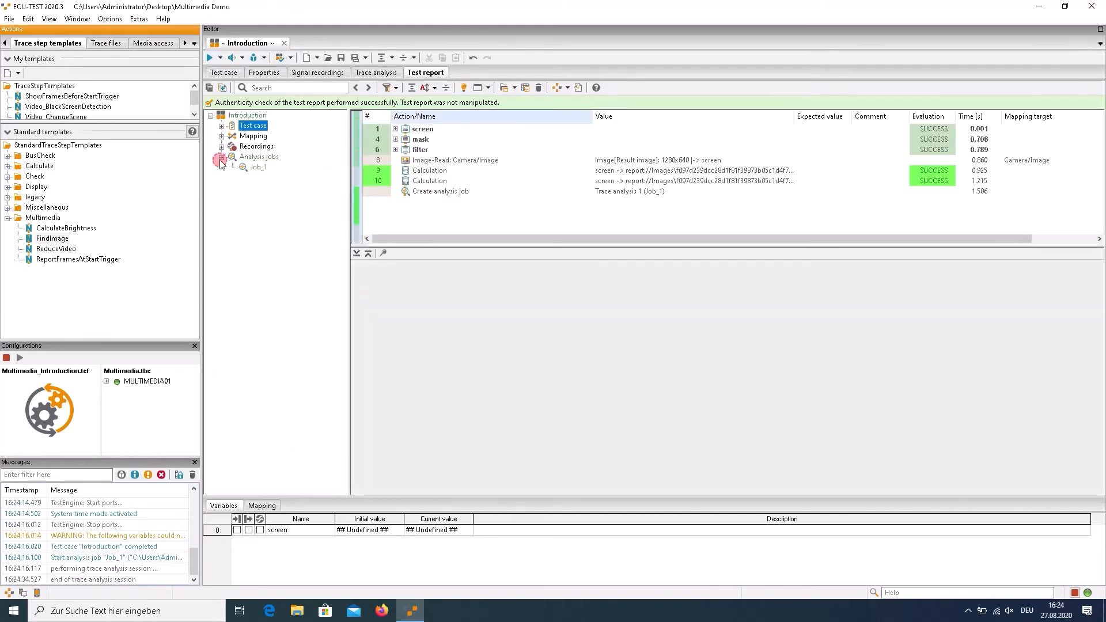
pyautogui.click(257, 167)
pyautogui.click(414, 129)
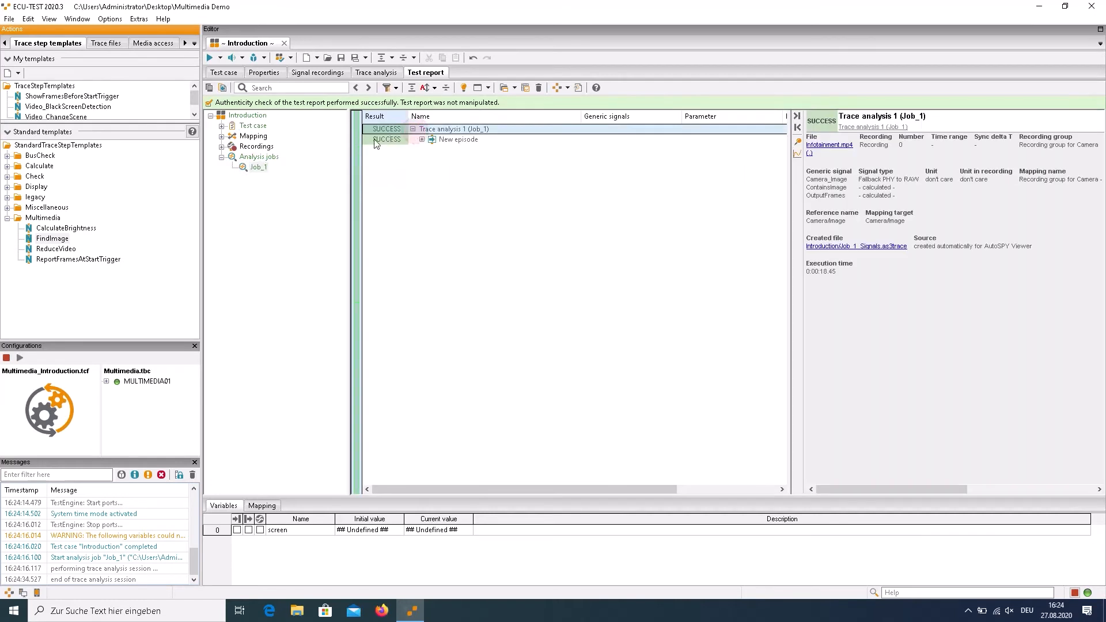
pyautogui.click(422, 141)
pyautogui.click(452, 172)
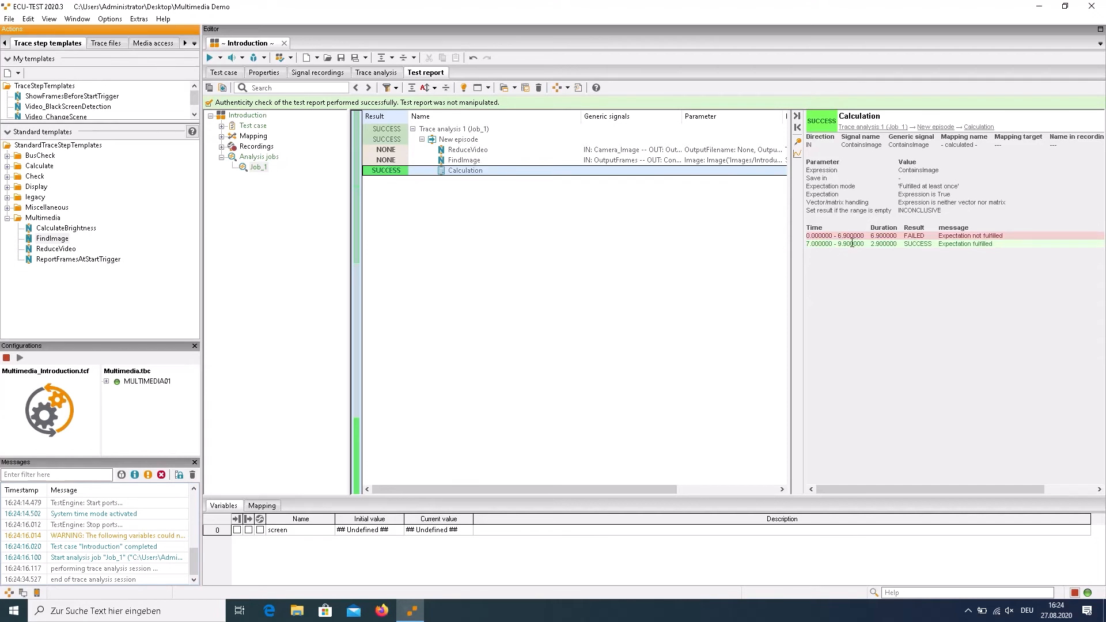
# Open the Calculation results in AutoSPY Viewer, display OutputFrames with ContainsImage, examine the frames around 7 s, and close the viewer
pyautogui.click(798, 157)
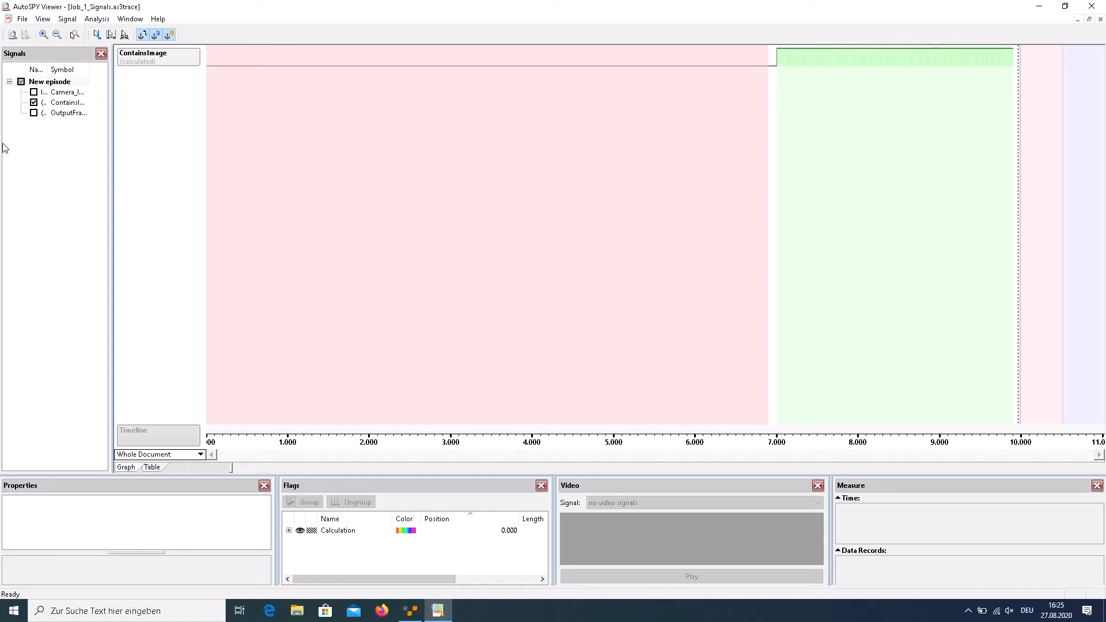
pyautogui.click(33, 113)
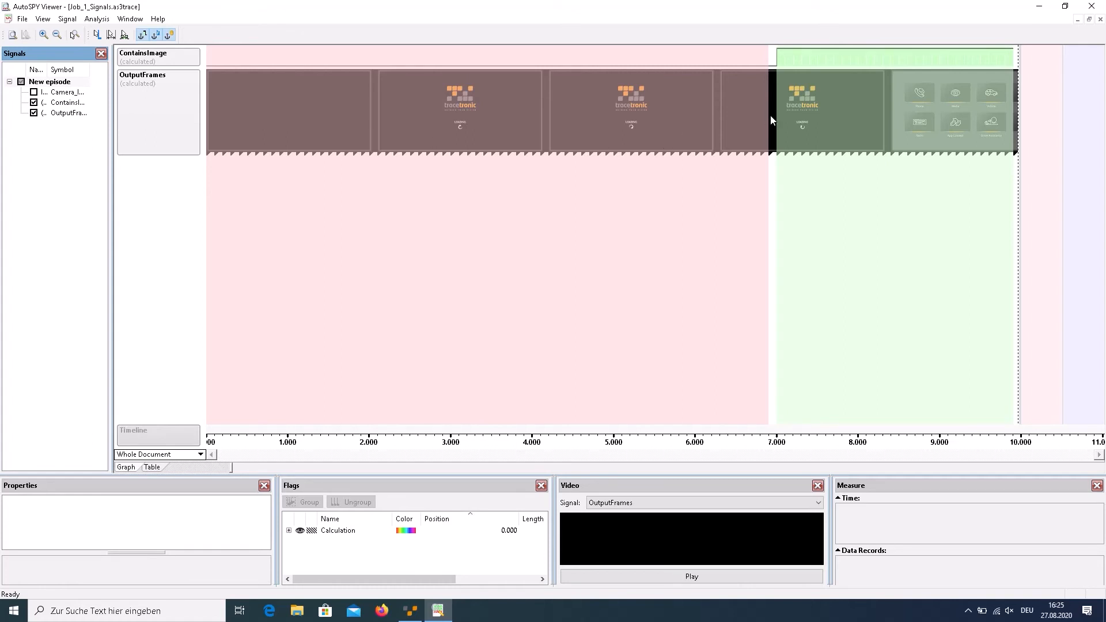
pyautogui.scroll(3, 772, 120)
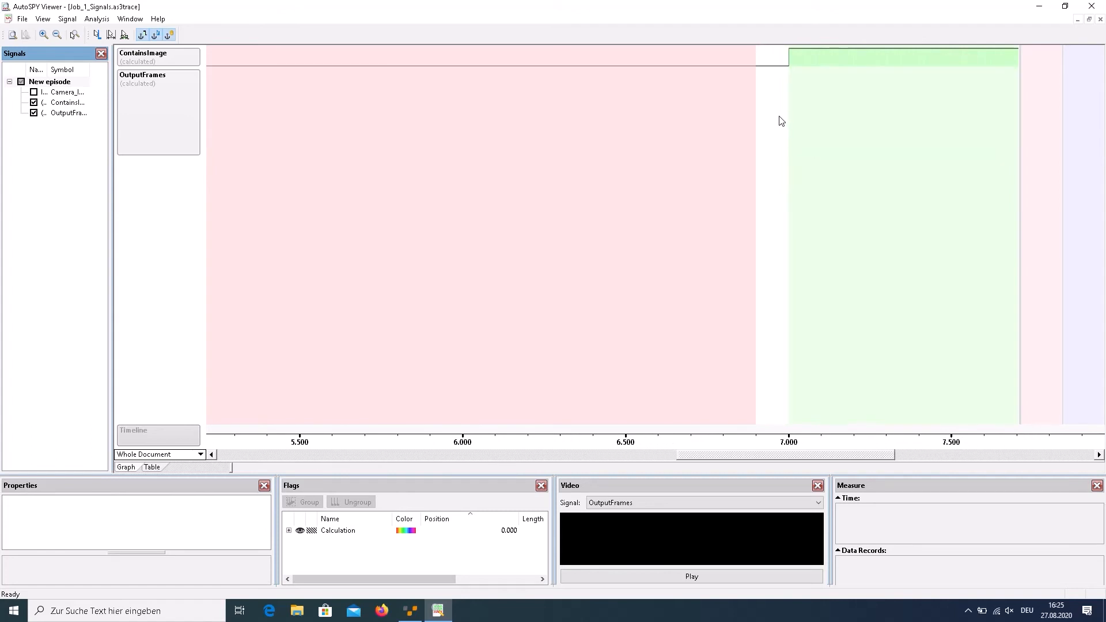
pyautogui.scroll(2, 782, 122)
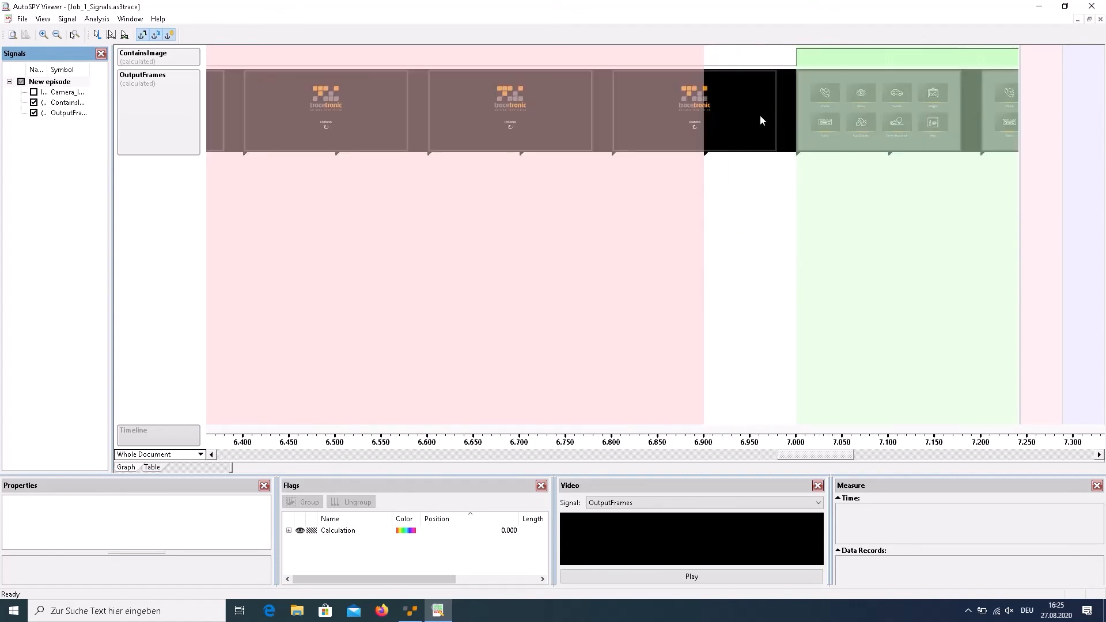
pyautogui.scroll(1, 759, 119)
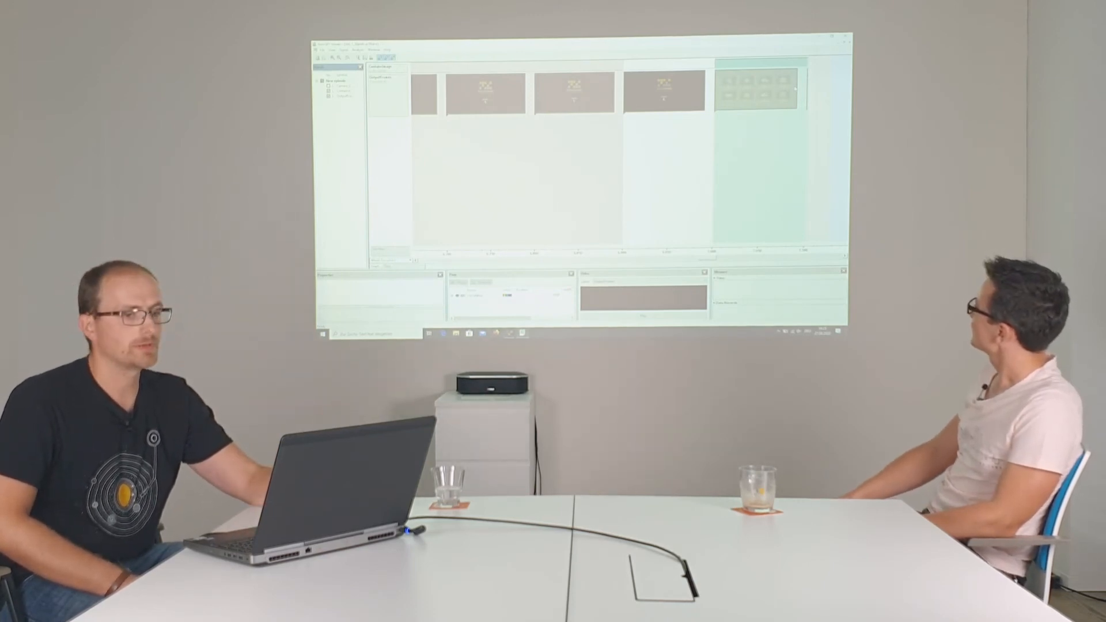
pyautogui.click(845, 36)
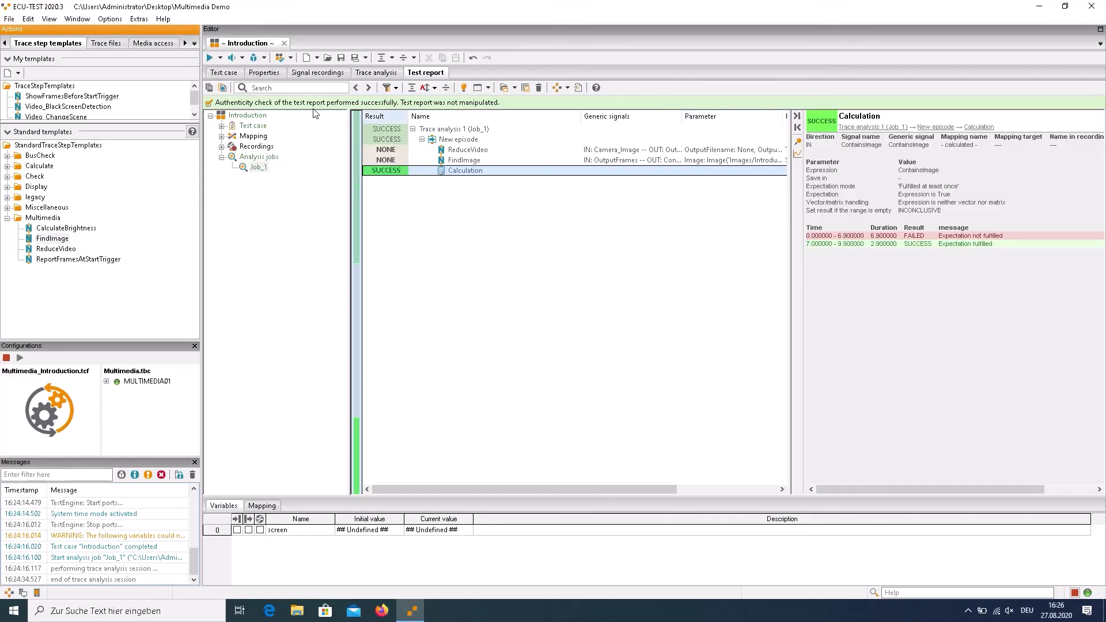
# Group the last Image-Read step and the two Calculation steps after it in the test case into a block named multi
pyautogui.click(224, 73)
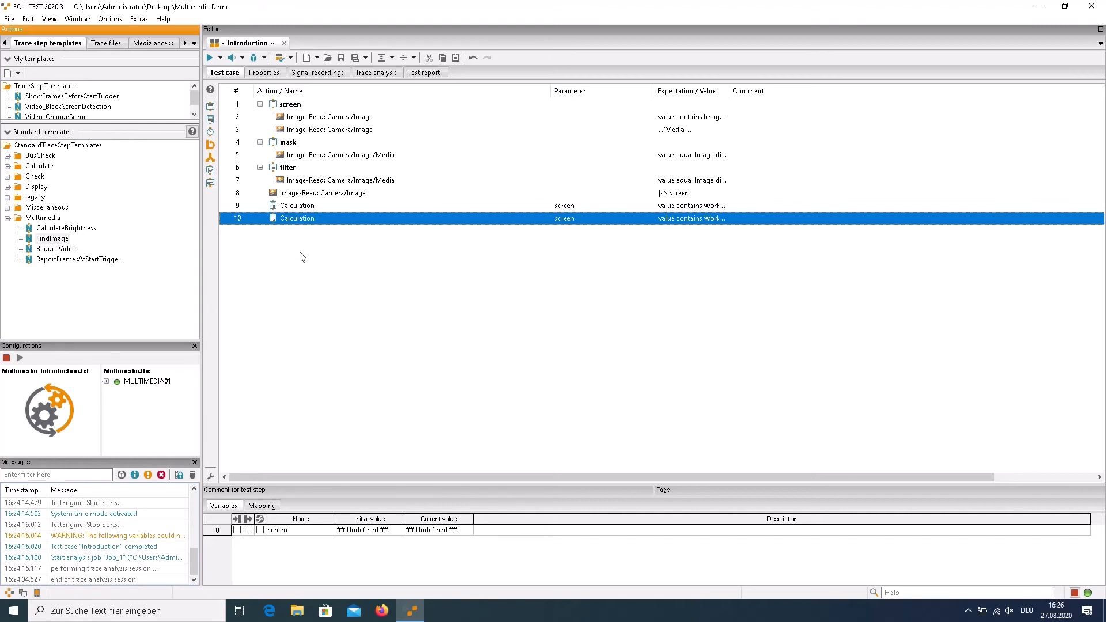
pyautogui.click(293, 193)
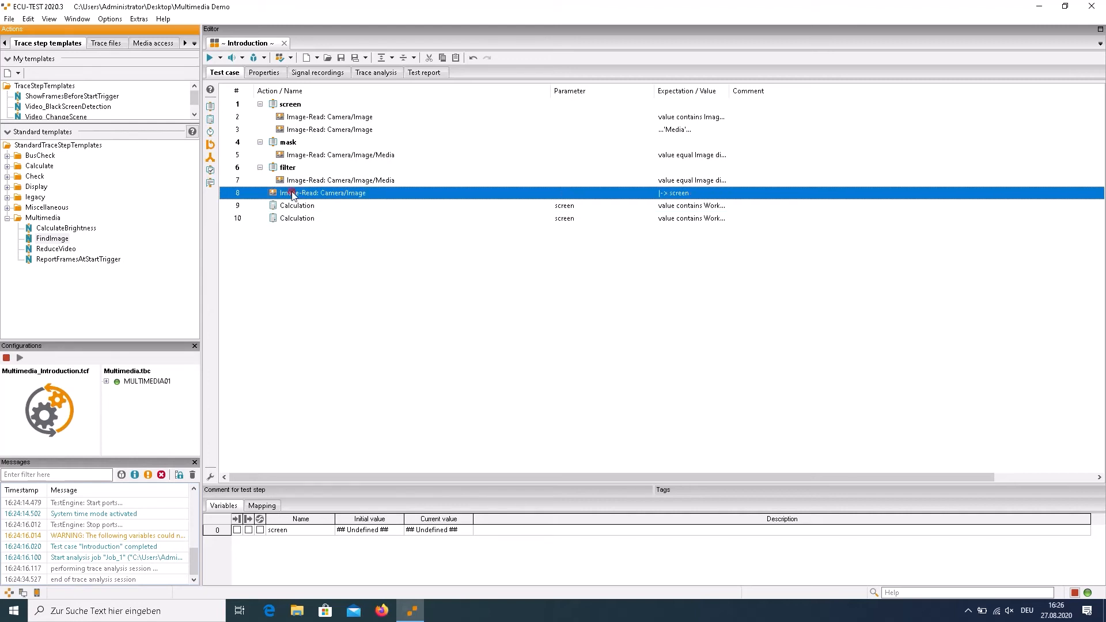
pyautogui.keyDown('shift'); pyautogui.click(282, 222); pyautogui.keyUp('shift')
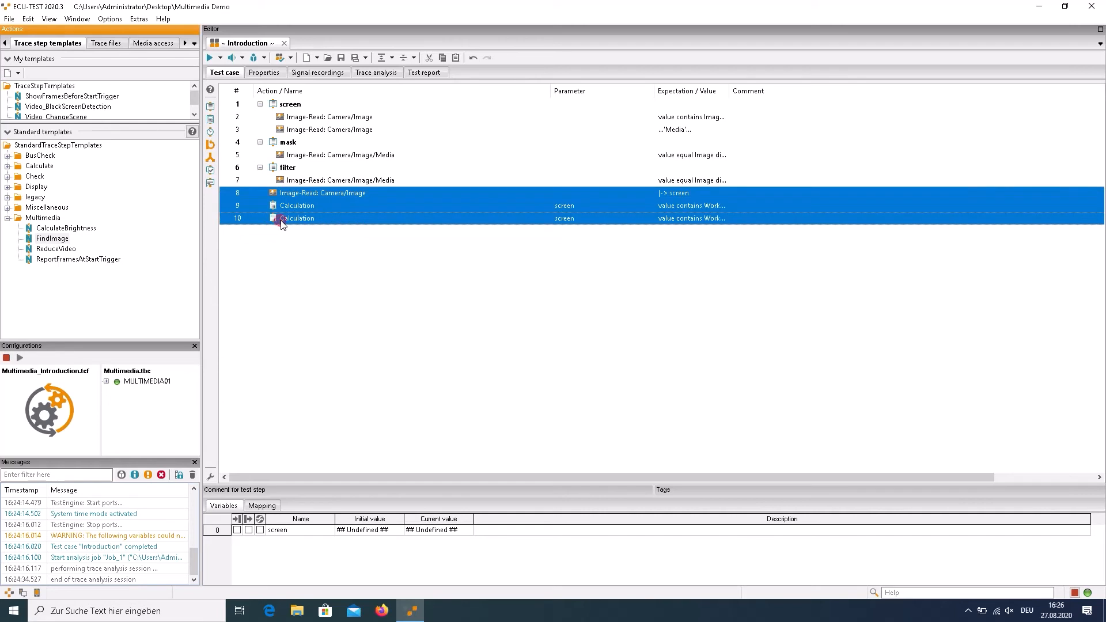
pyautogui.click(211, 107)
pyautogui.write('mul')
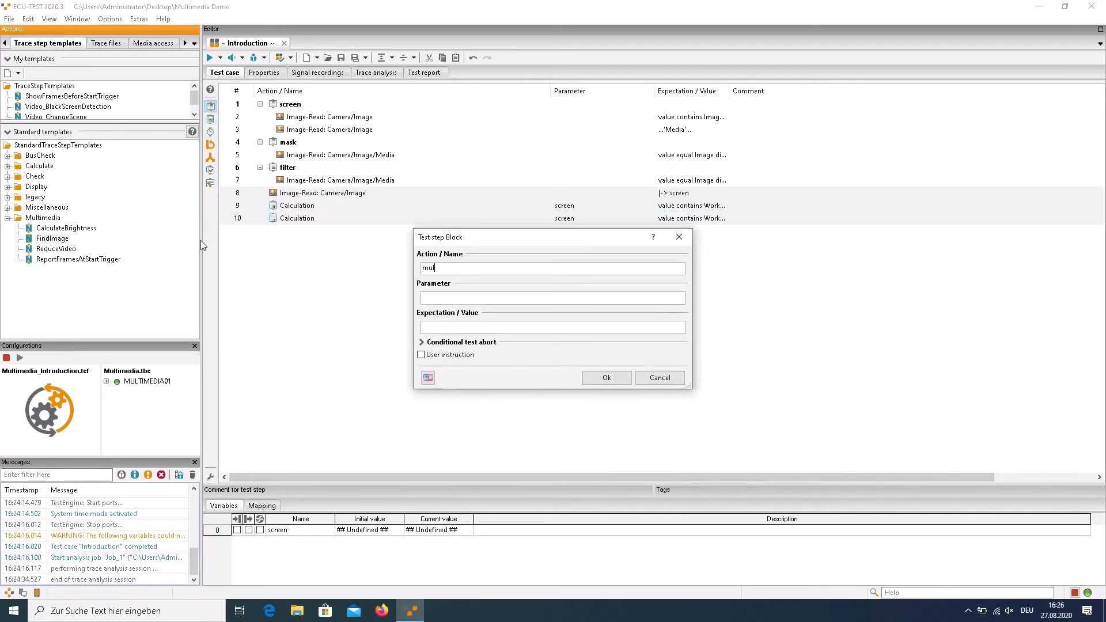
pyautogui.write('ti')
pyautogui.press('Return')
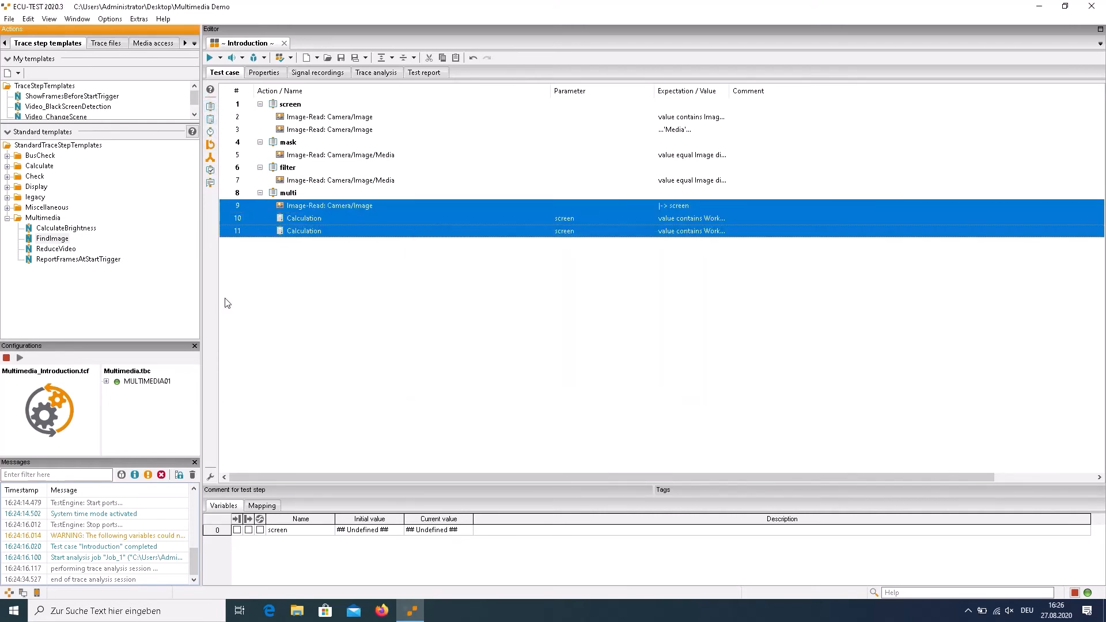
pyautogui.click(265, 293)
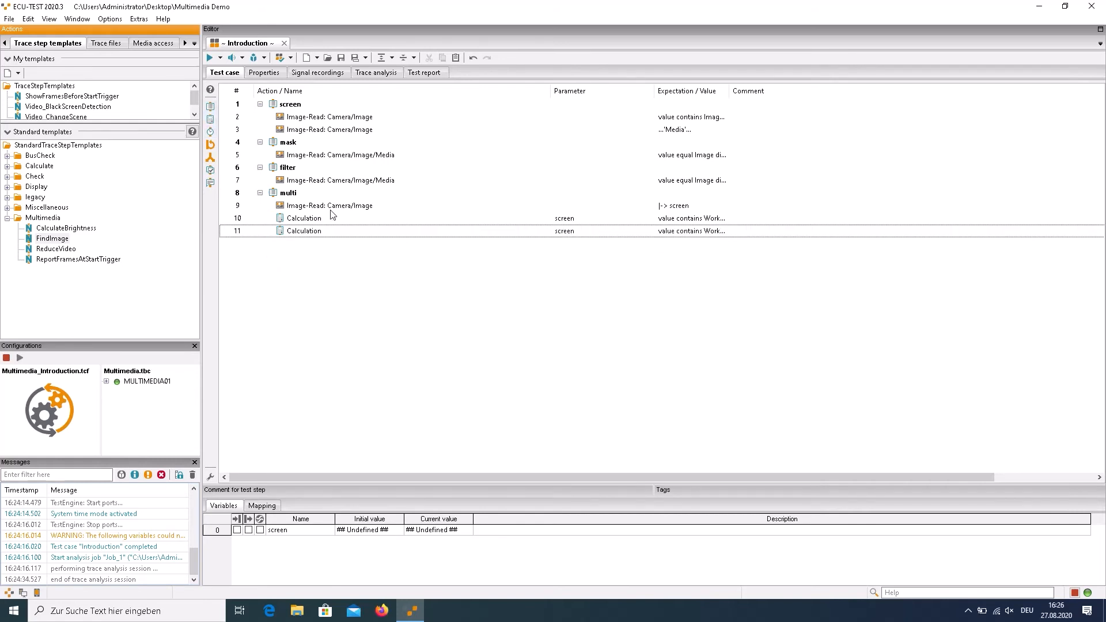
# Add a Calculation step with the expression screen.FindText('on') at the end of the test case, after the multi block
pyautogui.click(669, 206)
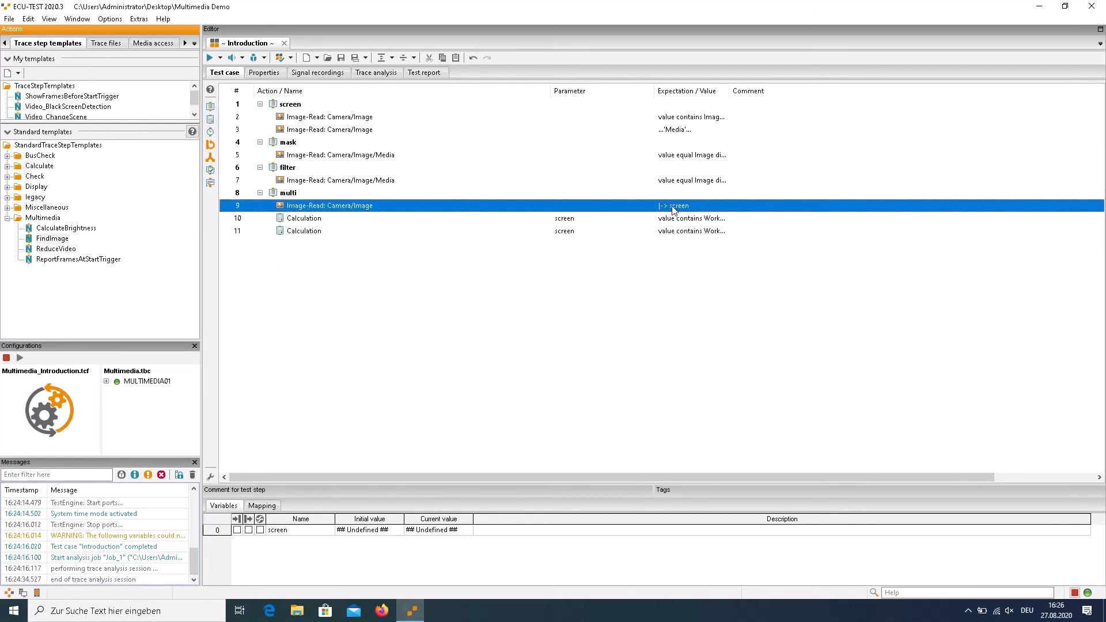
pyautogui.click(245, 294)
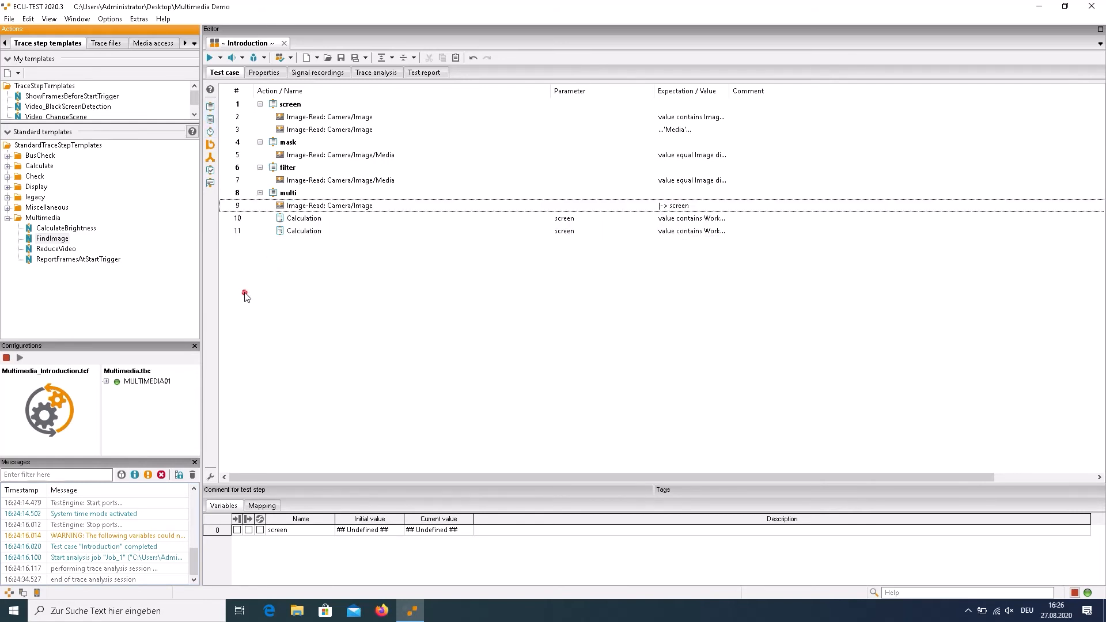
pyautogui.click(211, 121)
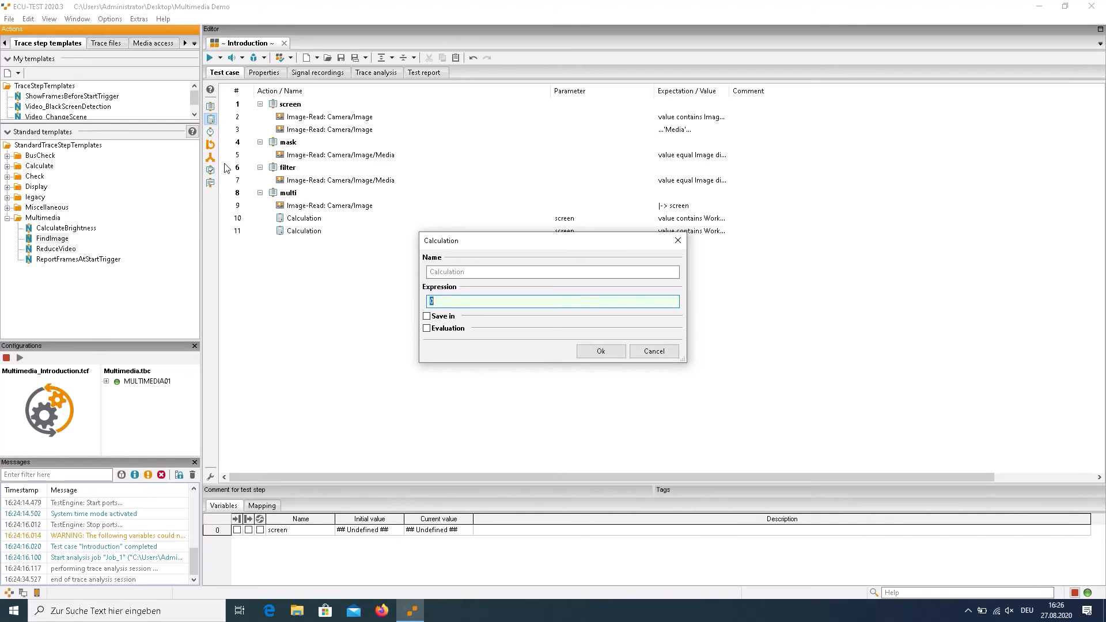
pyautogui.write('screen.')
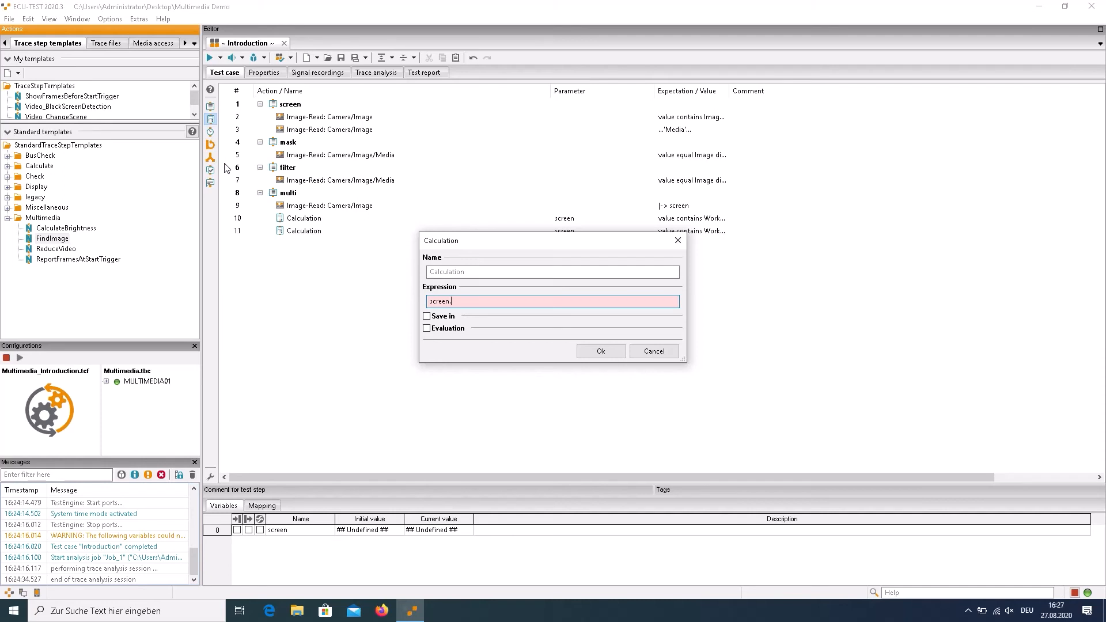
pyautogui.write('Find')
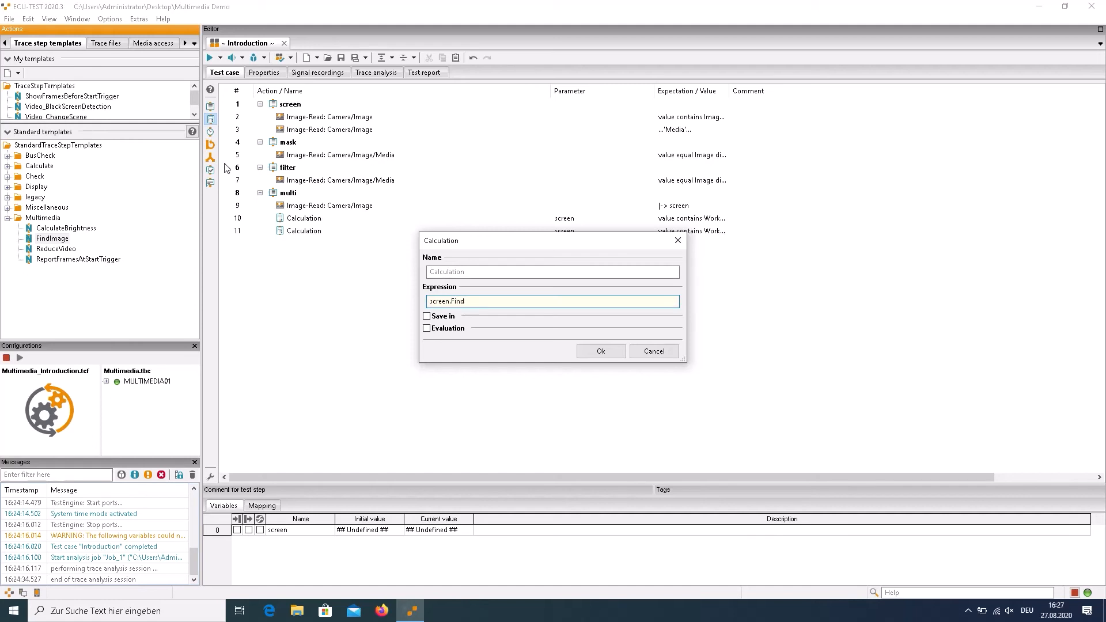
pyautogui.write('Text')
pyautogui.write('()')
pyautogui.write('"')
pyautogui.write('on')
pyautogui.moveTo(483, 300)
pyautogui.click(599, 351)
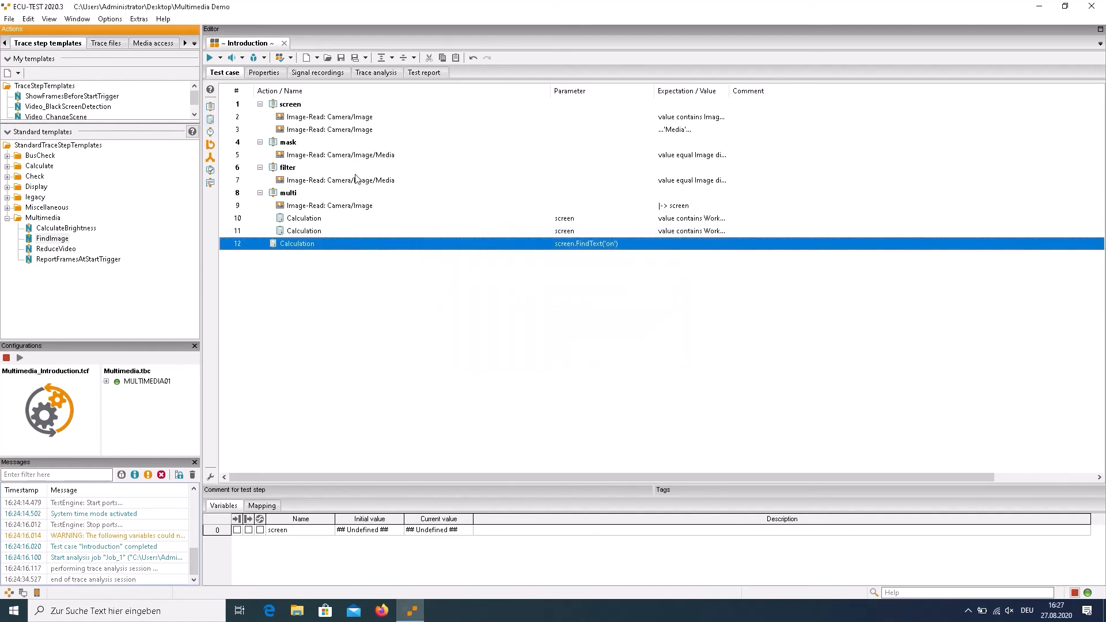
# Run only the test case without trace analysis, examine the FindText('on') result and its found-matches image, and close the image
pyautogui.click(220, 59)
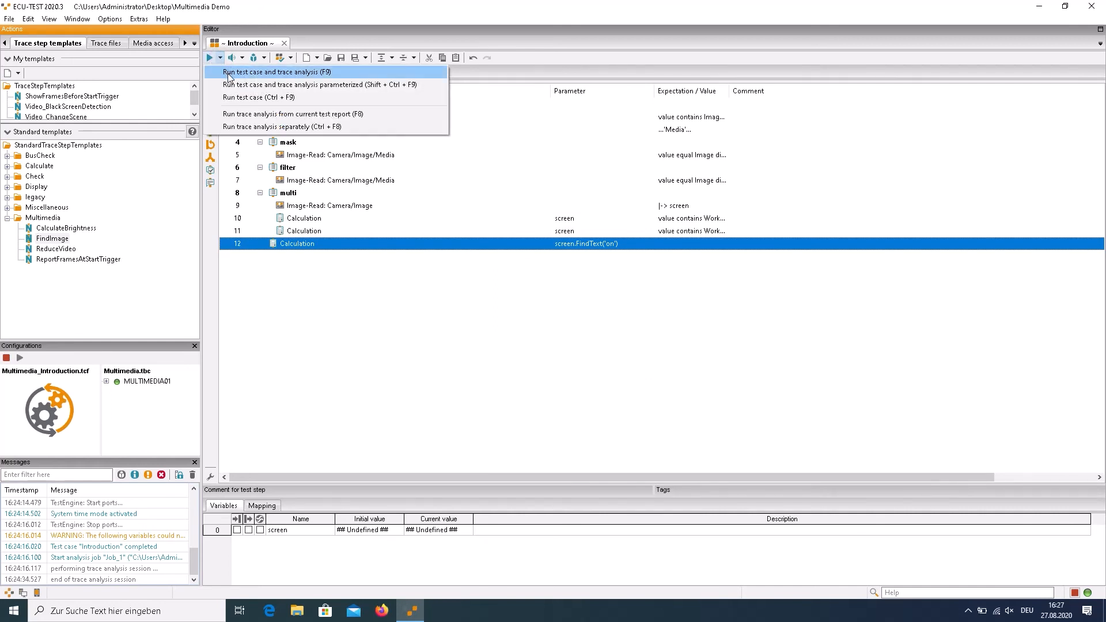
pyautogui.click(233, 97)
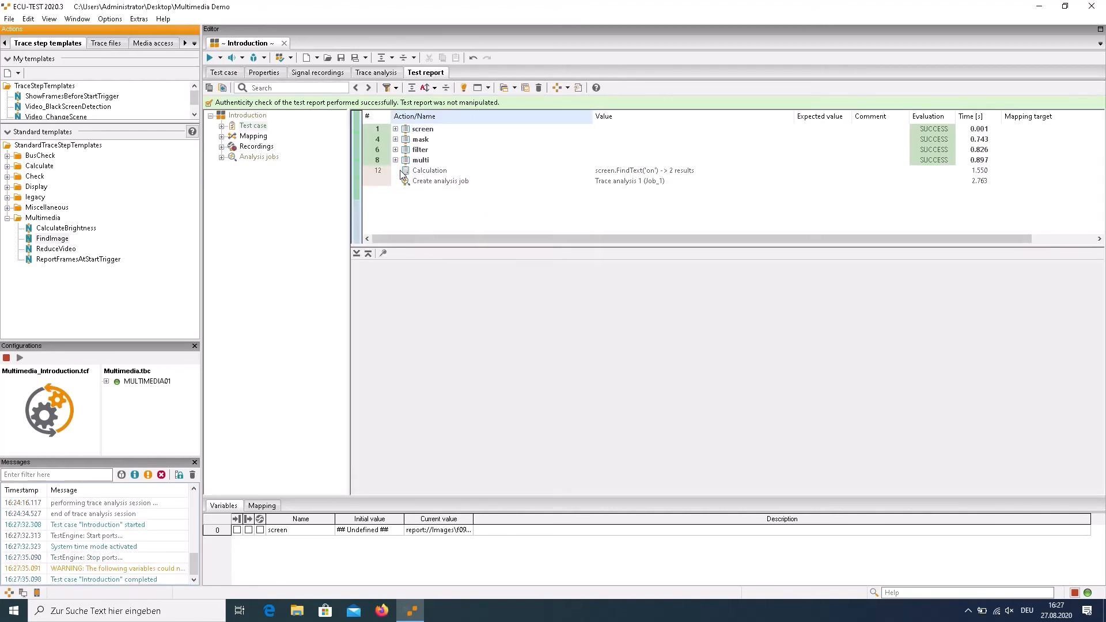
pyautogui.click(426, 171)
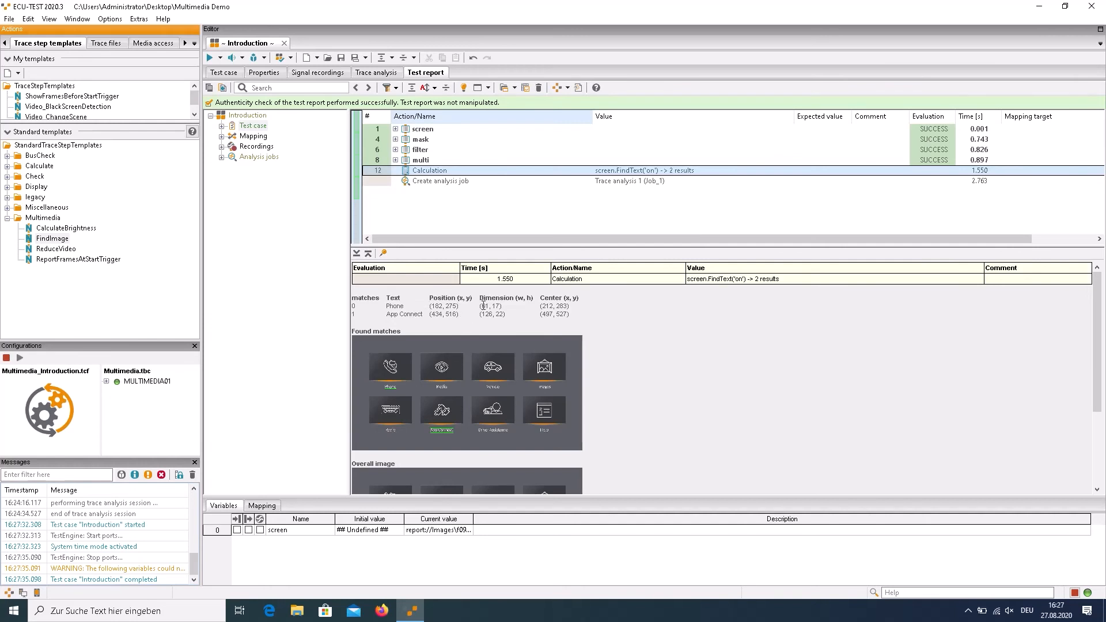
pyautogui.doubleClick(456, 358)
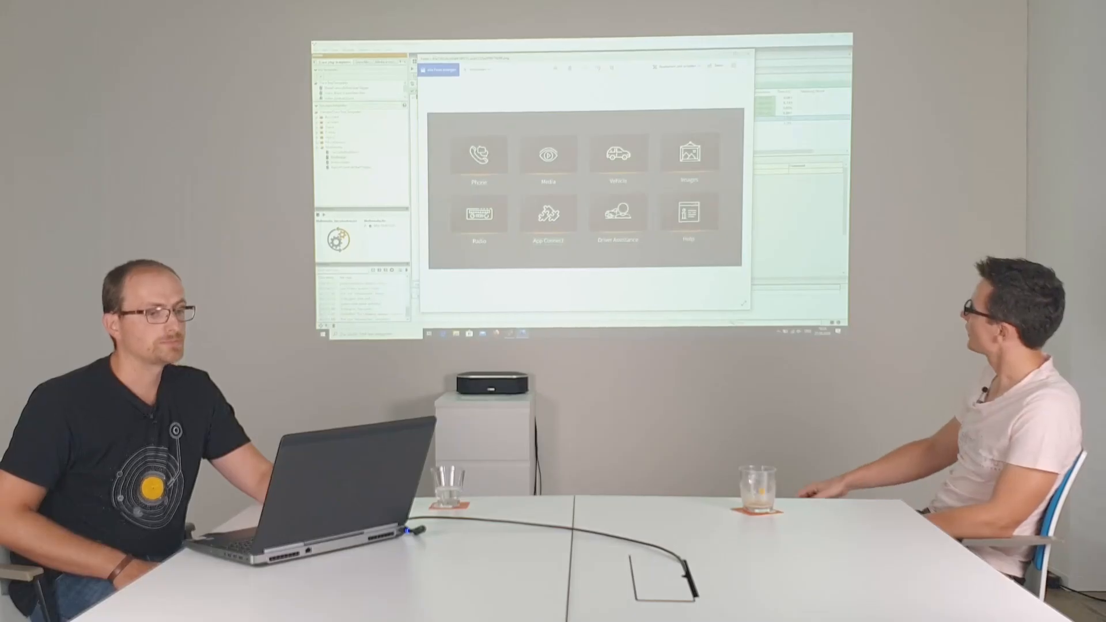
pyautogui.click(747, 54)
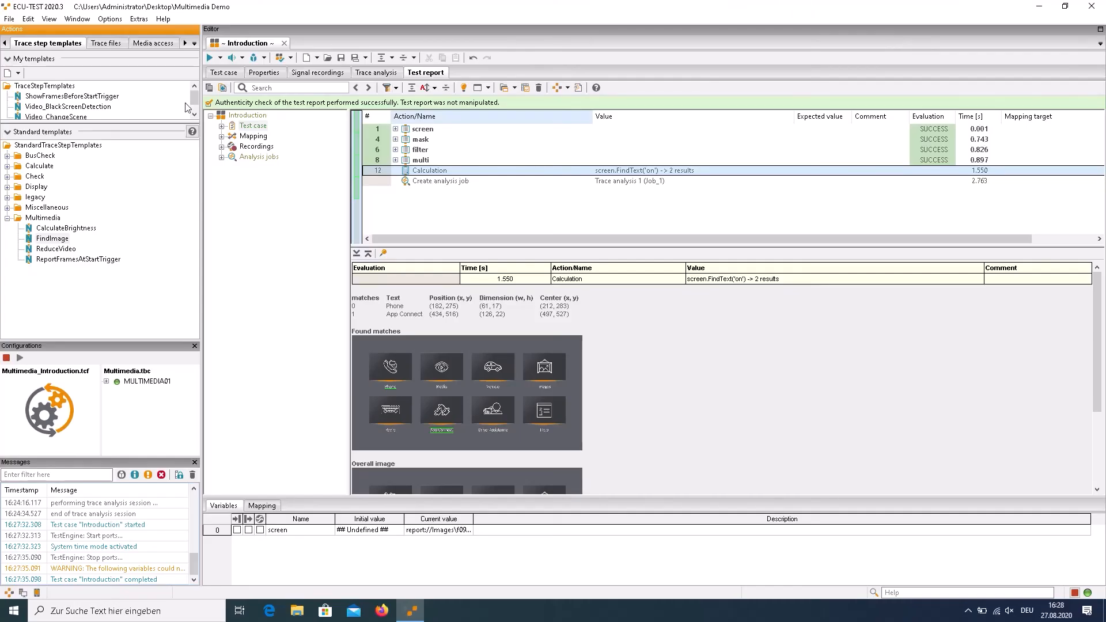
# Duplicate the FindText Calculation step in the test case and set the copy's expression to screen.FindText(threshold=0.8)
pyautogui.click(220, 73)
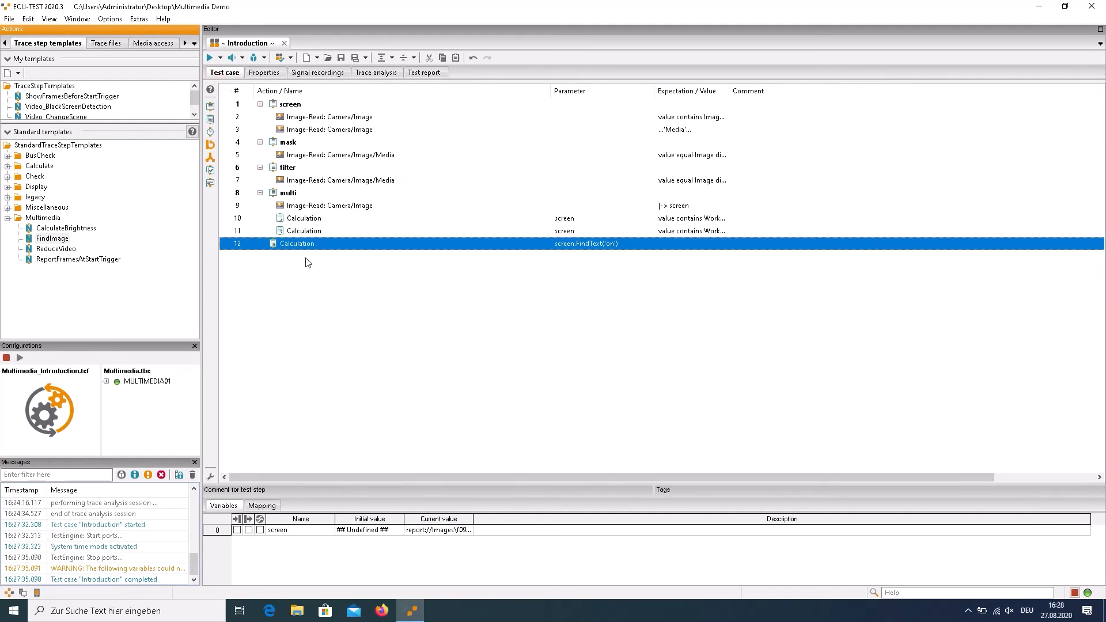
pyautogui.hotkey('ctrl', 'v')
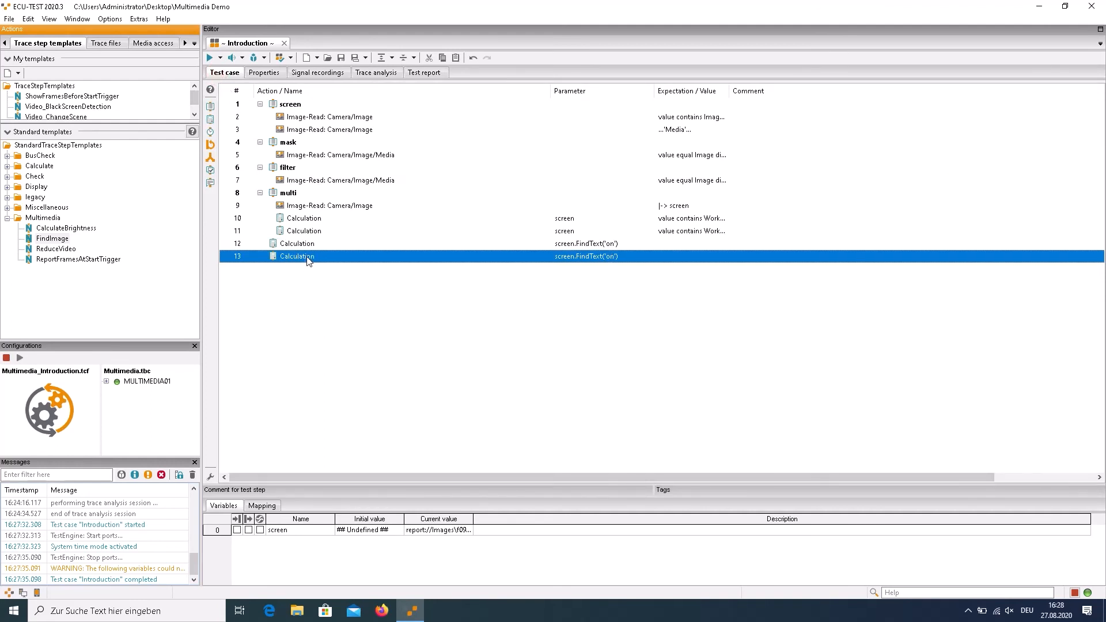
pyautogui.doubleClick(309, 256)
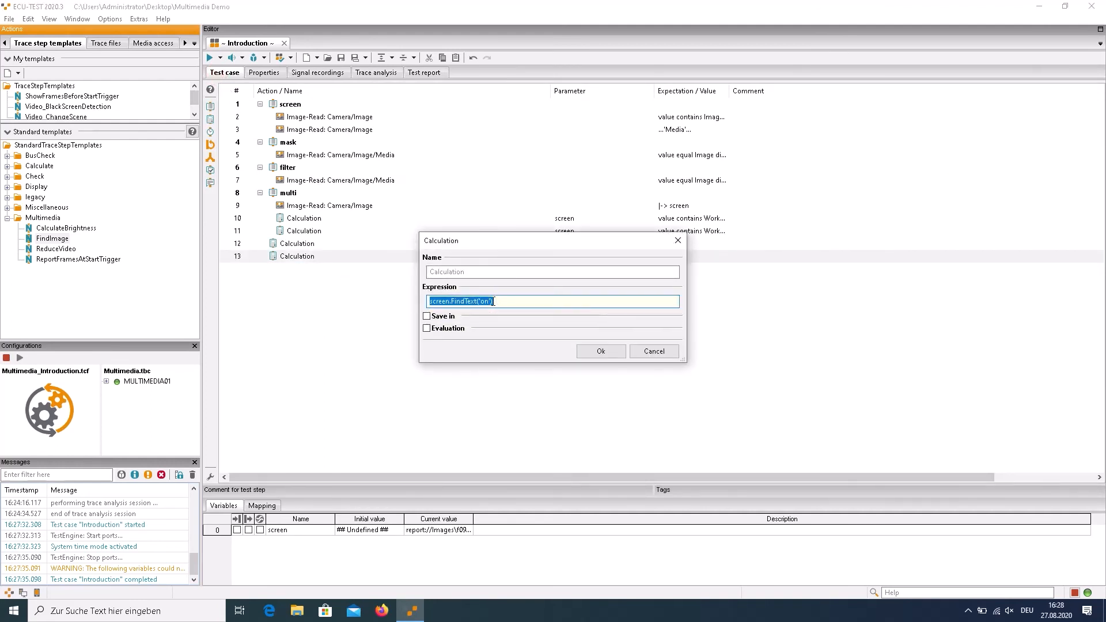
pyautogui.click(488, 305)
pyautogui.press('BackSpace')
pyautogui.press('BackSpace')
pyautogui.press('BackSpace')
pyautogui.press('BackSpace')
pyautogui.write("'")
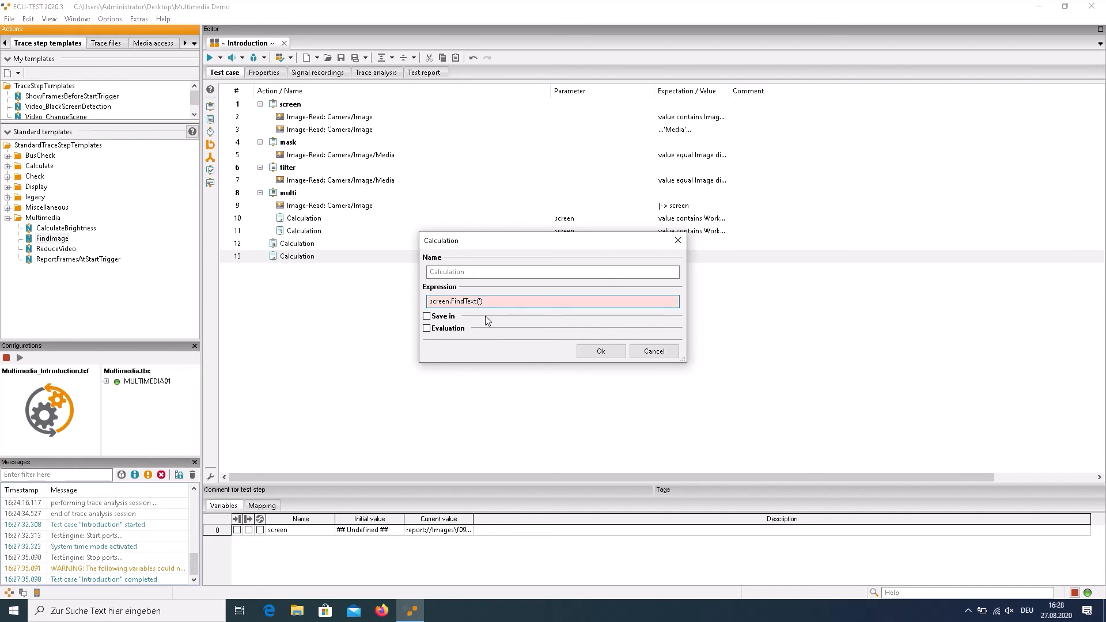
pyautogui.press('BackSpace')
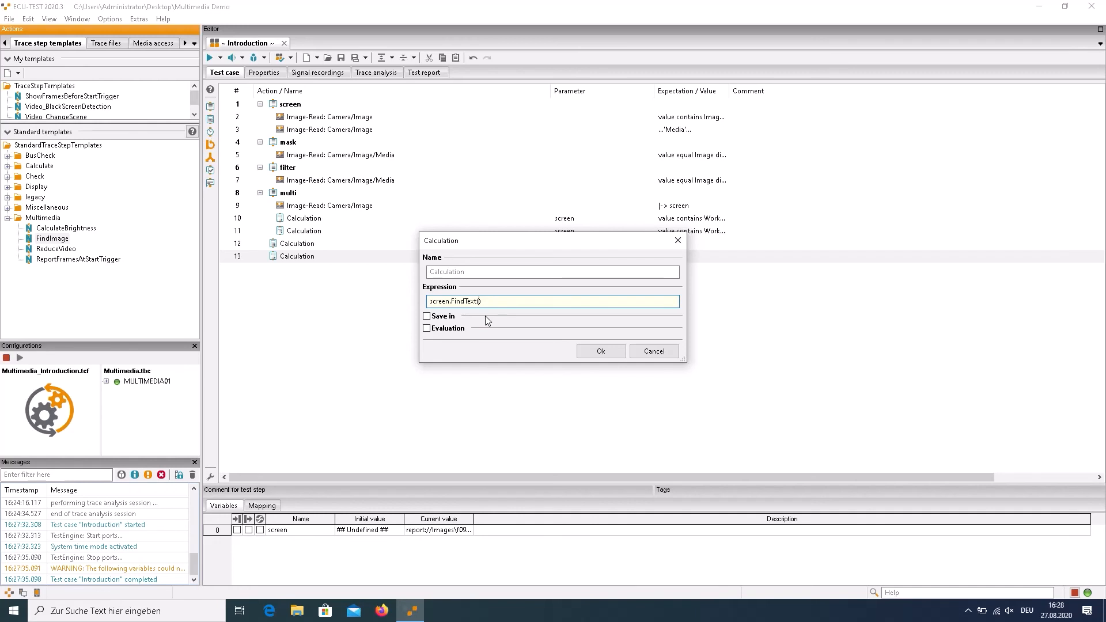
pyautogui.write('threshold=0.8')
pyautogui.click(590, 356)
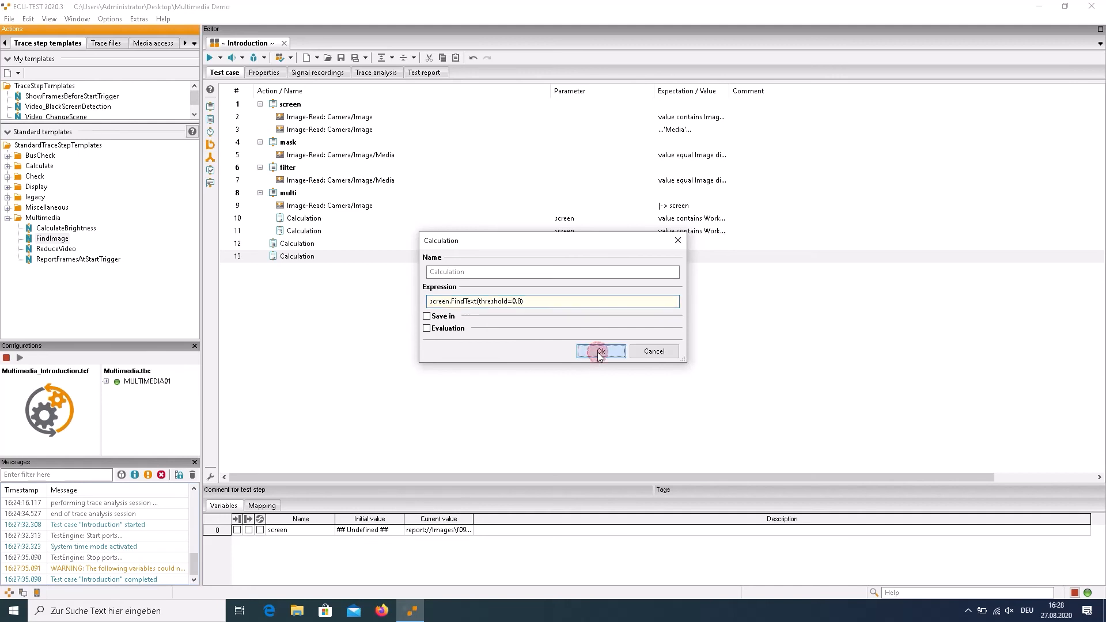
# Run the test case with trace analysis, examine the FindText(threshold=0.8) result and its found-matches image, and close the image
pyautogui.click(210, 57)
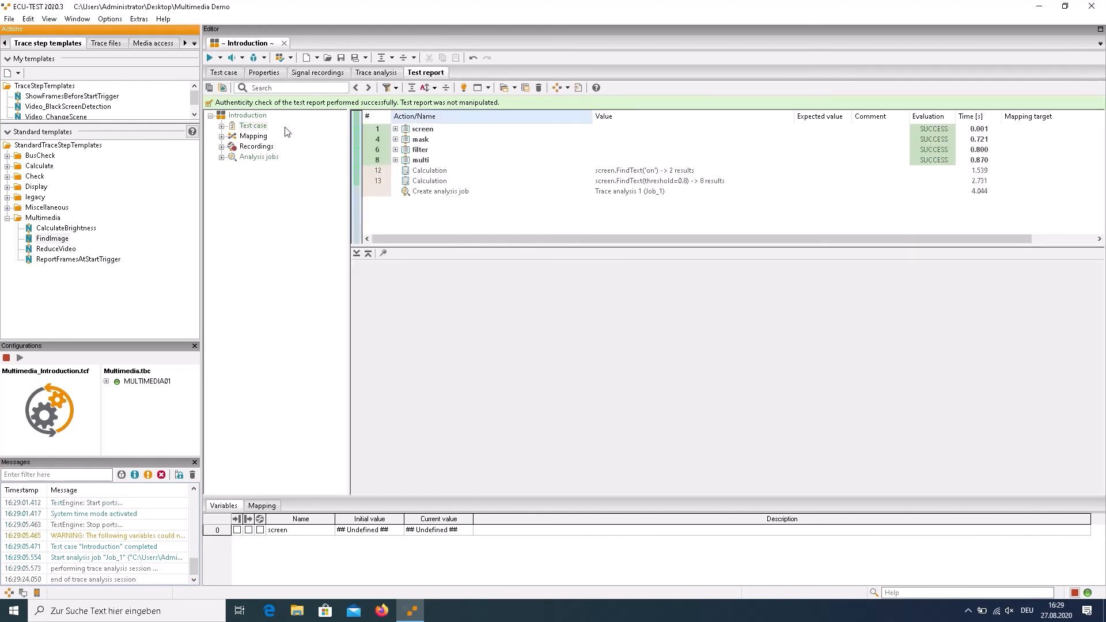
pyautogui.click(420, 183)
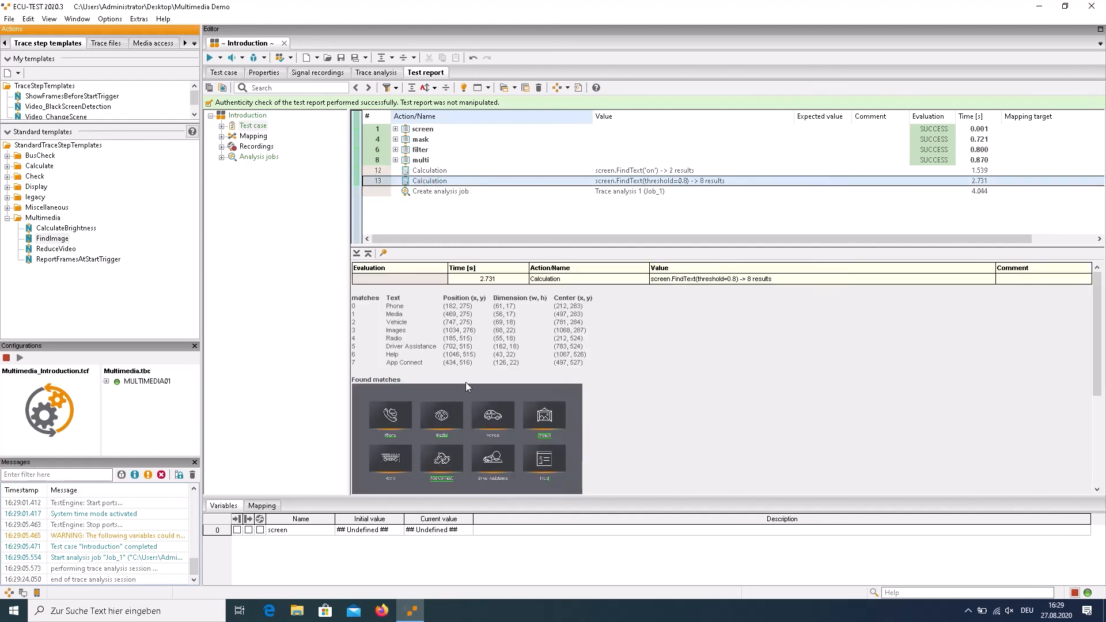
pyautogui.doubleClick(463, 407)
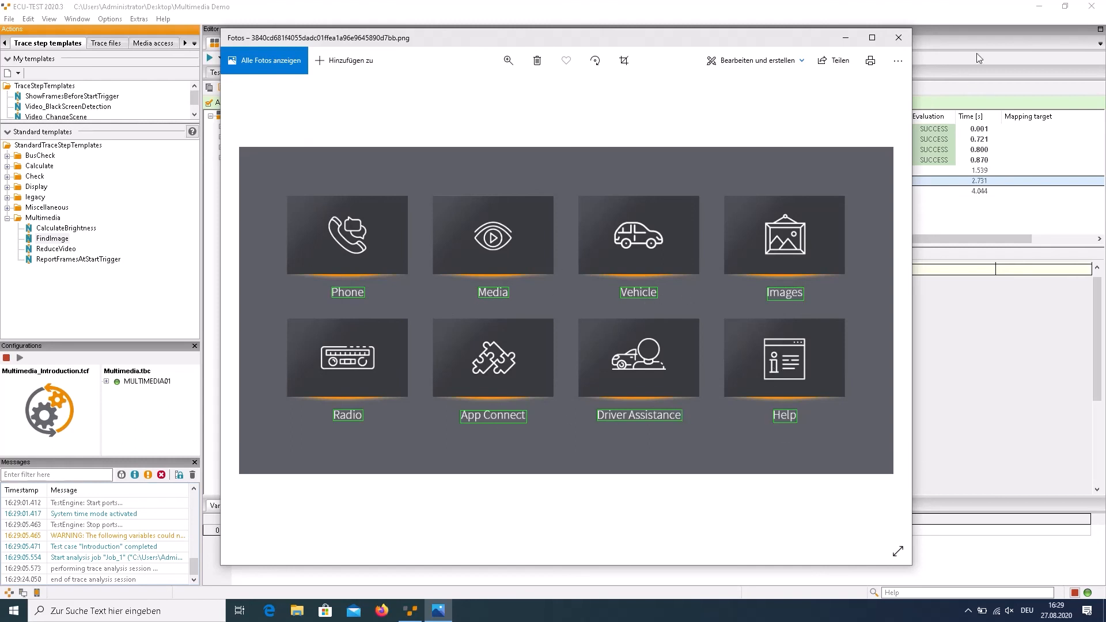
pyautogui.click(899, 38)
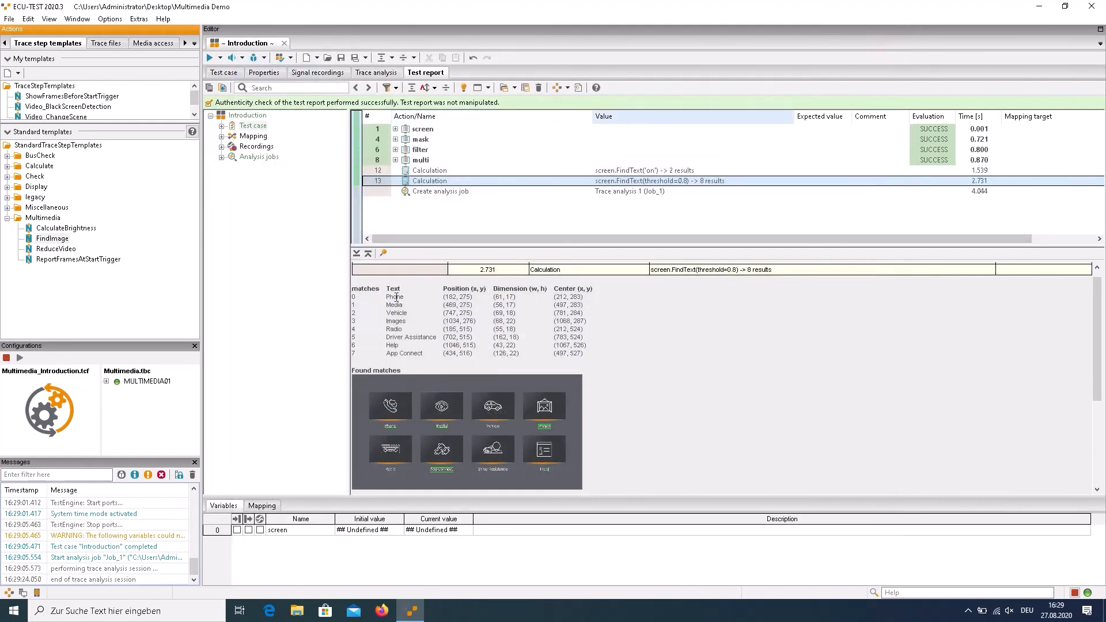